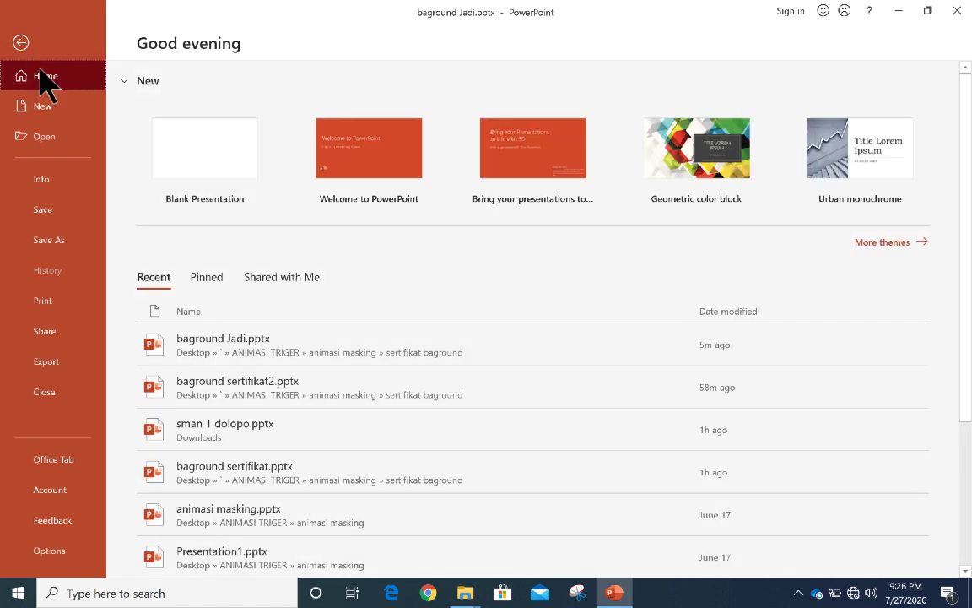
Step: Open the full Save As dialog and browse to the Desktop
click(51, 240)
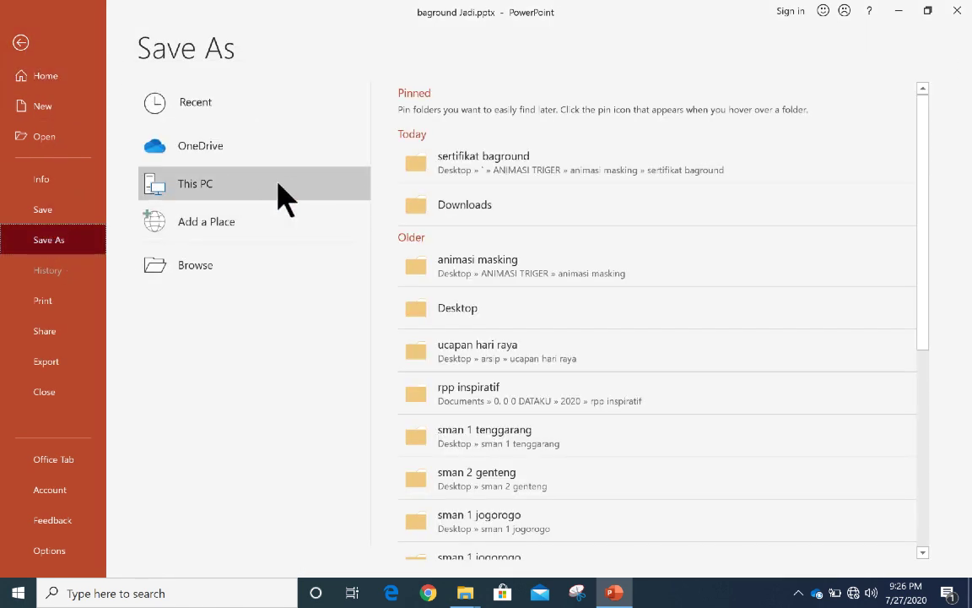
scroll(297, 282, down, 5)
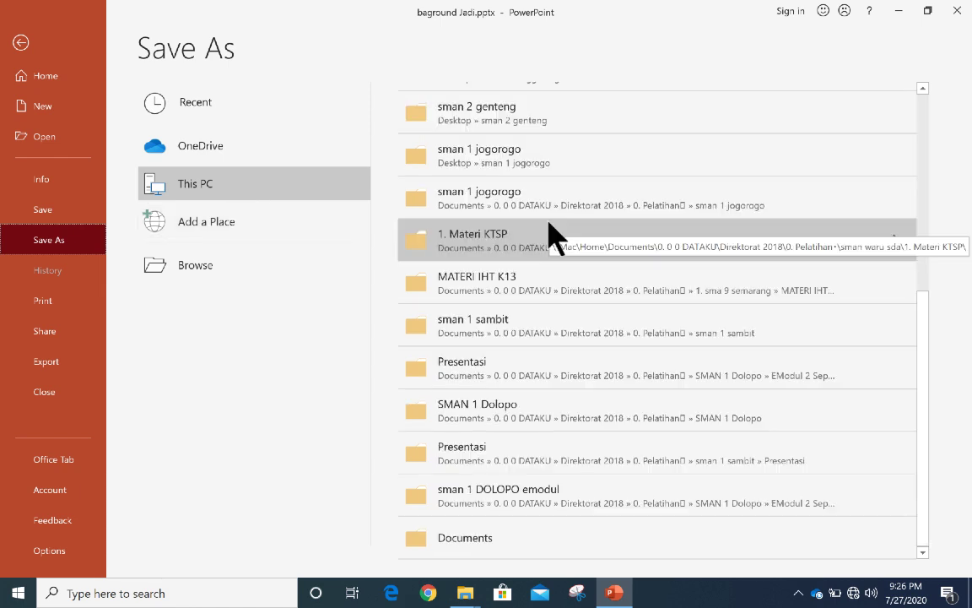
click(205, 266)
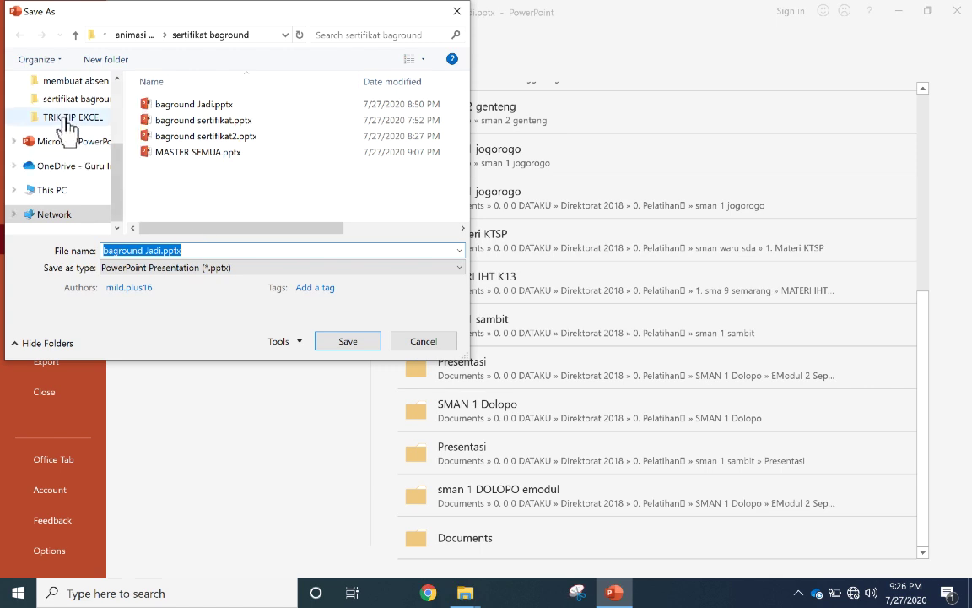
scroll(93, 161, down, 4)
drag(115, 183, 113, 95)
click(70, 119)
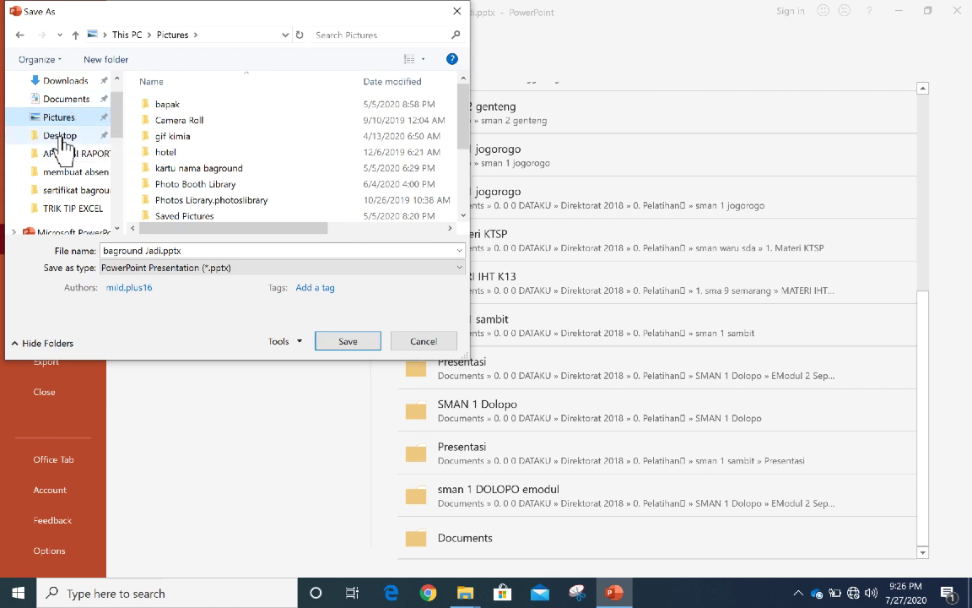
click(60, 137)
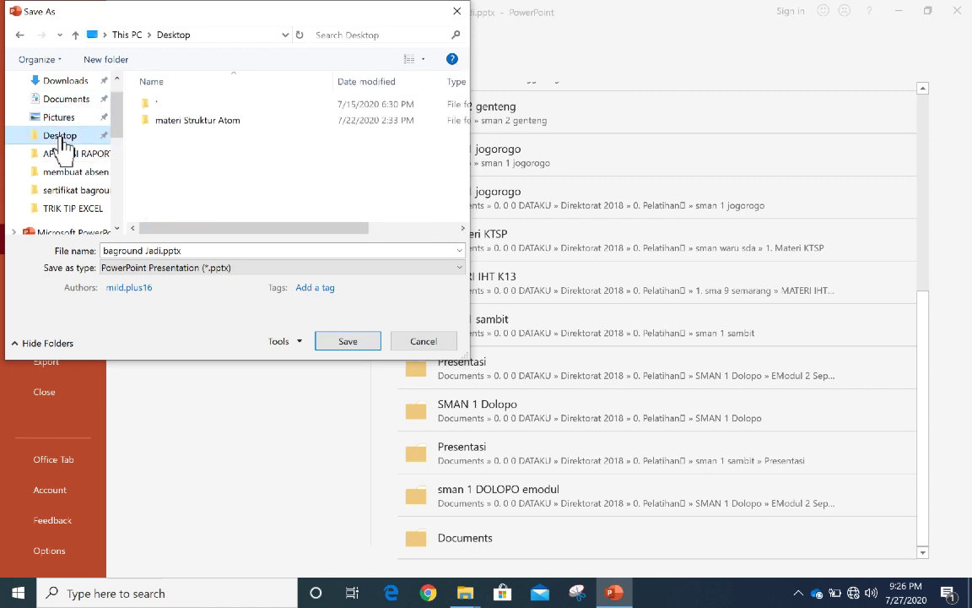
Step: Create a new Desktop folder named 'Template sertifikat'
right_click(215, 158)
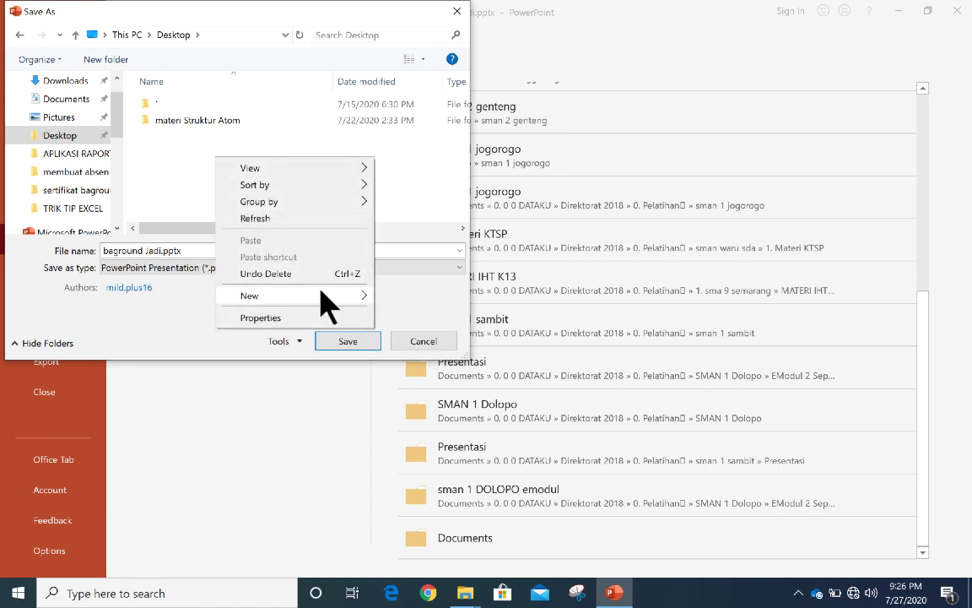
mouse_move(329, 308)
click(428, 298)
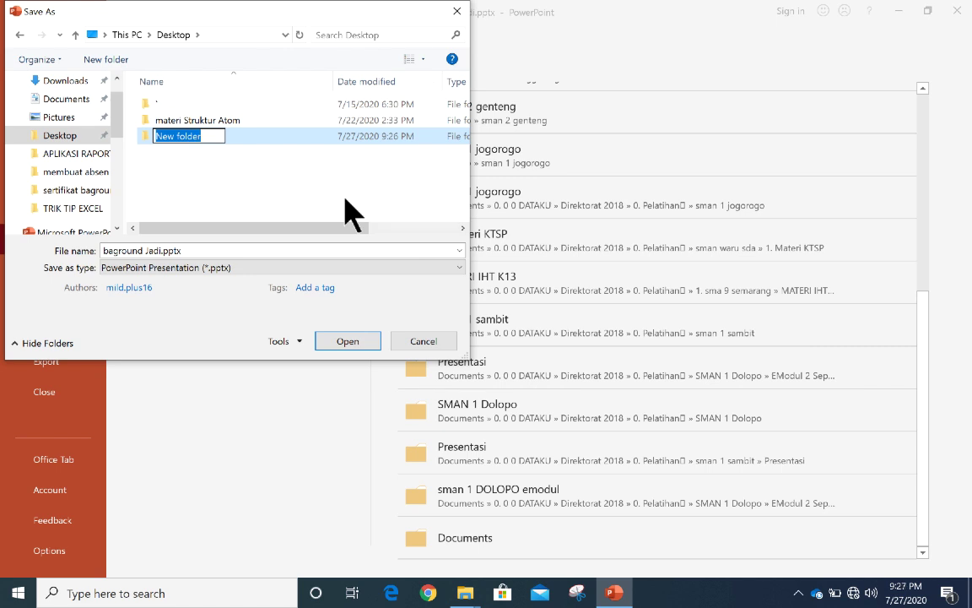
text(Template sertifikat)
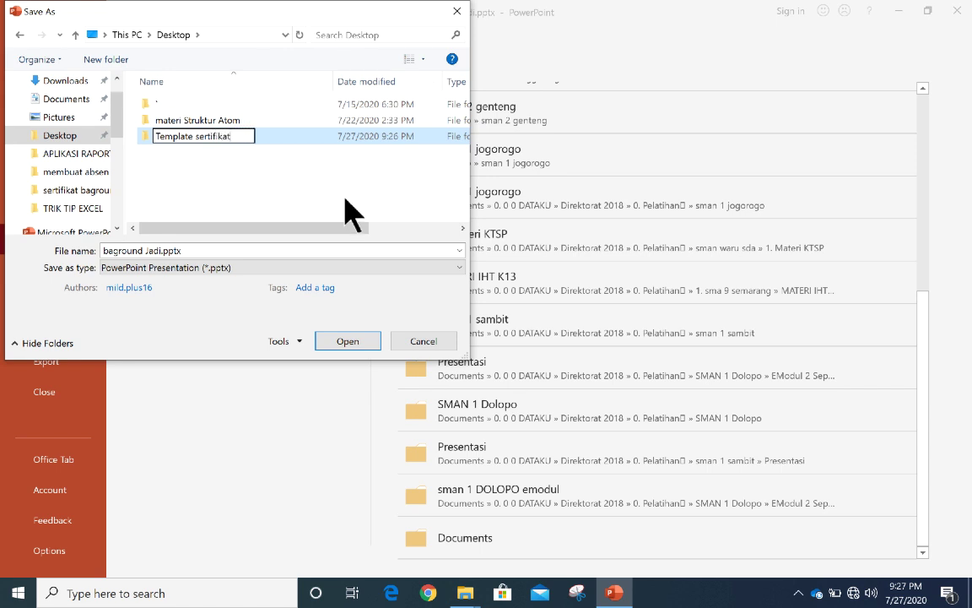
click(347, 340)
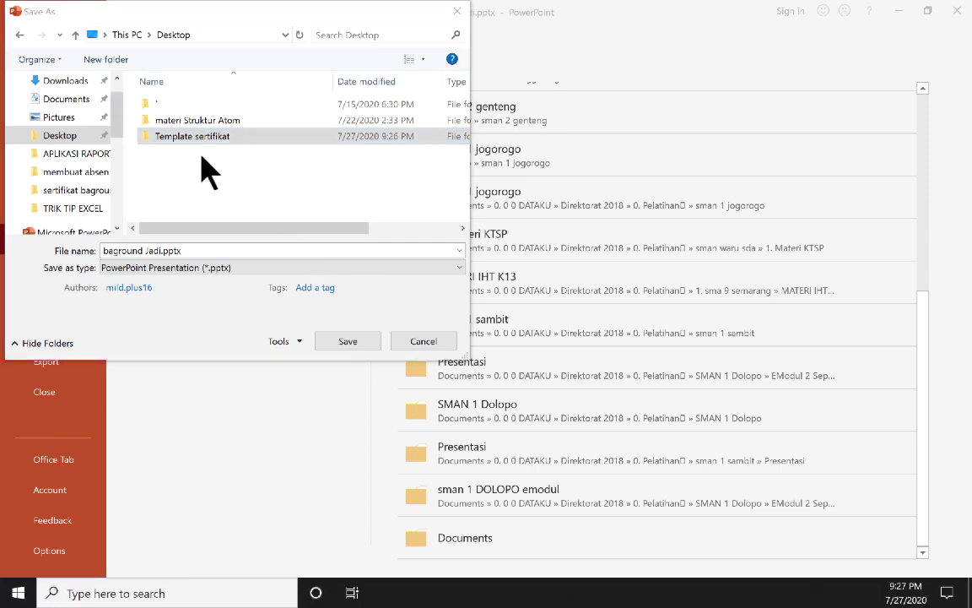
Step: Enter the Template sertifikat folder and change the file name to 'template kd 1'
click(341, 341)
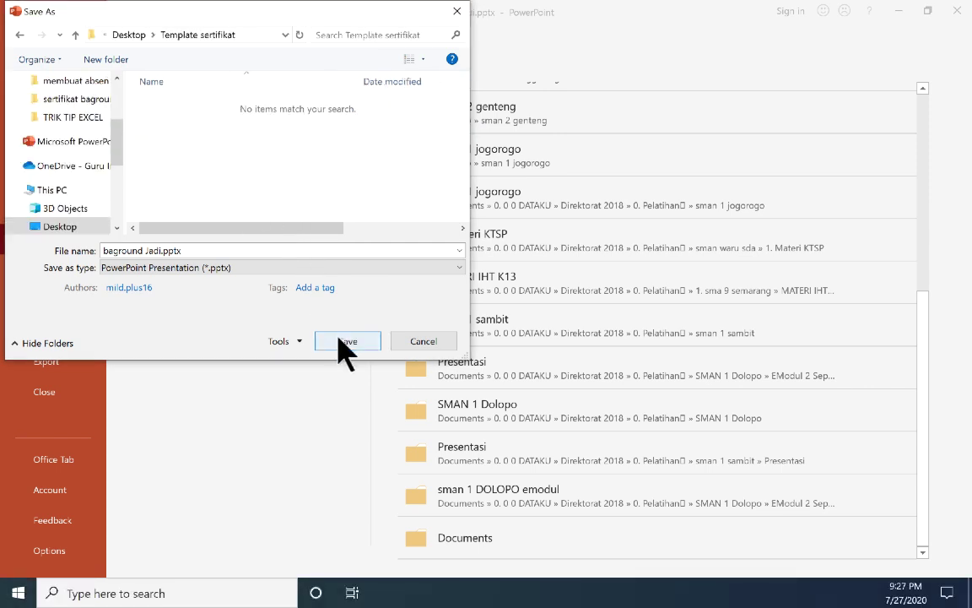
click(159, 251)
click(162, 251)
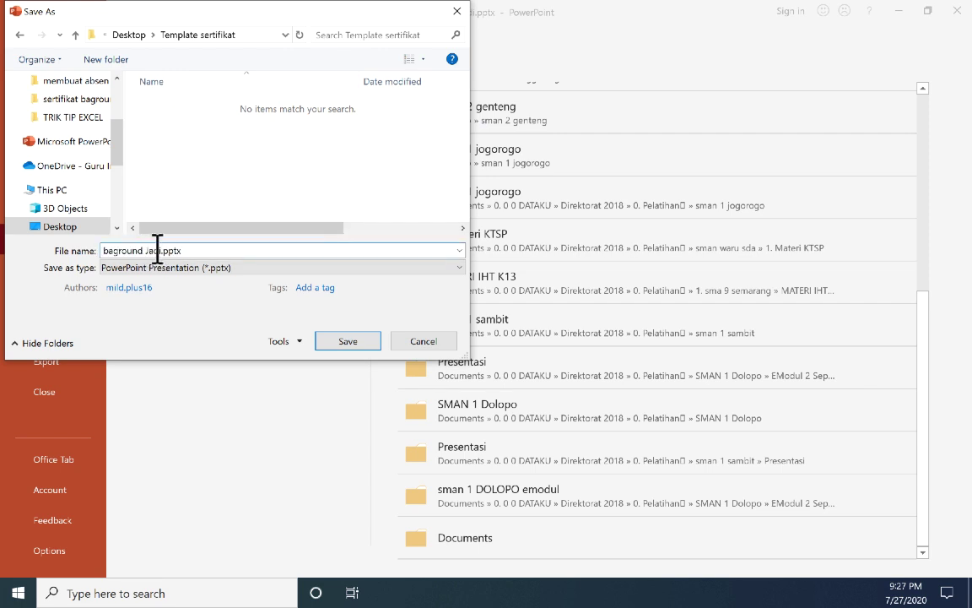
drag(159, 251, 54, 250)
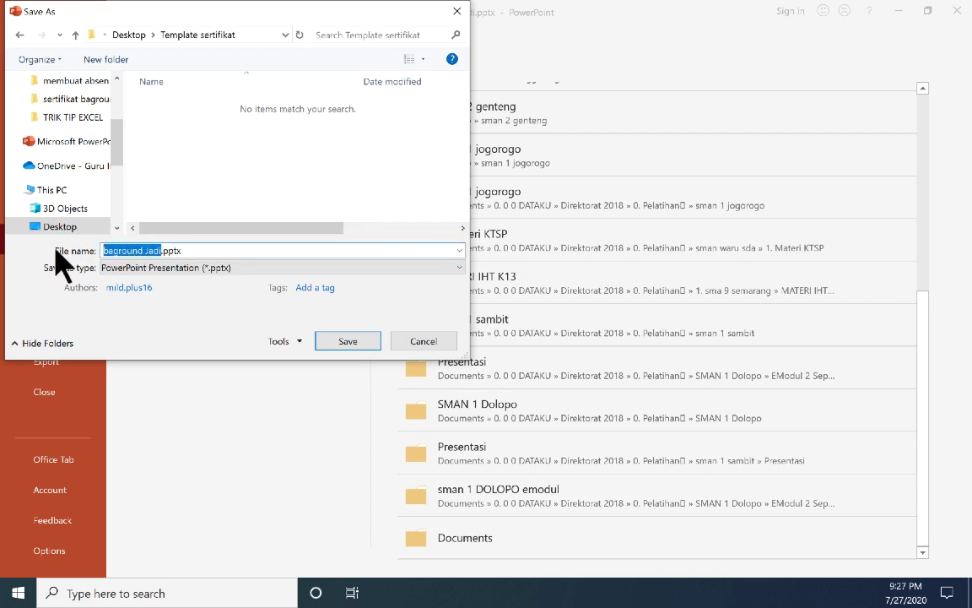
text(template kd 1)
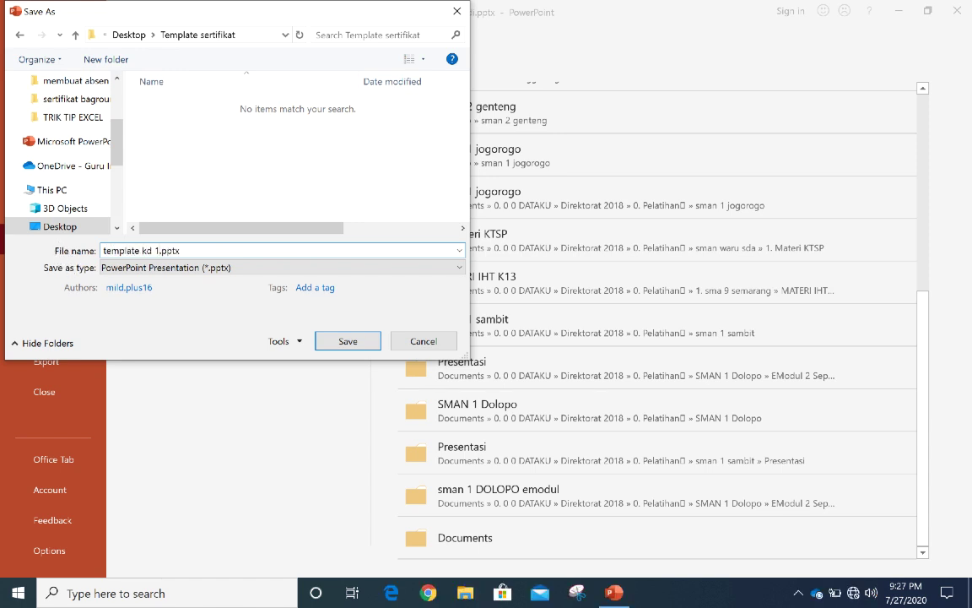
Step: Save template kd 1.pptx, then apply the orange Office 2007 - 2010 colour scheme
click(349, 341)
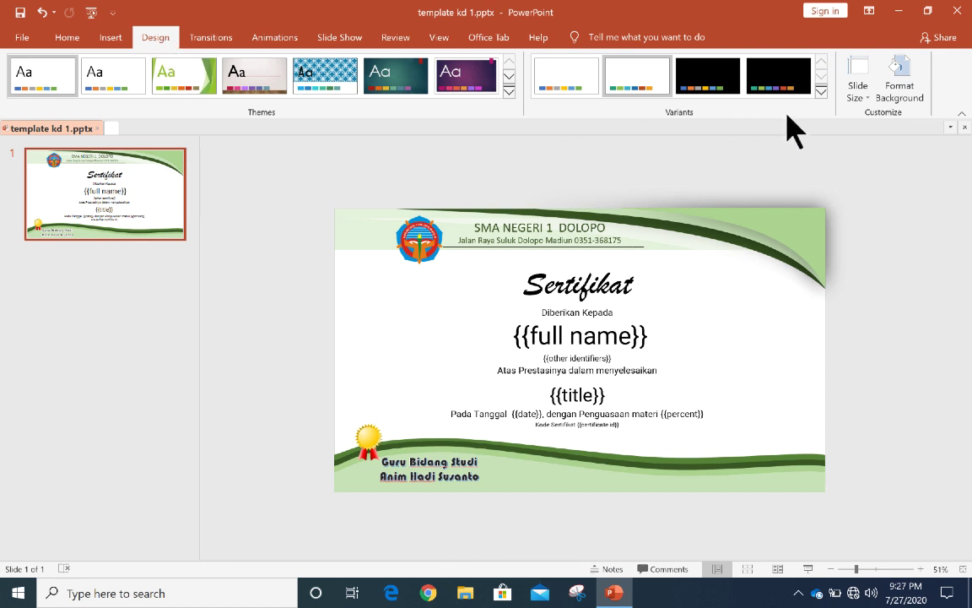
click(821, 91)
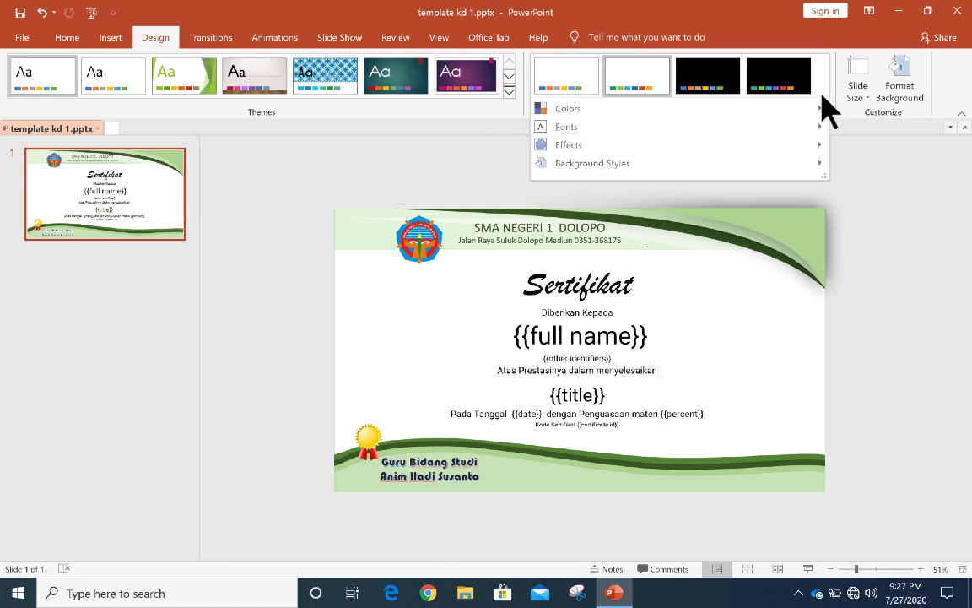
mouse_move(679, 118)
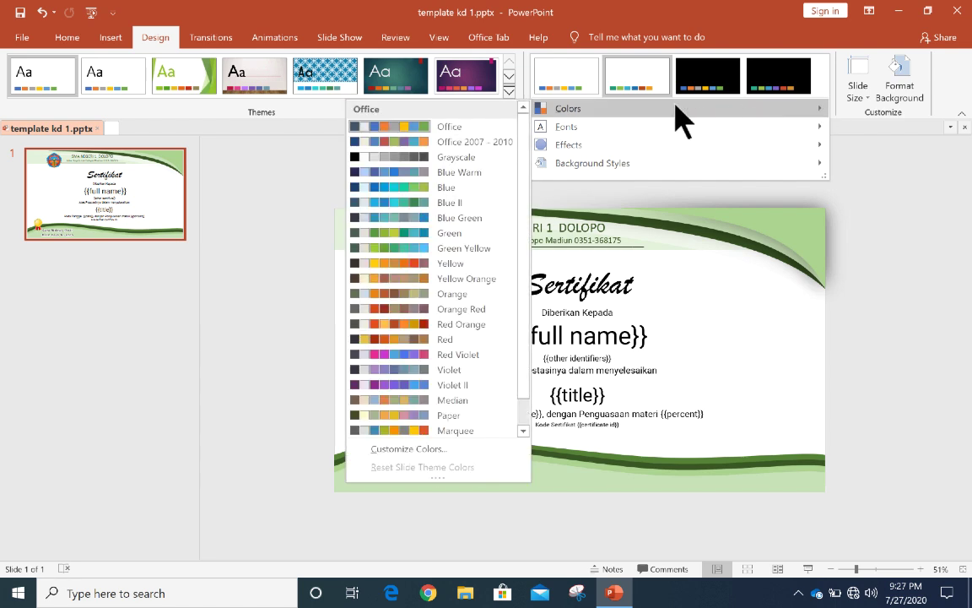
click(421, 141)
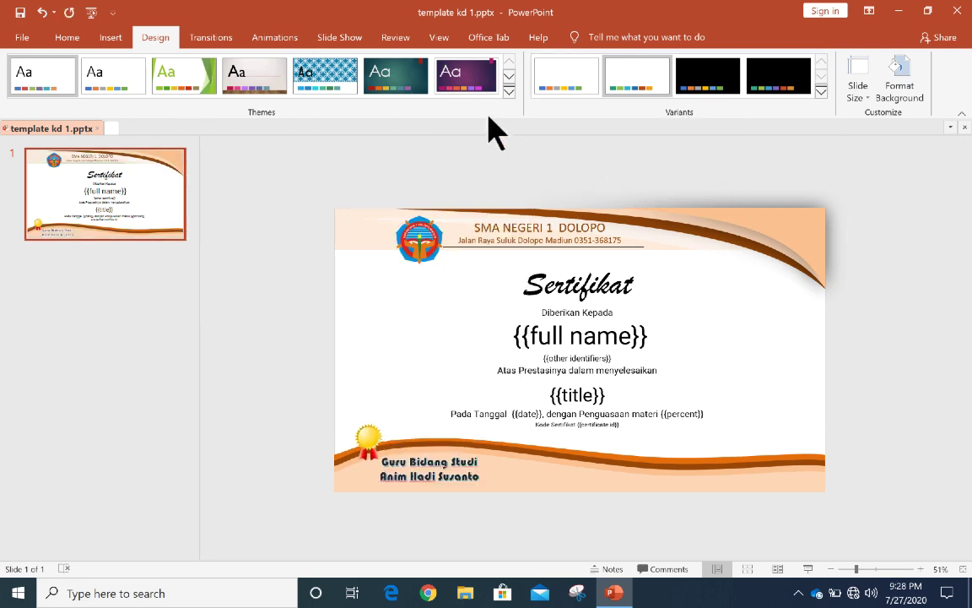
Step: Save the orange version as template kd 2.pptx in Template sertifikat
click(13, 38)
click(52, 243)
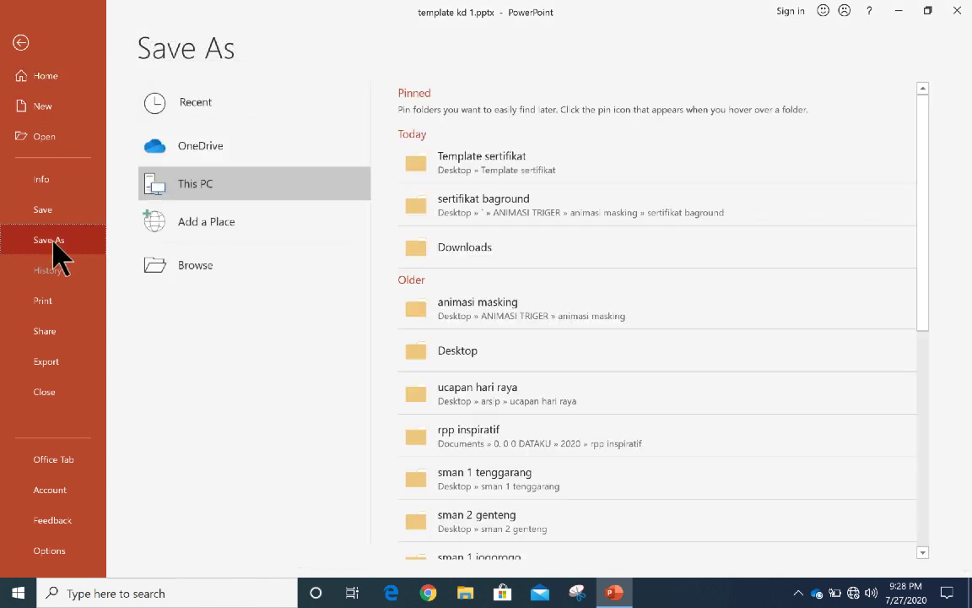
click(470, 169)
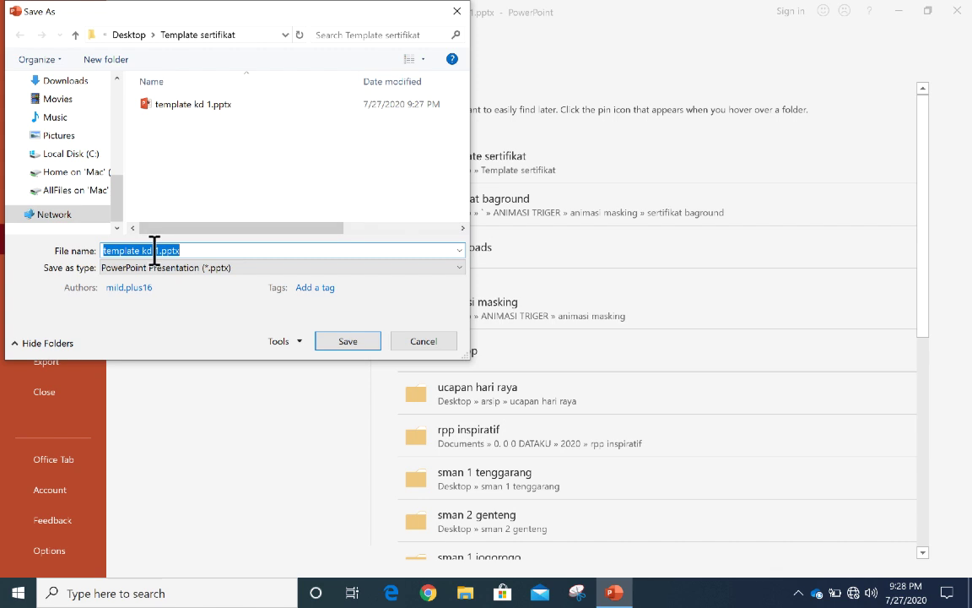
click(159, 250)
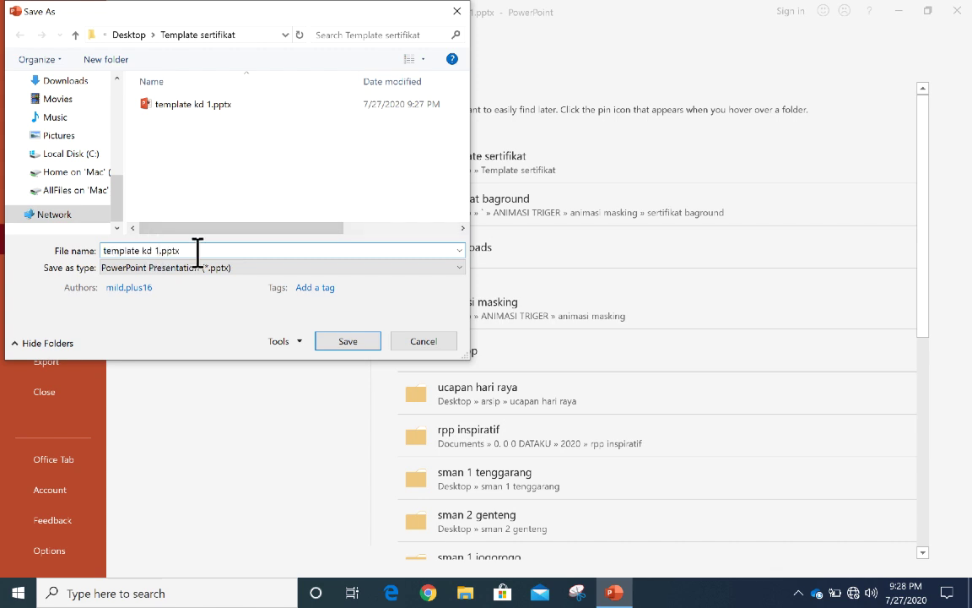
click(341, 342)
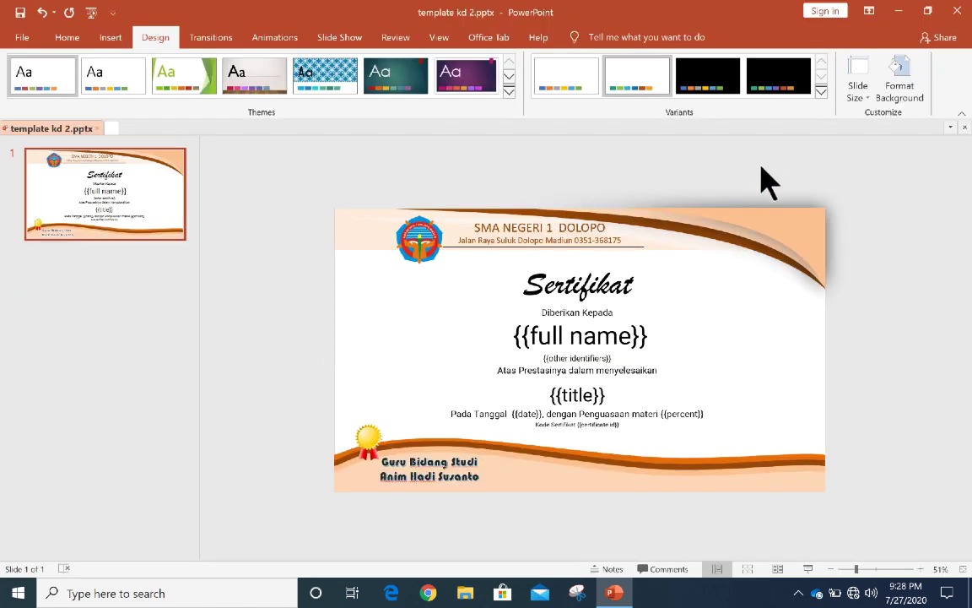
Step: Apply the Grayscale colour scheme to the certificate
click(822, 93)
mouse_move(661, 109)
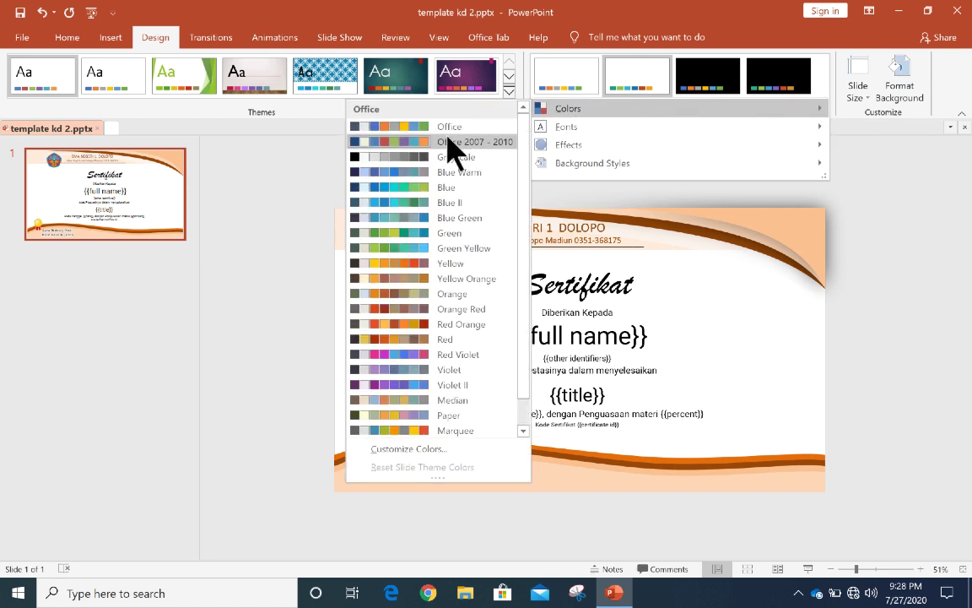
click(431, 161)
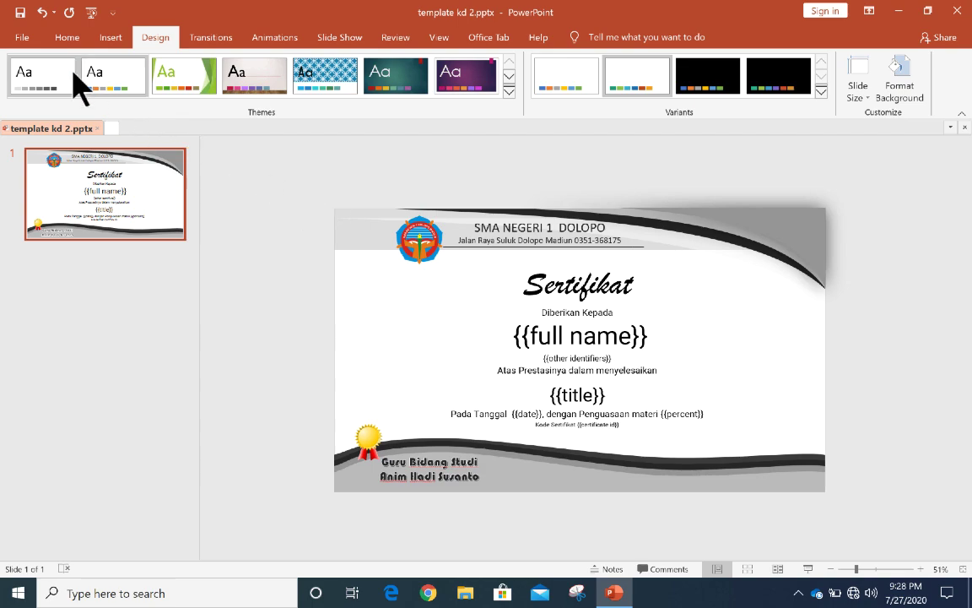
Step: Save the grey certificate as template kd 3.pptx in Template sertifikat
click(24, 37)
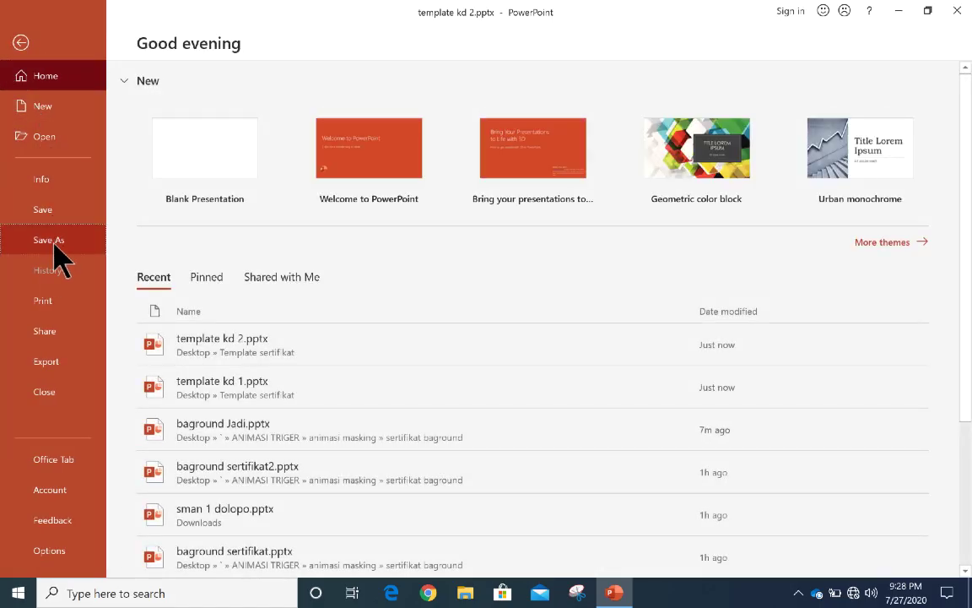
click(49, 239)
click(487, 162)
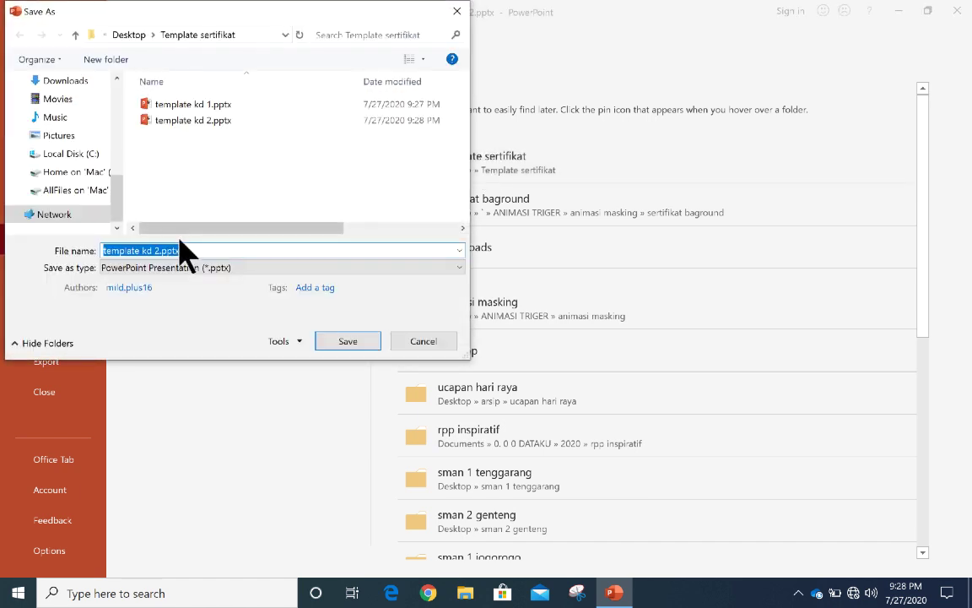
click(157, 251)
key(BackSpace)
text(2)
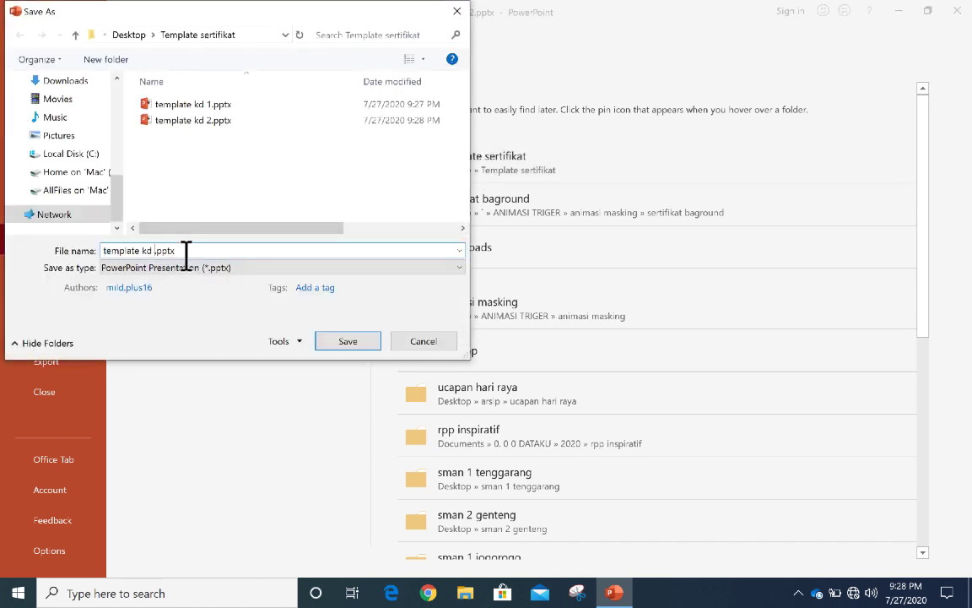
click(350, 342)
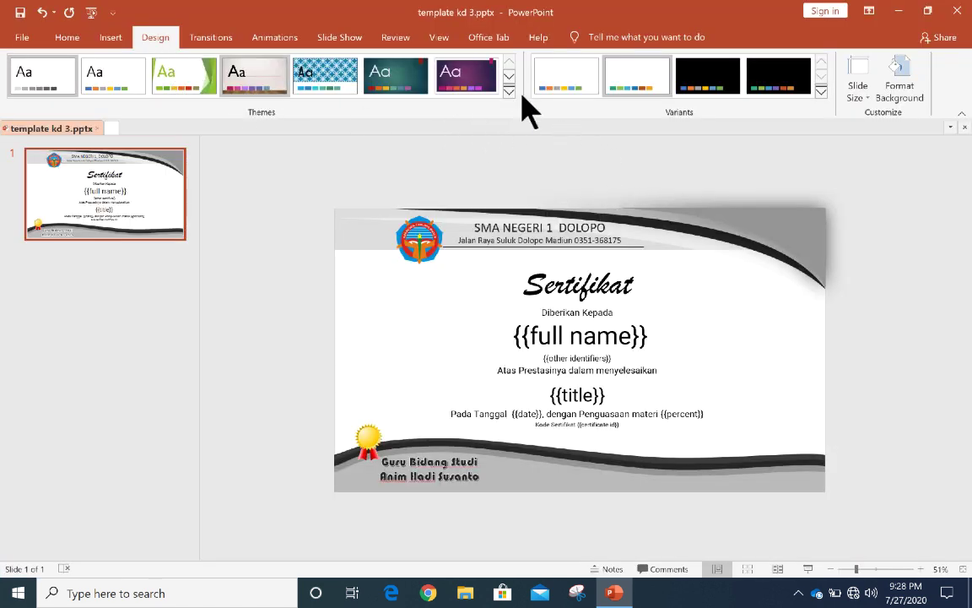
Step: Apply the teal Blue II colour scheme to the certificate
click(821, 92)
mouse_move(624, 110)
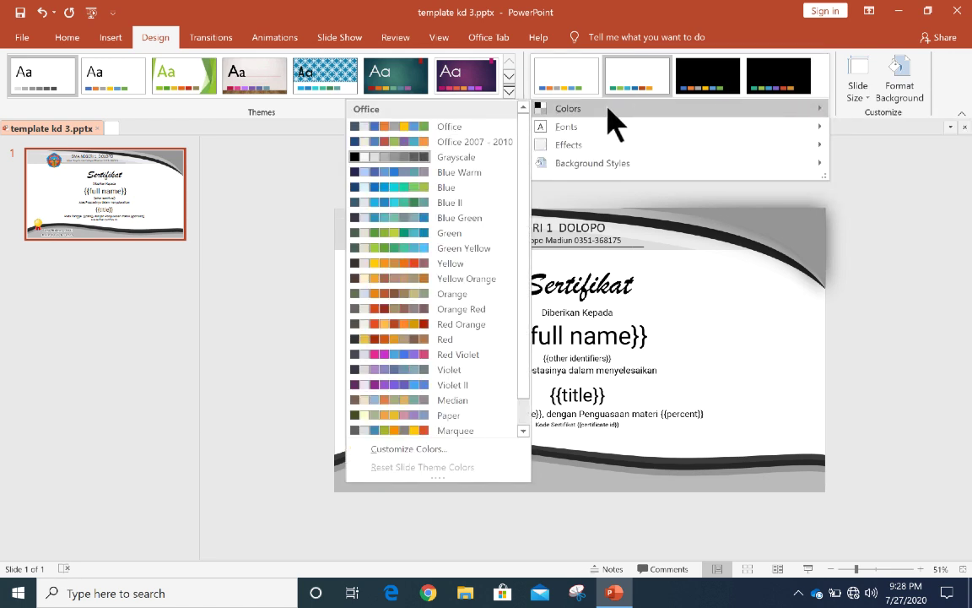
click(420, 204)
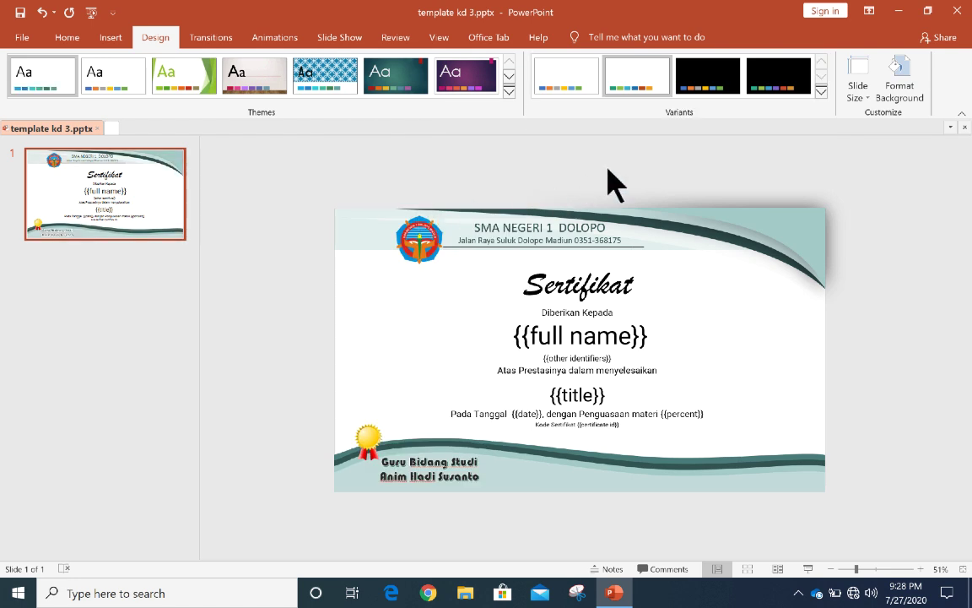
Step: Save the teal certificate as template kd 4.pptx in Template sertifikat
click(19, 37)
click(51, 243)
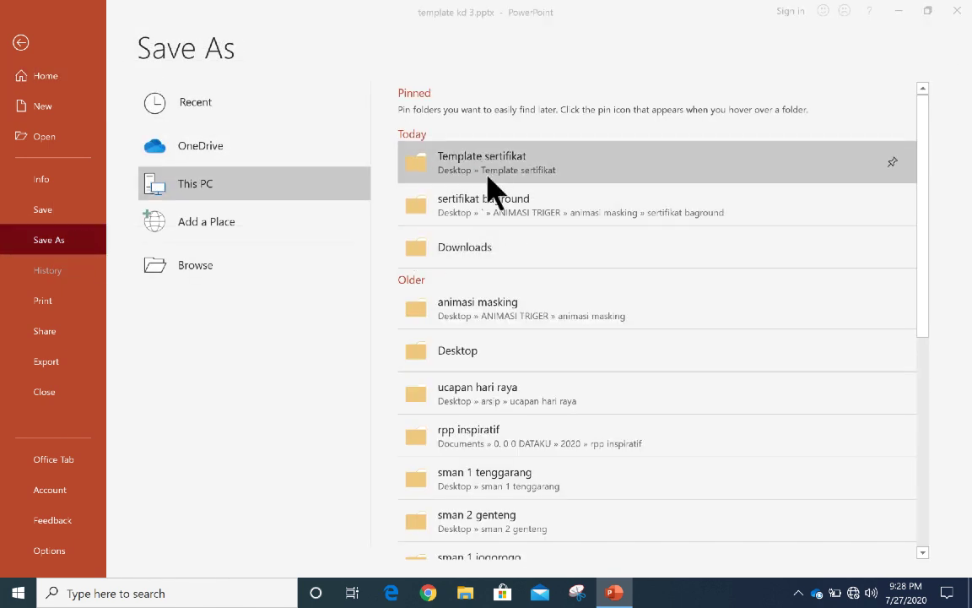
click(488, 167)
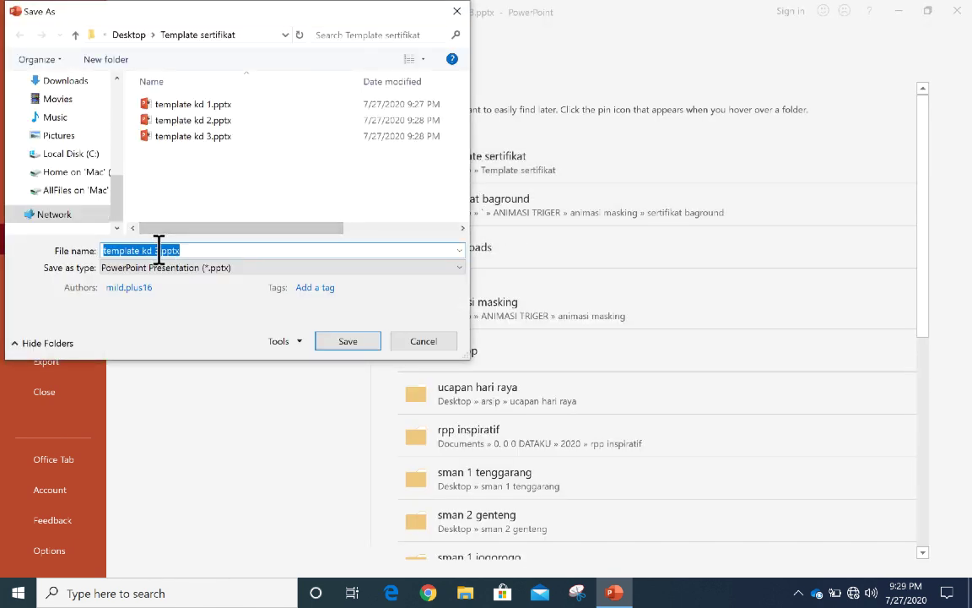
click(159, 250)
click(346, 341)
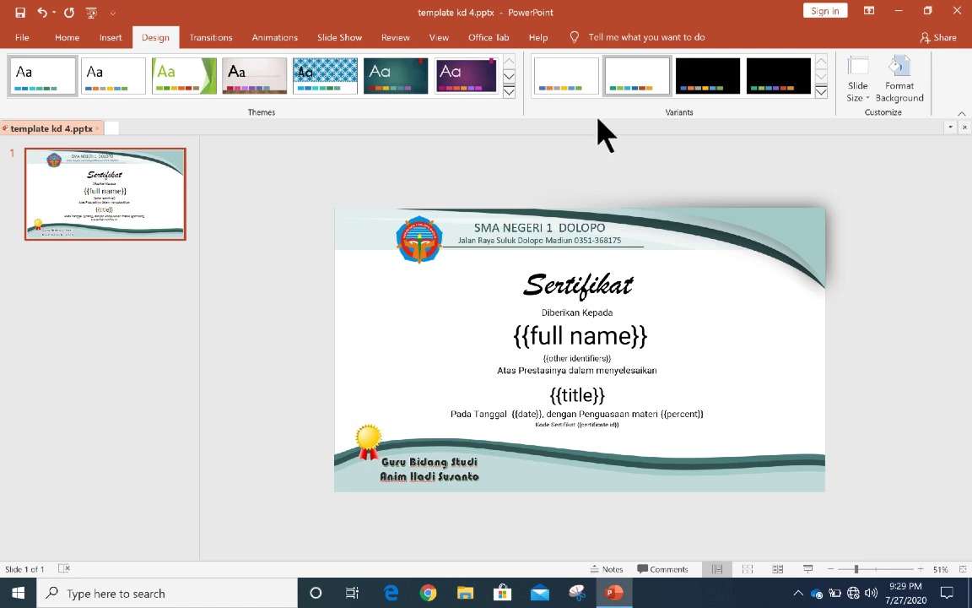
Step: Apply the Red Orange colour scheme to the certificate
click(821, 92)
mouse_move(684, 124)
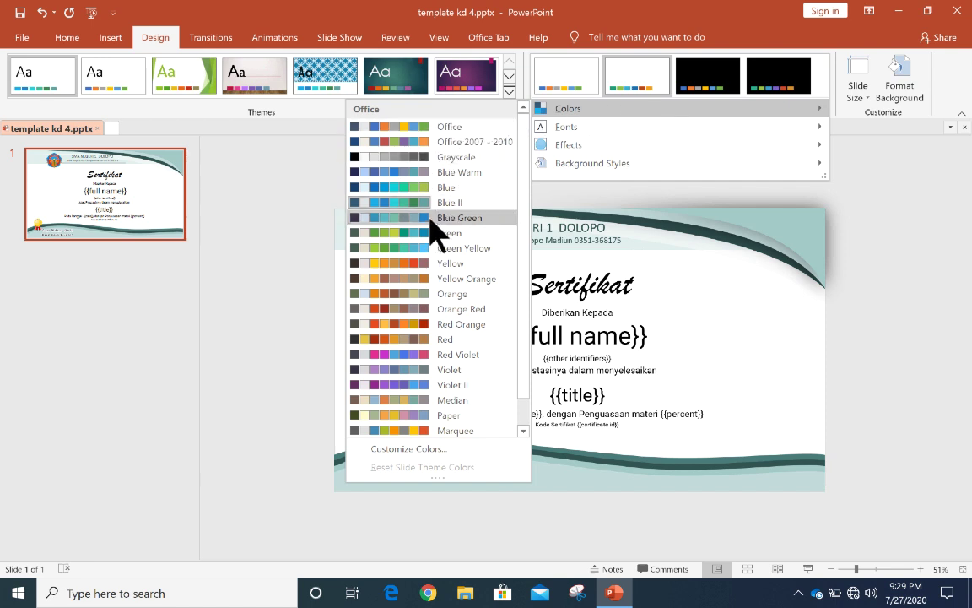
click(432, 325)
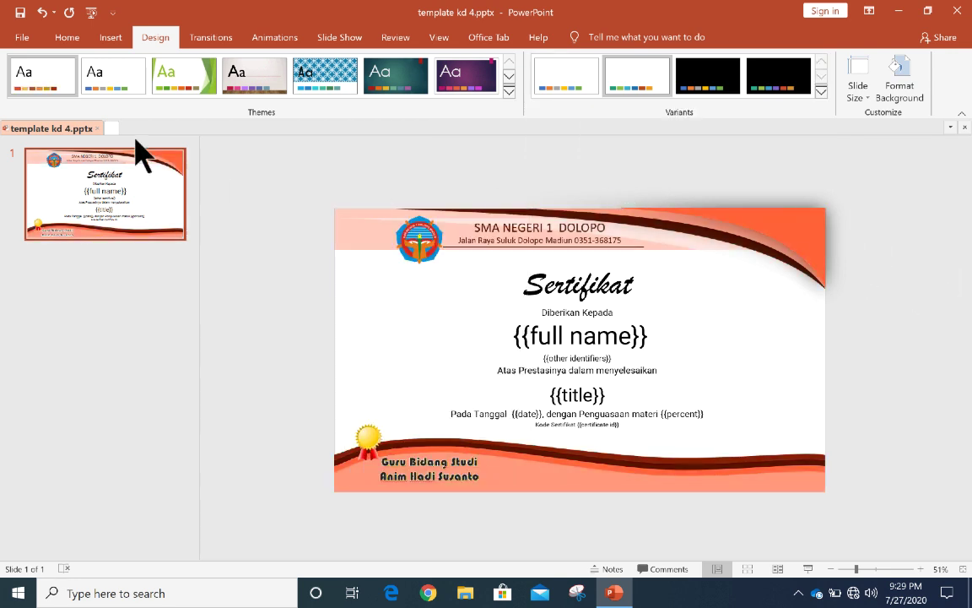
Step: Save the red-orange certificate as template kd 5.pptx in Template sertifikat
click(23, 47)
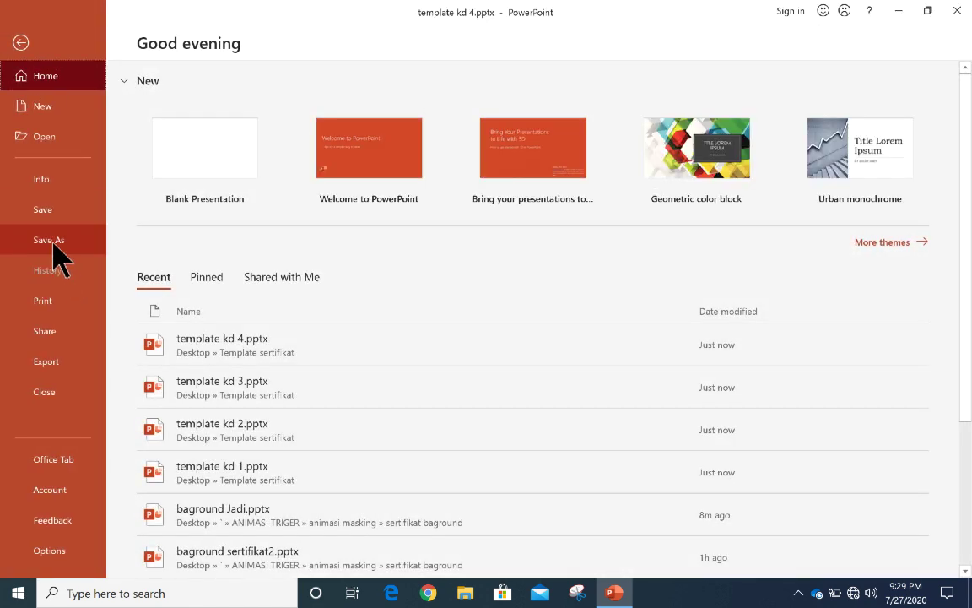
click(54, 245)
click(497, 161)
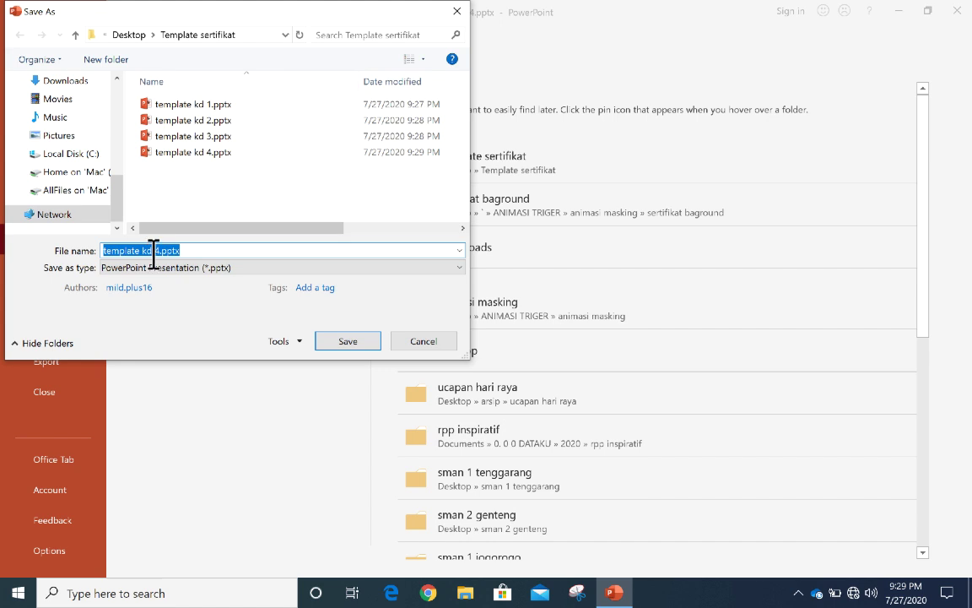
click(157, 250)
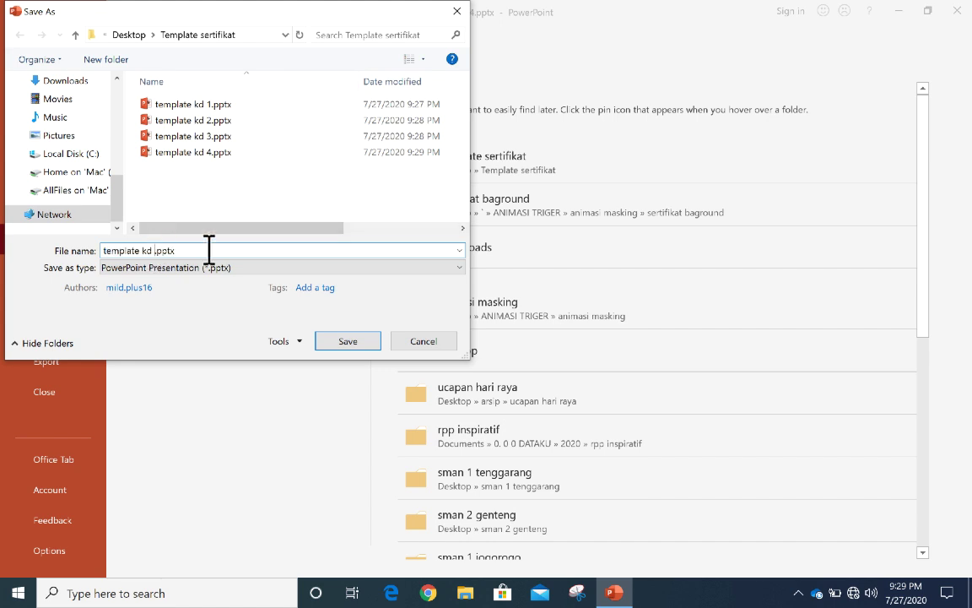
click(344, 340)
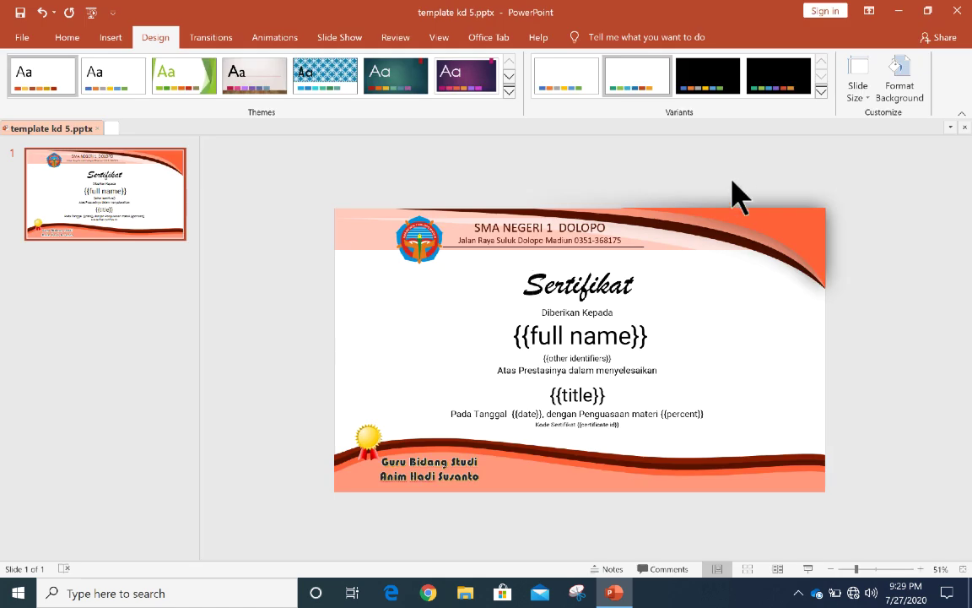
click(820, 91)
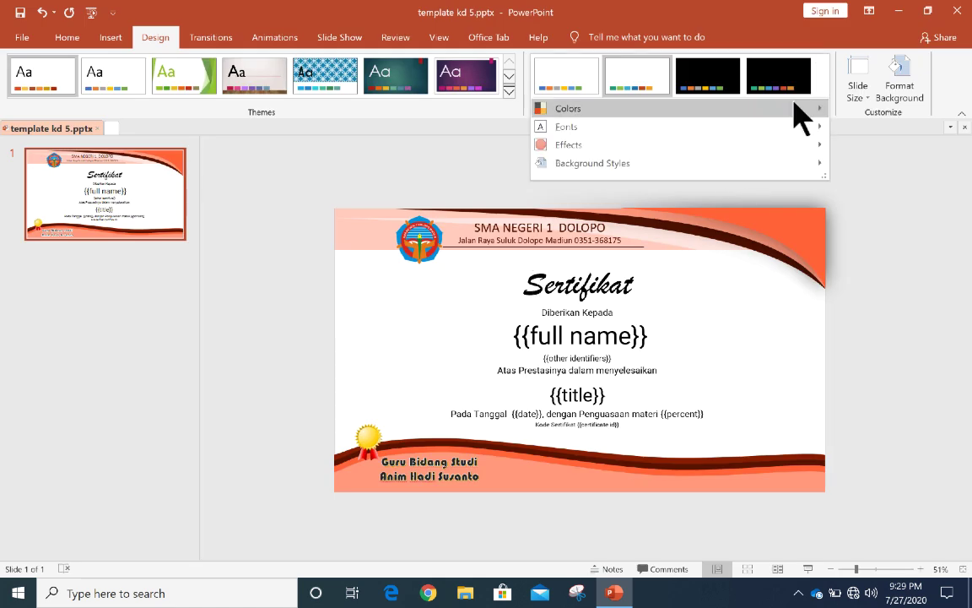
mouse_move(710, 109)
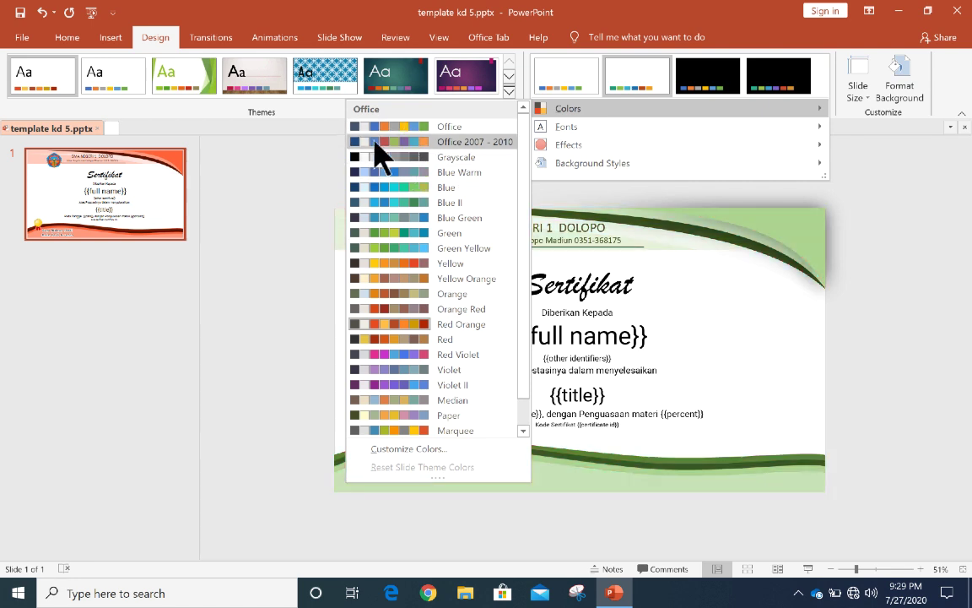
click(277, 241)
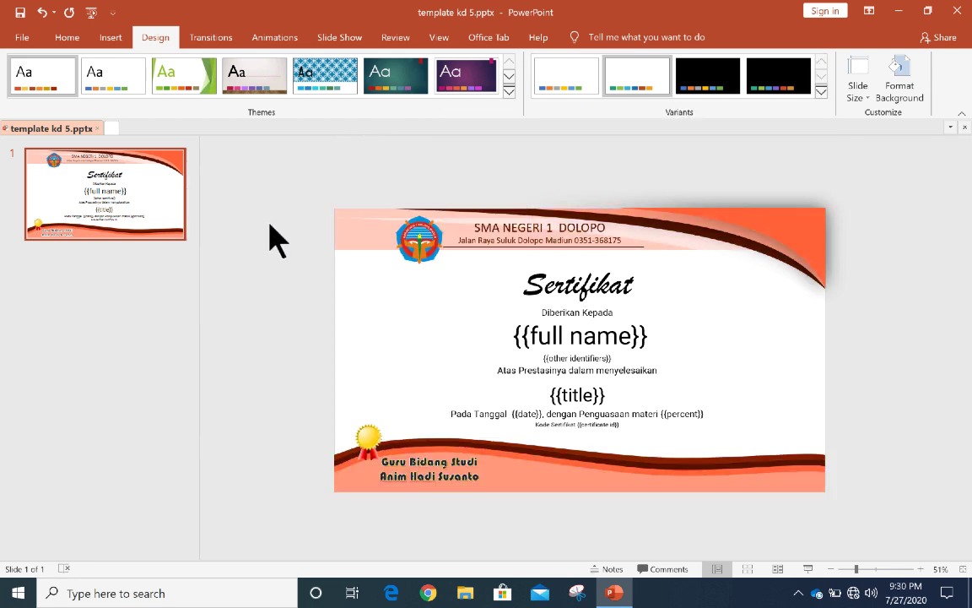
click(821, 91)
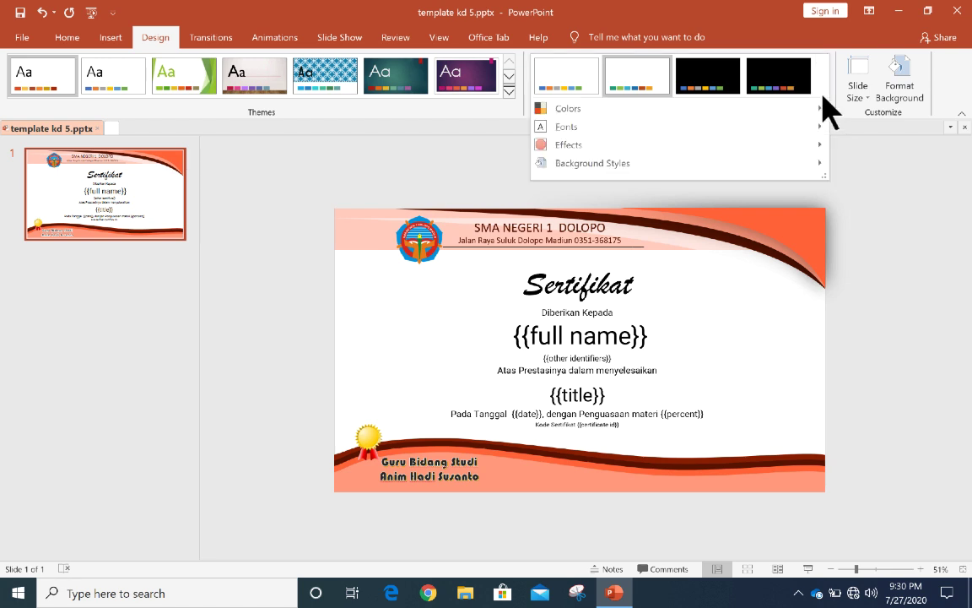
mouse_move(605, 159)
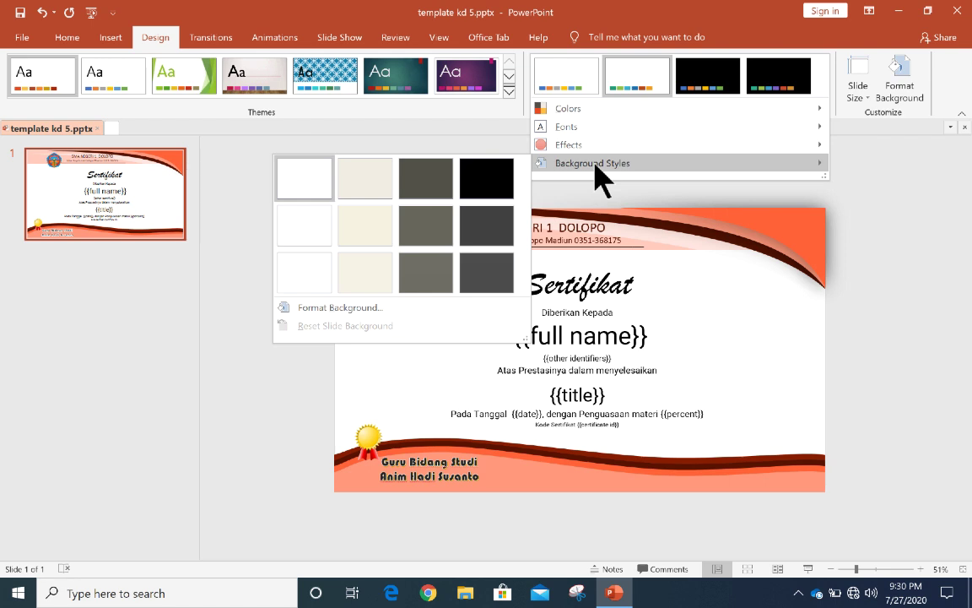
click(854, 207)
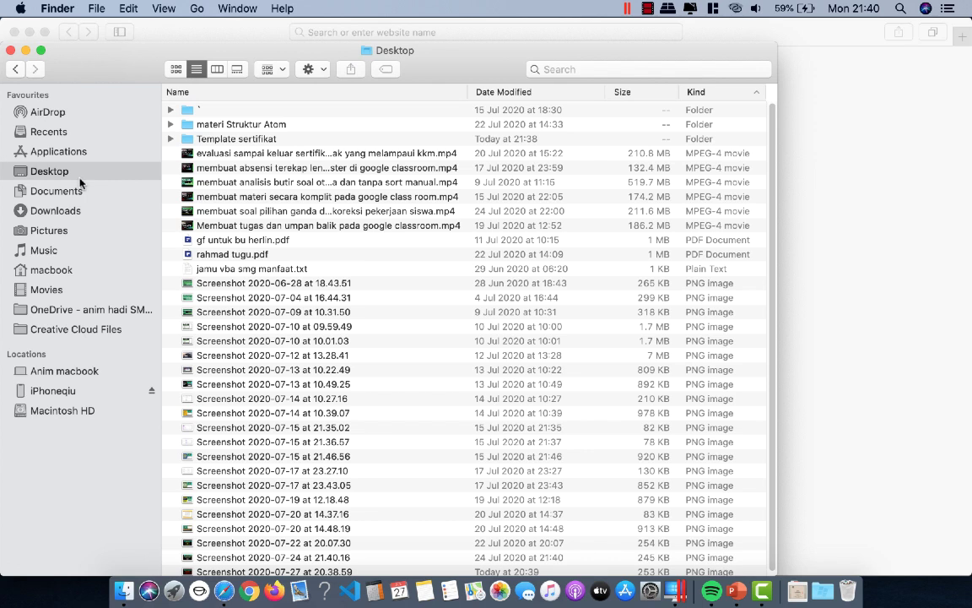
Step: Open the Desktop's Template sertifikat folder to view template kd 1–5.pptx
double_click(191, 135)
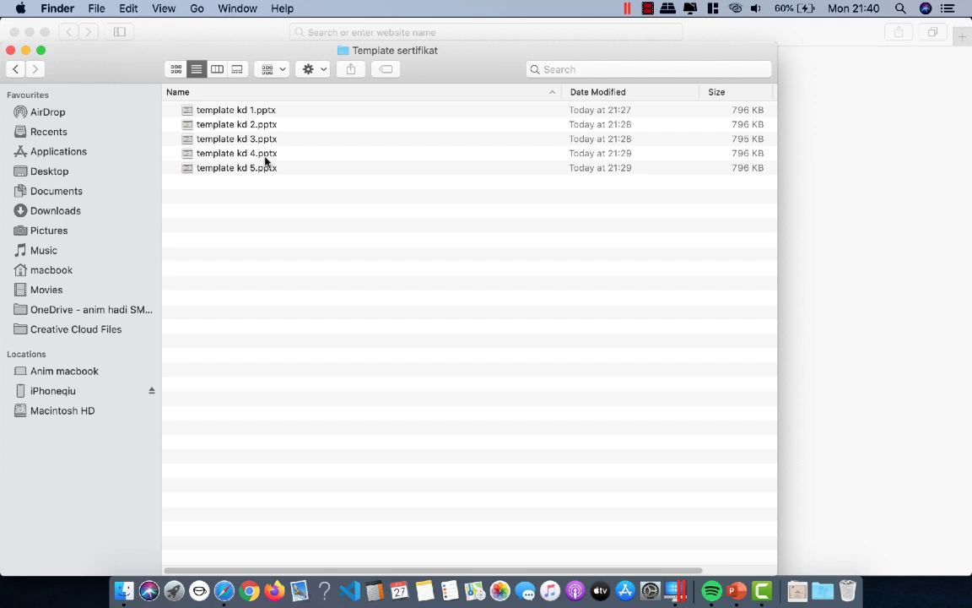
Step: In Safari, go from the Google homepage to Google Drive through the apps grid
click(224, 591)
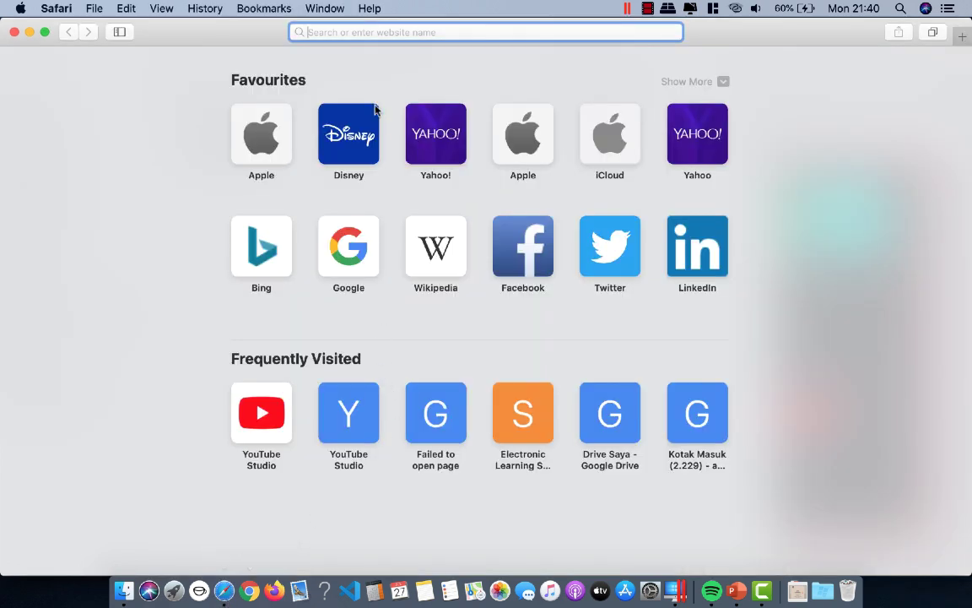
click(325, 227)
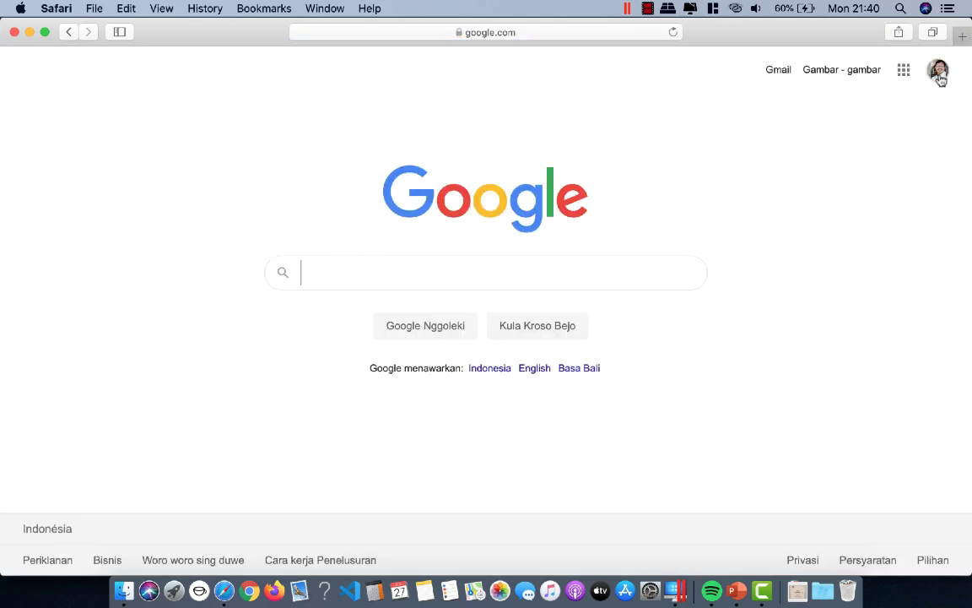
click(907, 76)
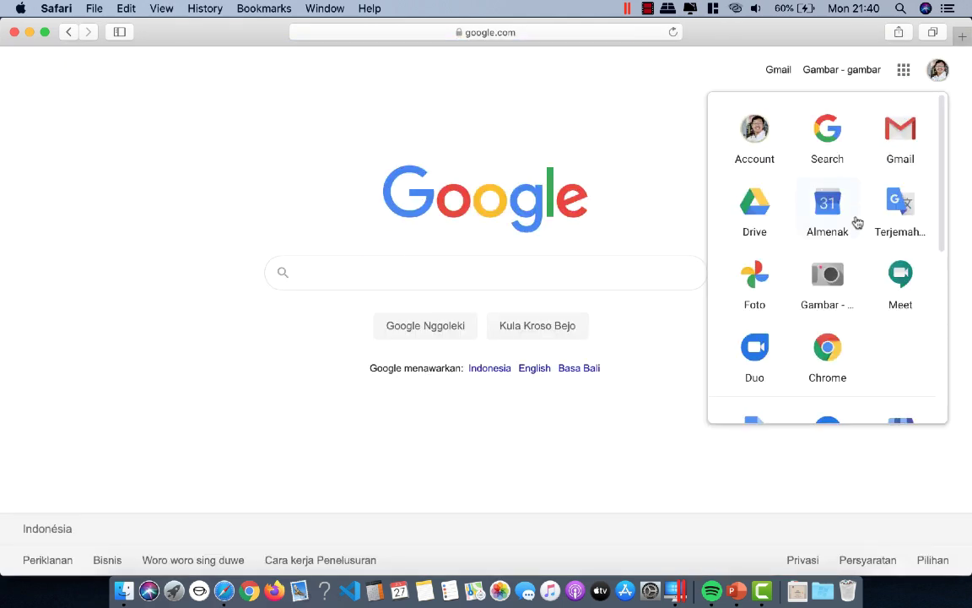
click(761, 214)
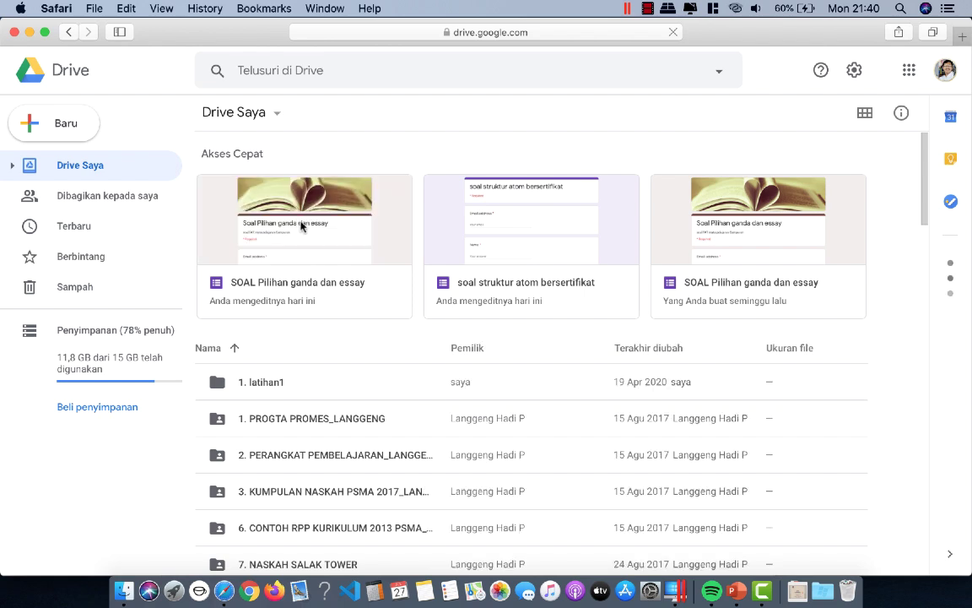
Step: Create a My Drive folder named 'template sertifikat' and scroll to find it
click(63, 125)
click(67, 129)
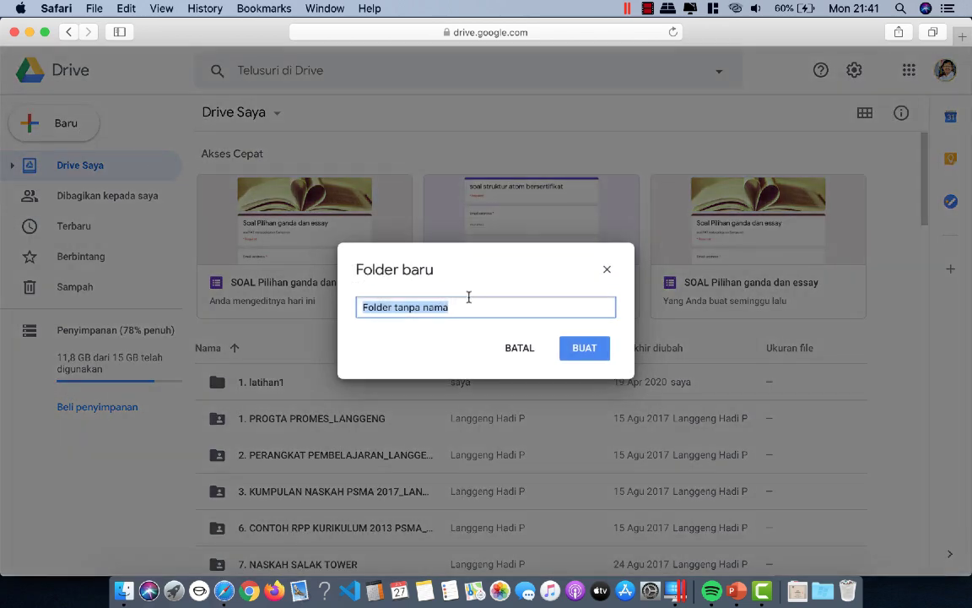
text(template)
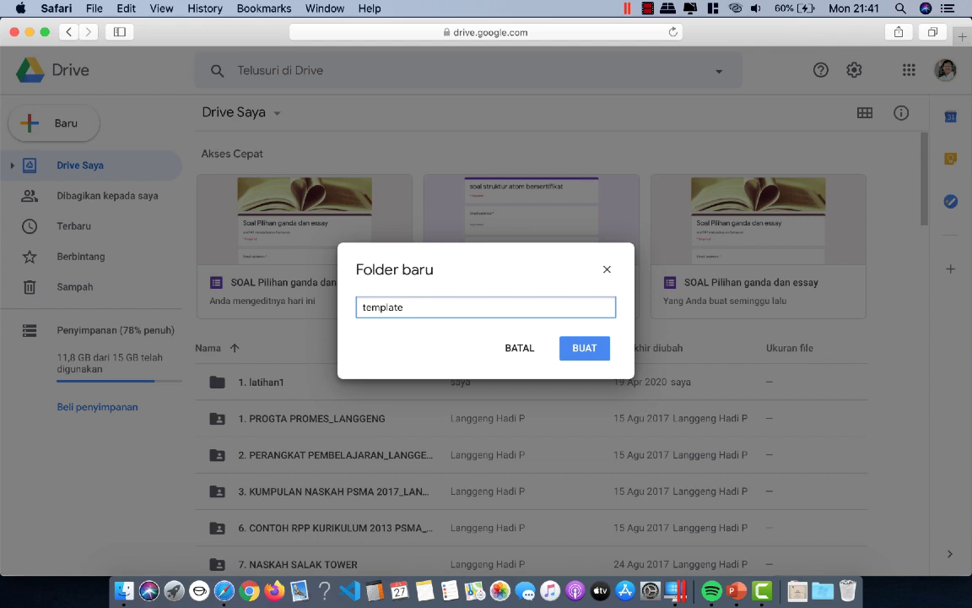
text( sertifikat)
click(588, 351)
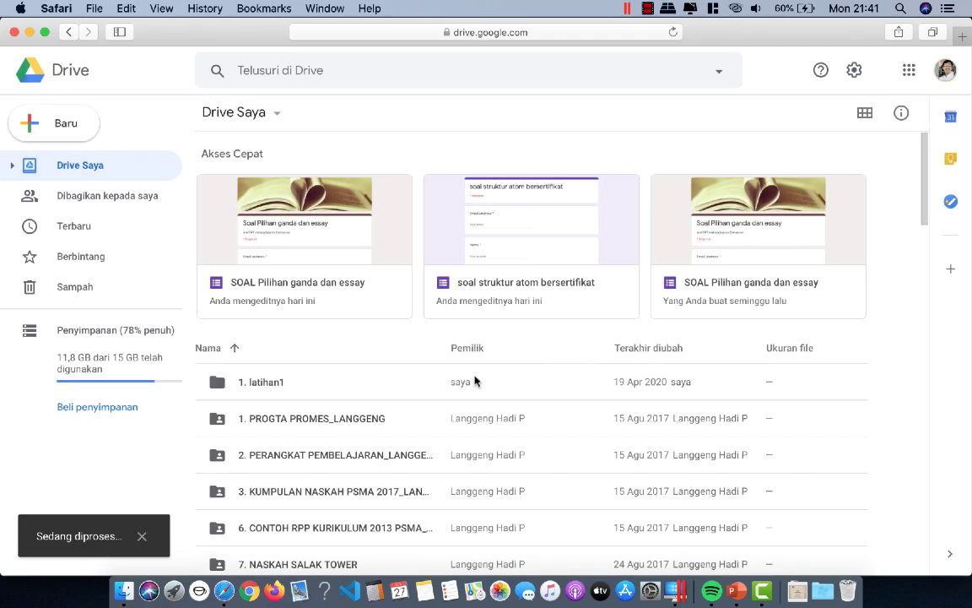
scroll(379, 397, down, 10)
scroll(378, 399, down, 6)
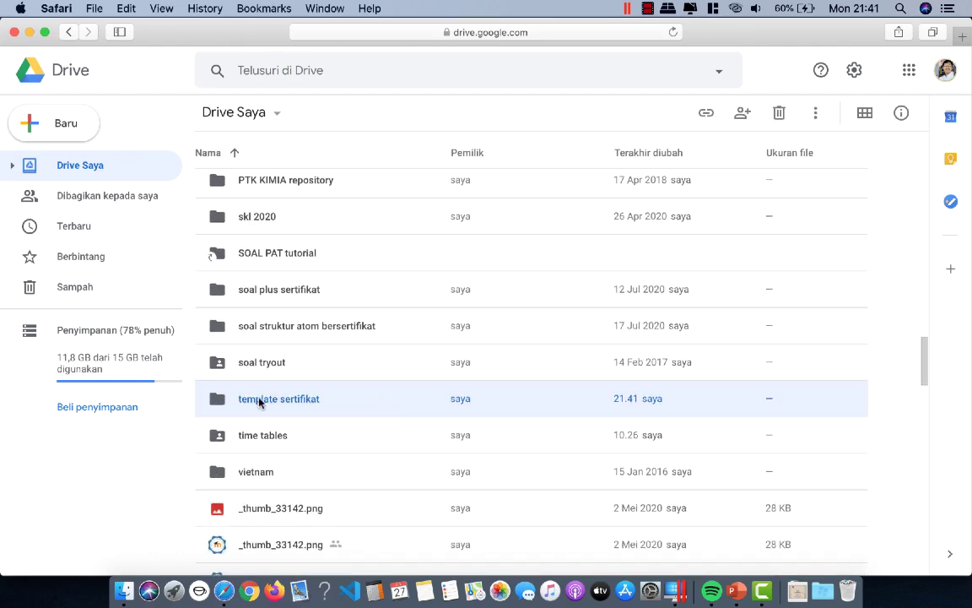
Step: Open the template sertifikat Drive folder and upload template kd 1.pptx
double_click(260, 401)
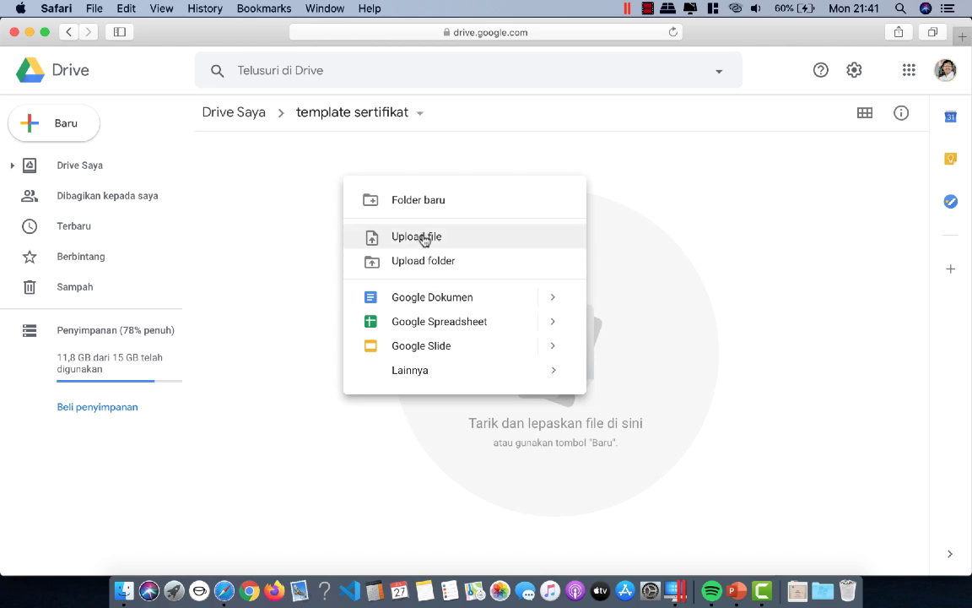
click(406, 238)
click(260, 137)
double_click(260, 136)
click(296, 104)
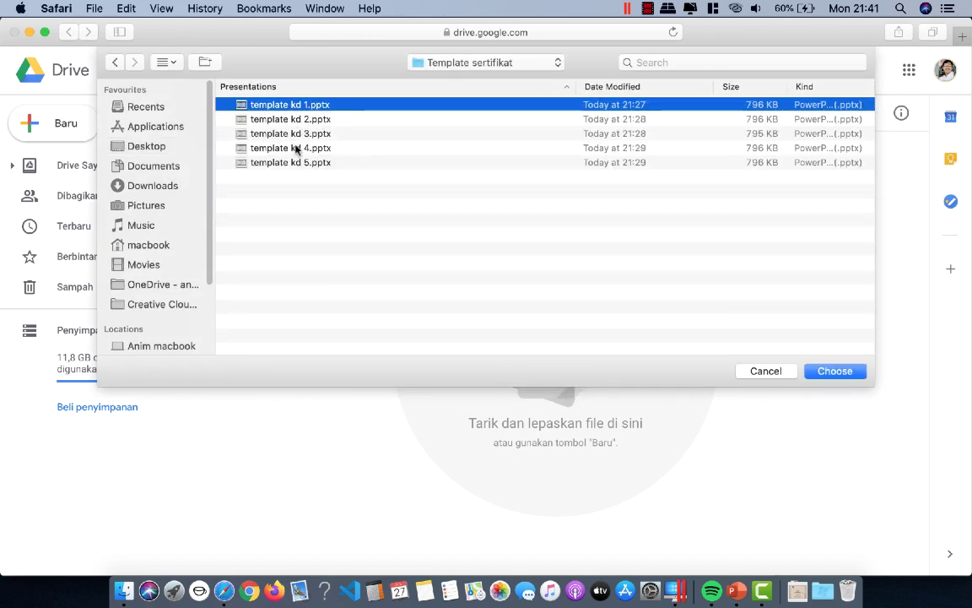
click(291, 162)
click(296, 106)
click(823, 370)
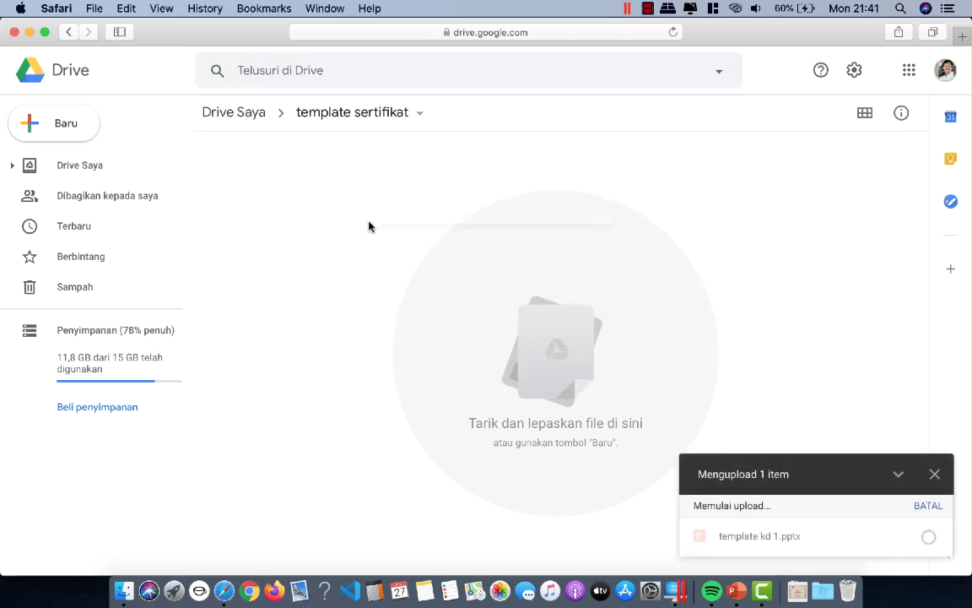
Step: Upload template kd 2.pptx to the folder
right_click(369, 227)
click(464, 287)
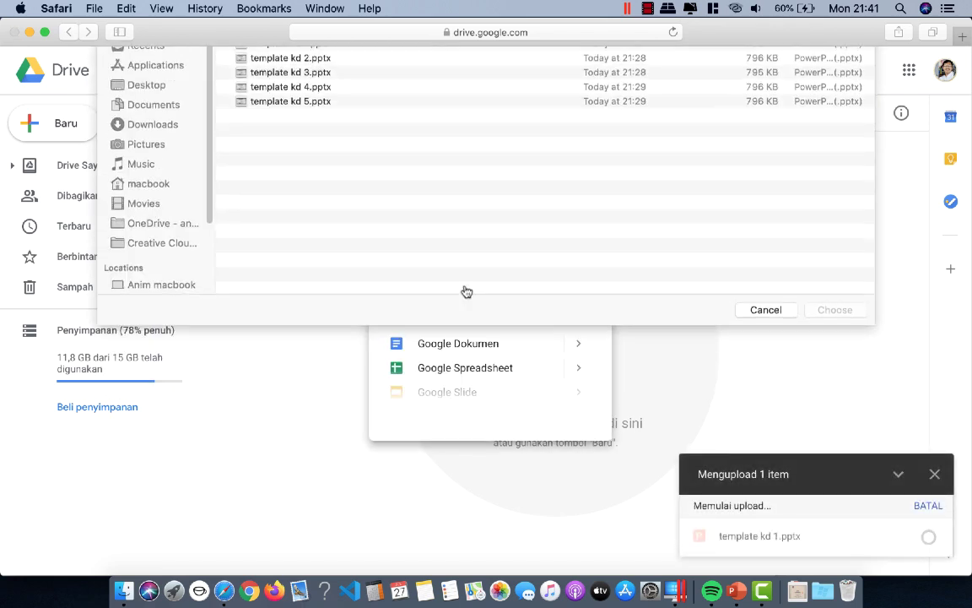
click(242, 118)
click(847, 368)
Step: Upload template kd 3.pptx through template kd 5.pptx together
right_click(347, 195)
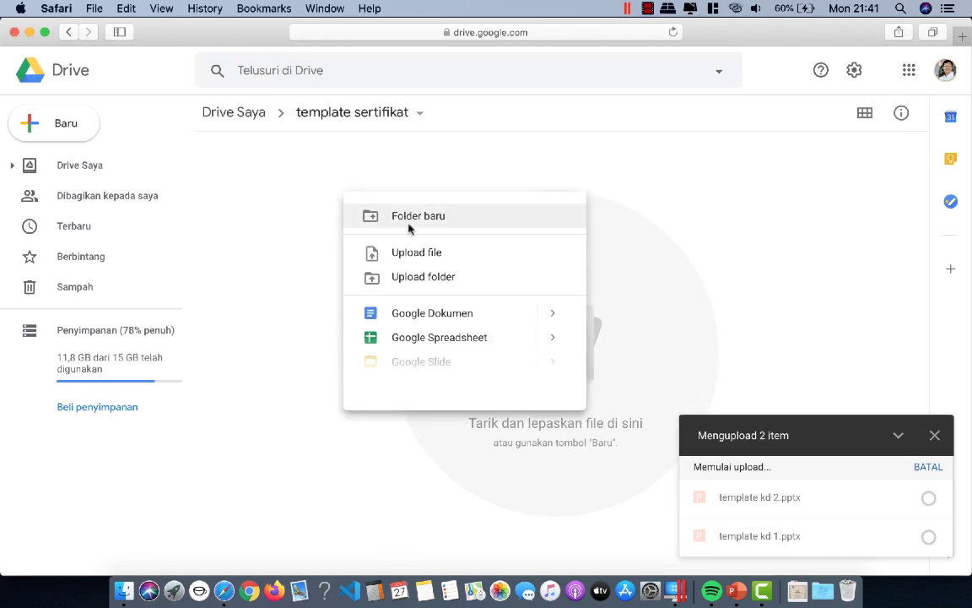
click(427, 255)
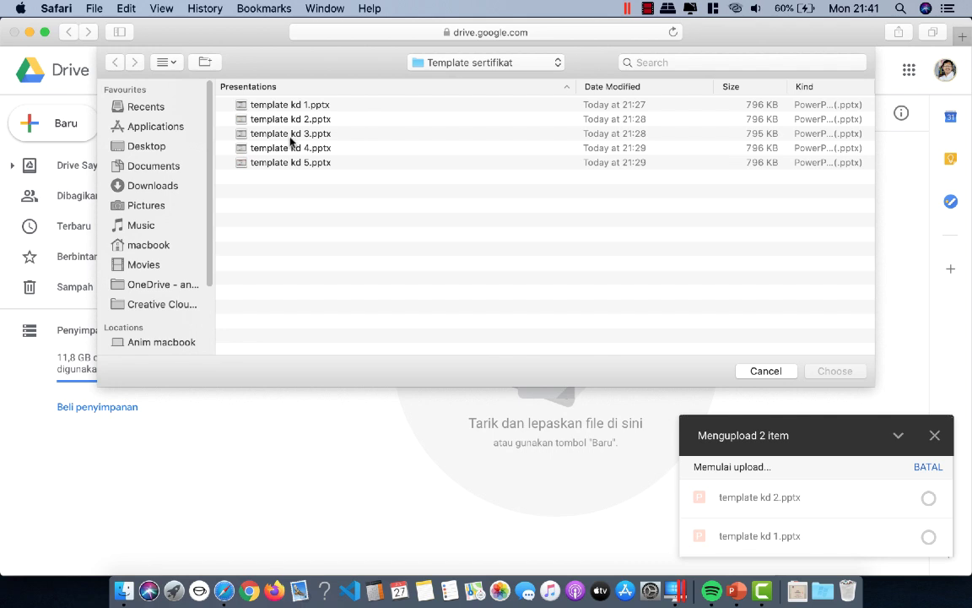
click(290, 135)
shift+click(292, 162)
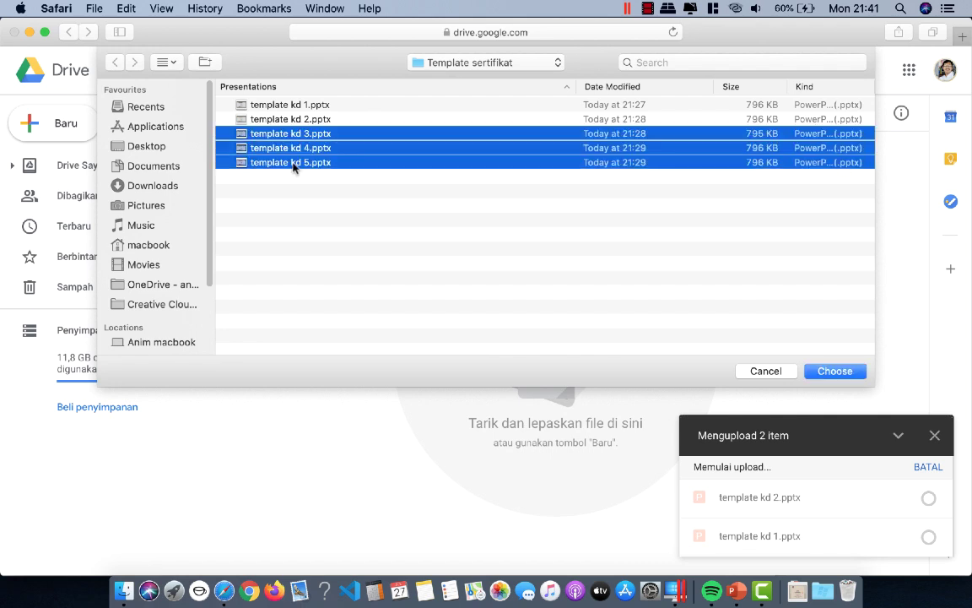
click(836, 370)
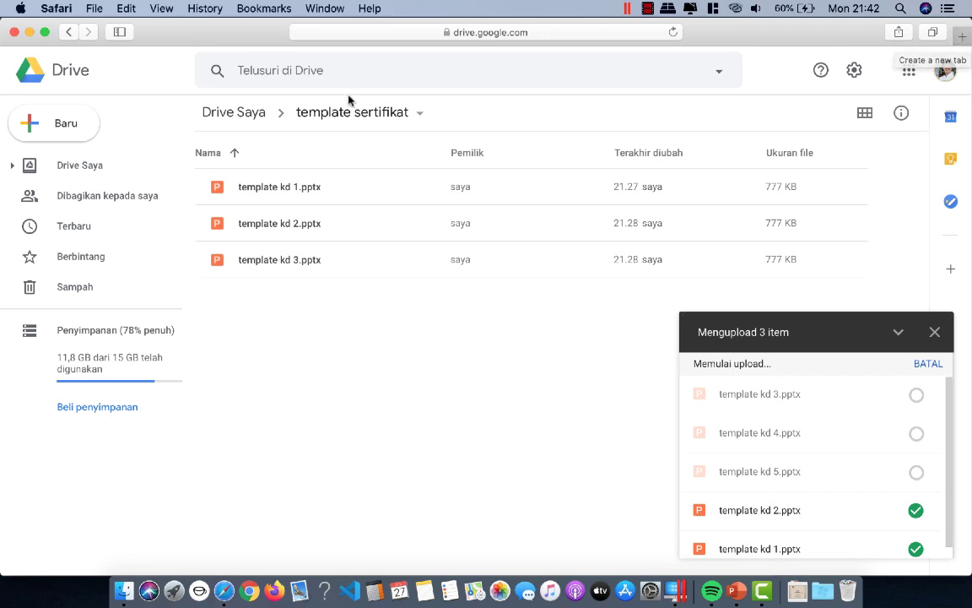
Step: In a new tab, open Google Classroom's X MIPA 3 KIMIA class work page
click(963, 37)
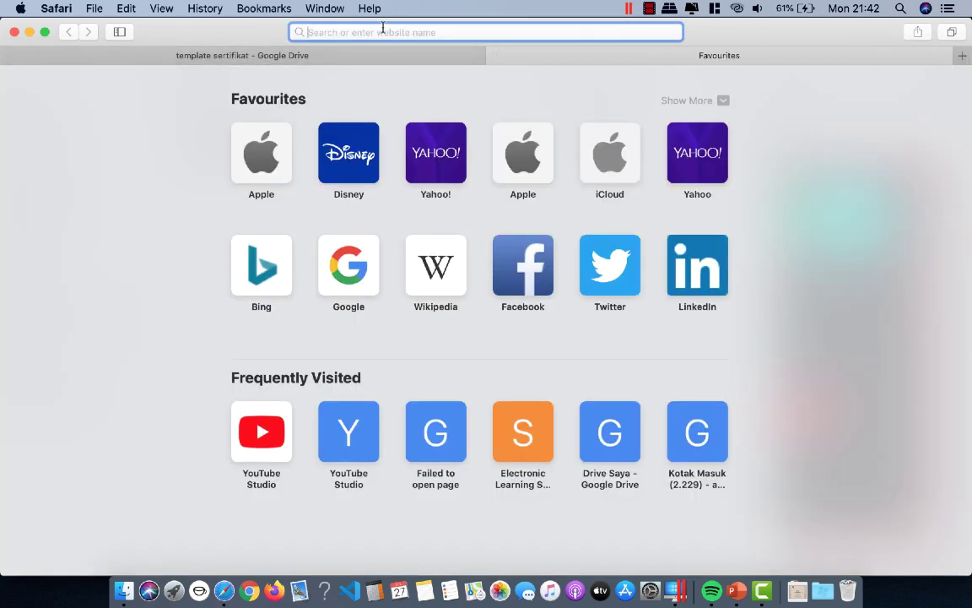
text(C)
key(Return)
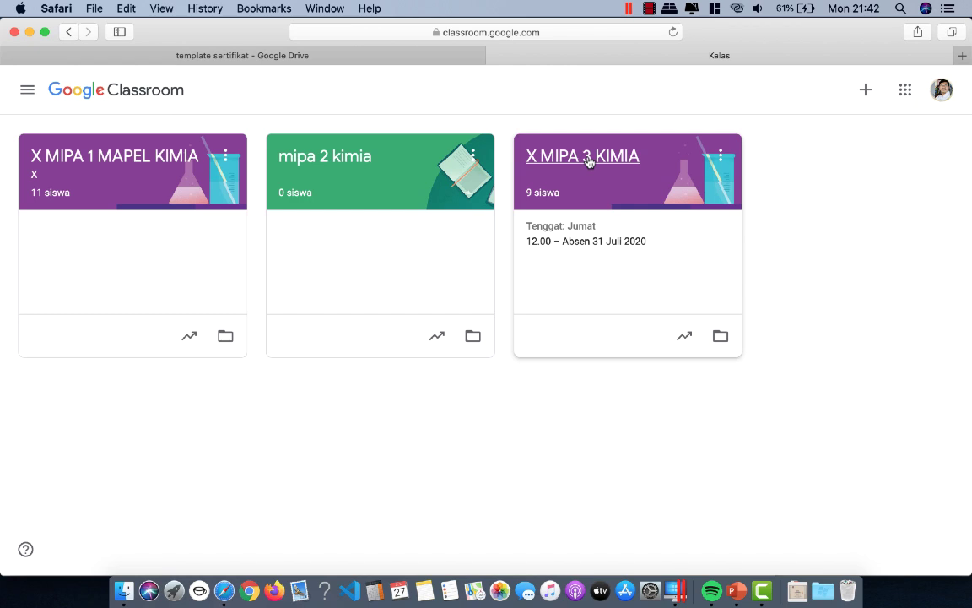
click(589, 162)
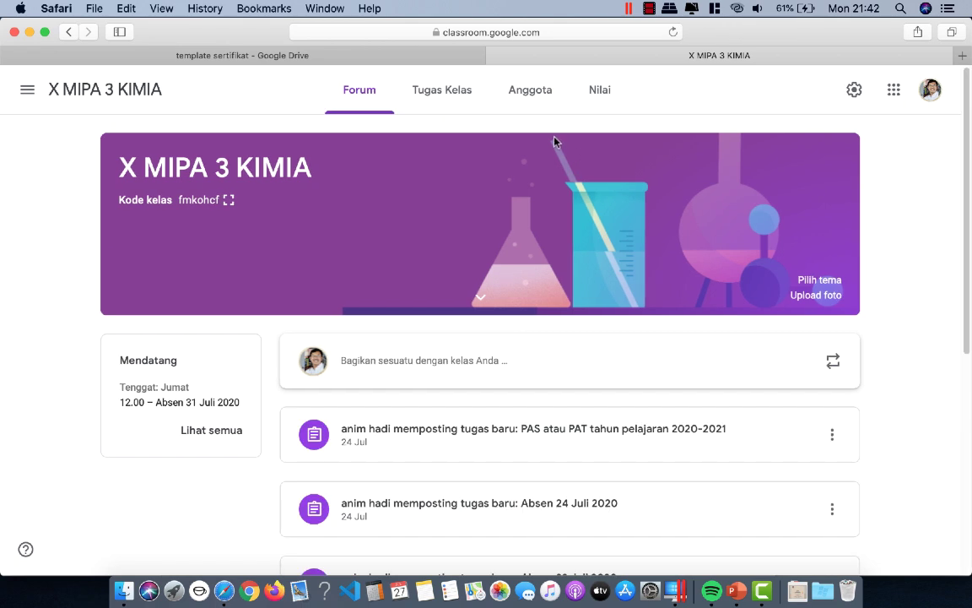
click(451, 97)
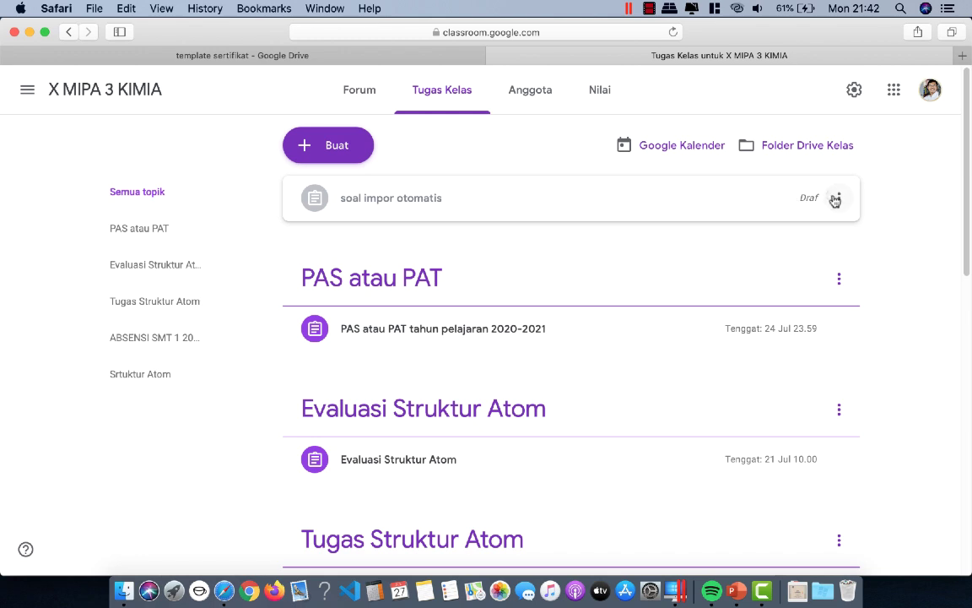
Step: Delete the draft assignment 'soal impor otomatis'
click(834, 199)
click(775, 257)
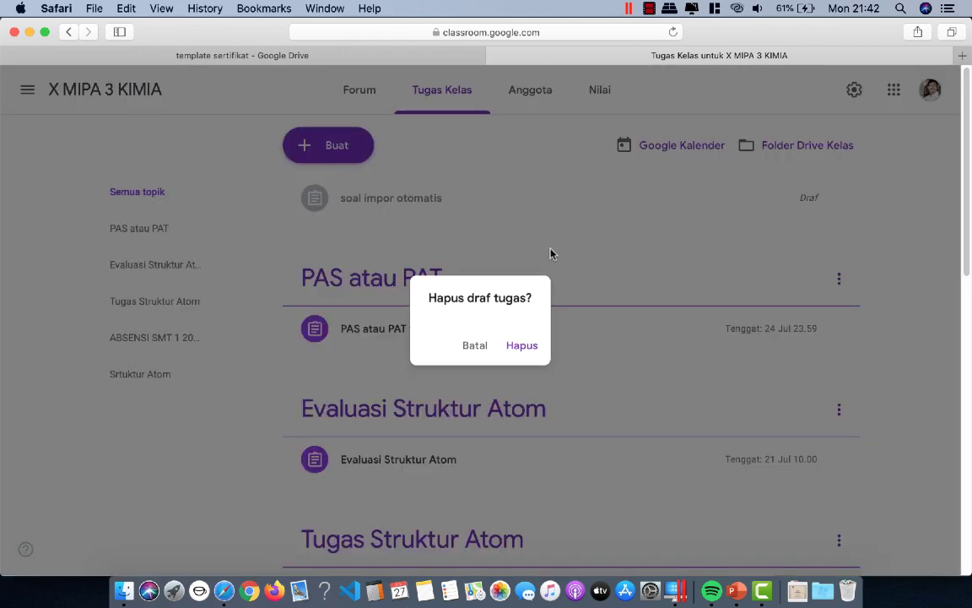
click(528, 346)
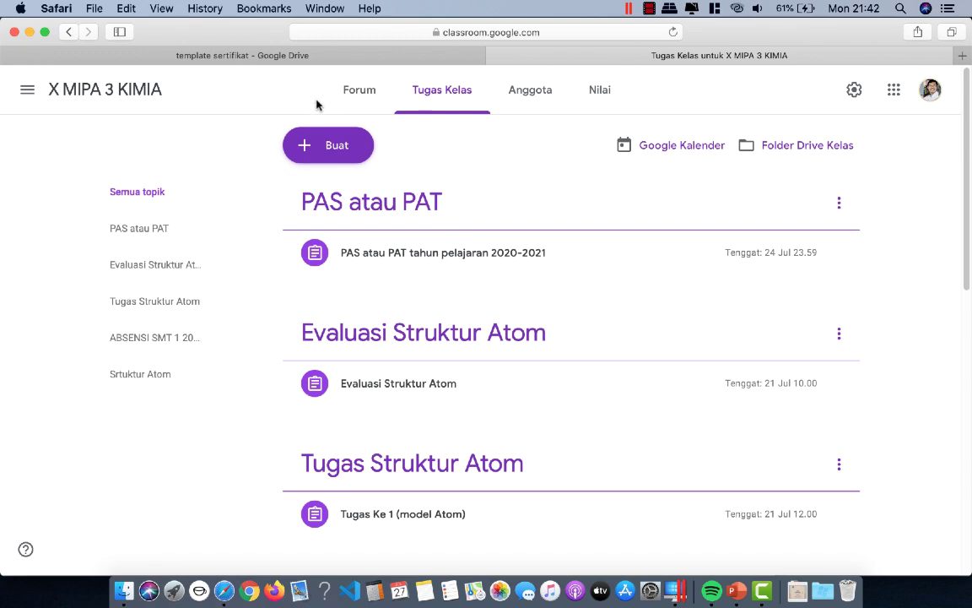
Step: Back in the template sertifikat Drive folder, dismiss the upload summary and preview template kd 1.pptx
click(258, 57)
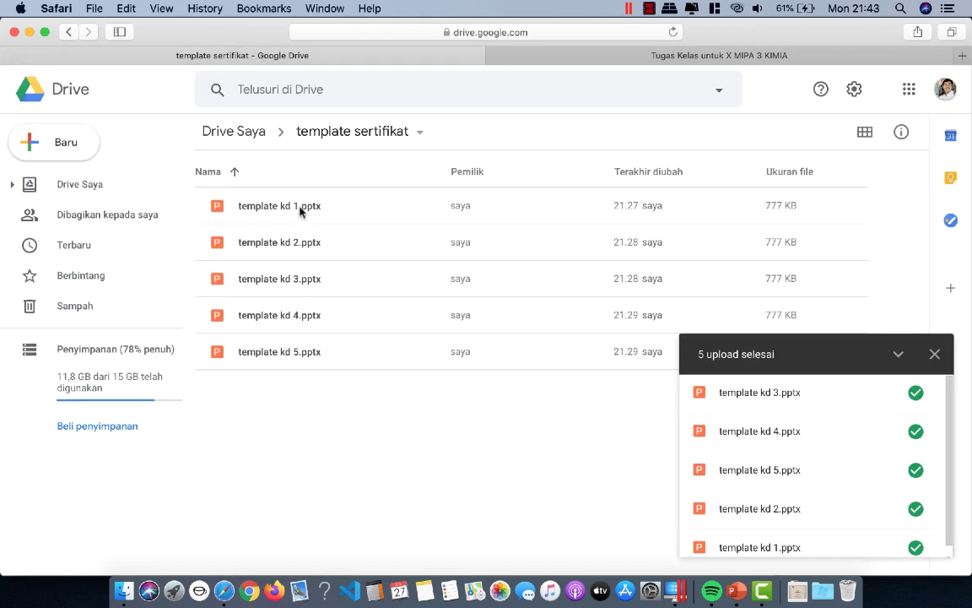
click(935, 357)
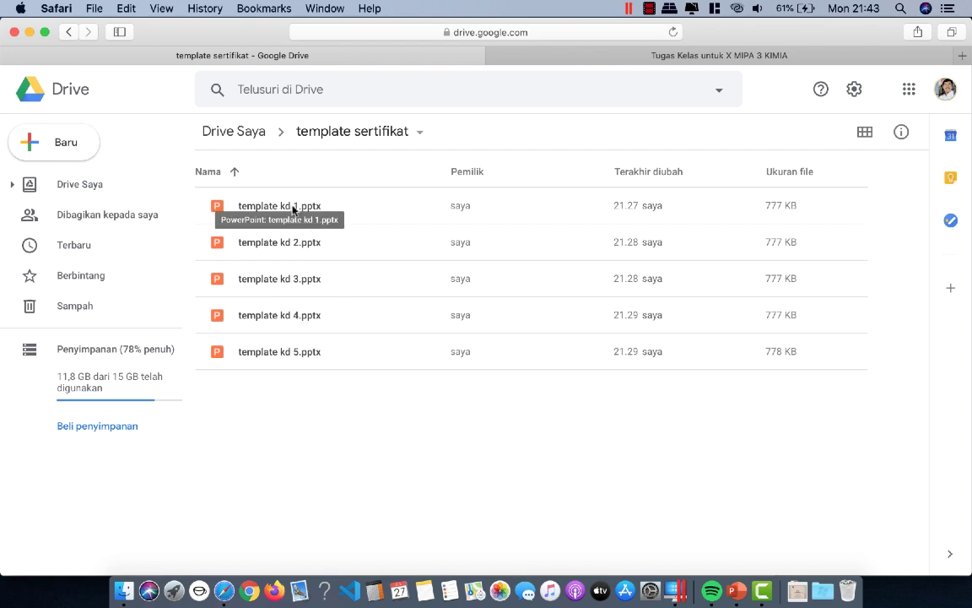
double_click(292, 209)
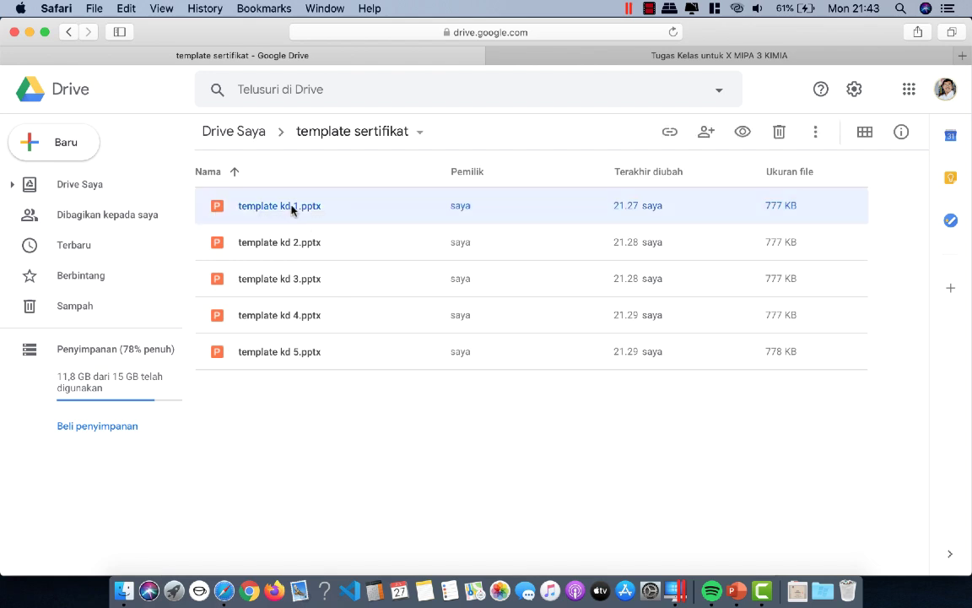
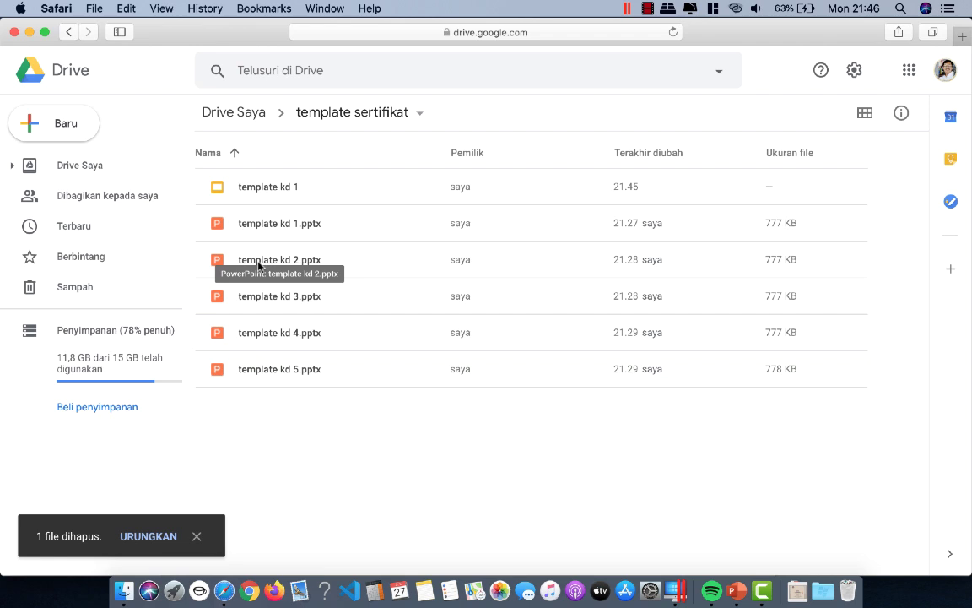
Step: Preview template kd 2.pptx in the template sertifikat folder
double_click(257, 265)
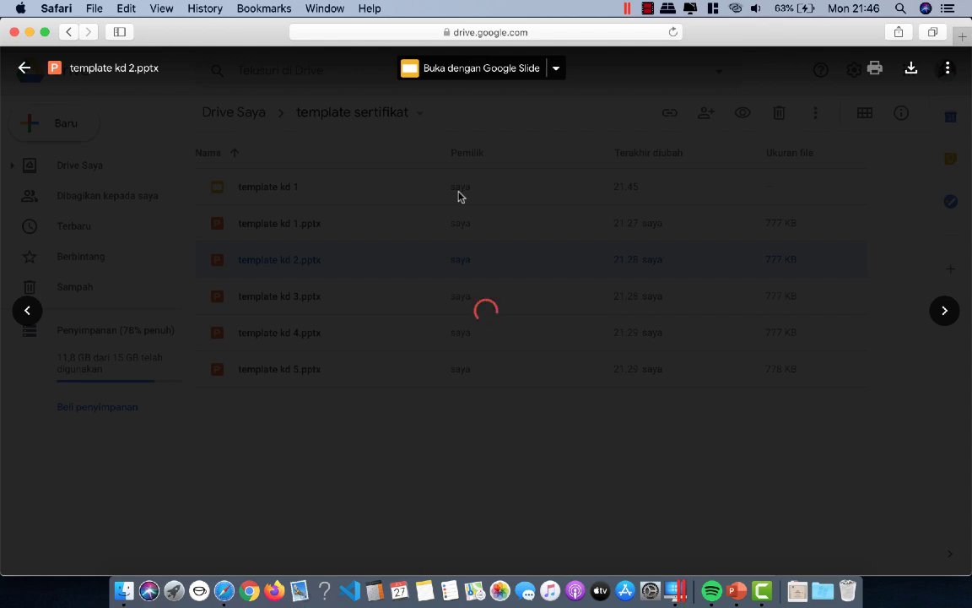
Step: Open template kd 2.pptx with Google Slides
click(556, 71)
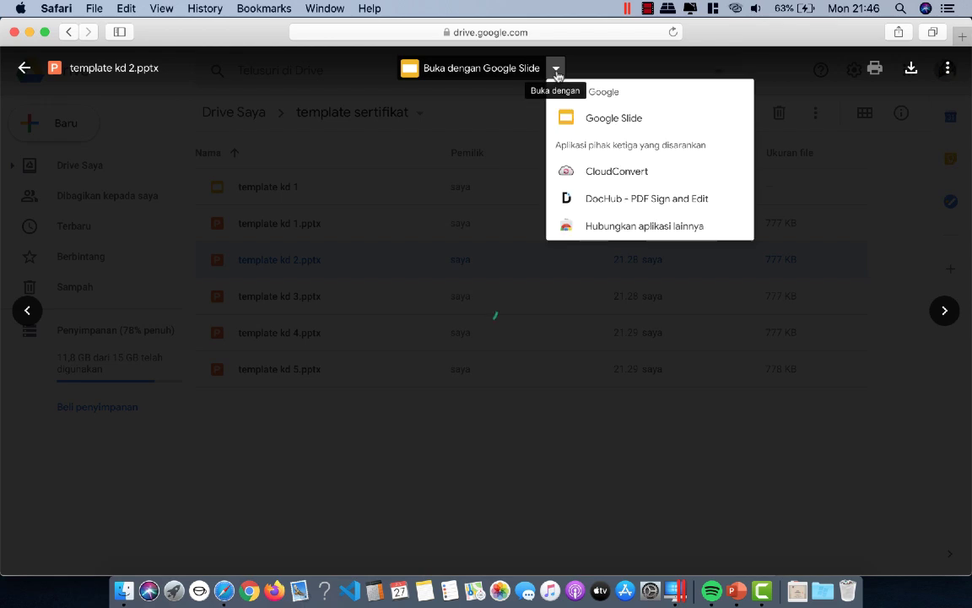
click(615, 126)
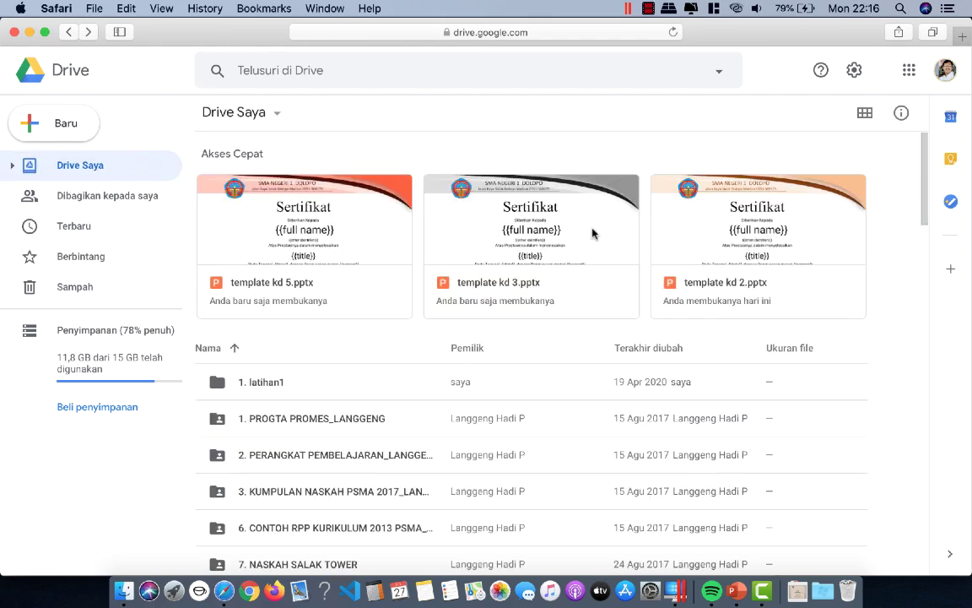
Step: Find and open the template sertifikat folder in My Drive
scroll(256, 286, down, 5)
scroll(258, 290, down, 10)
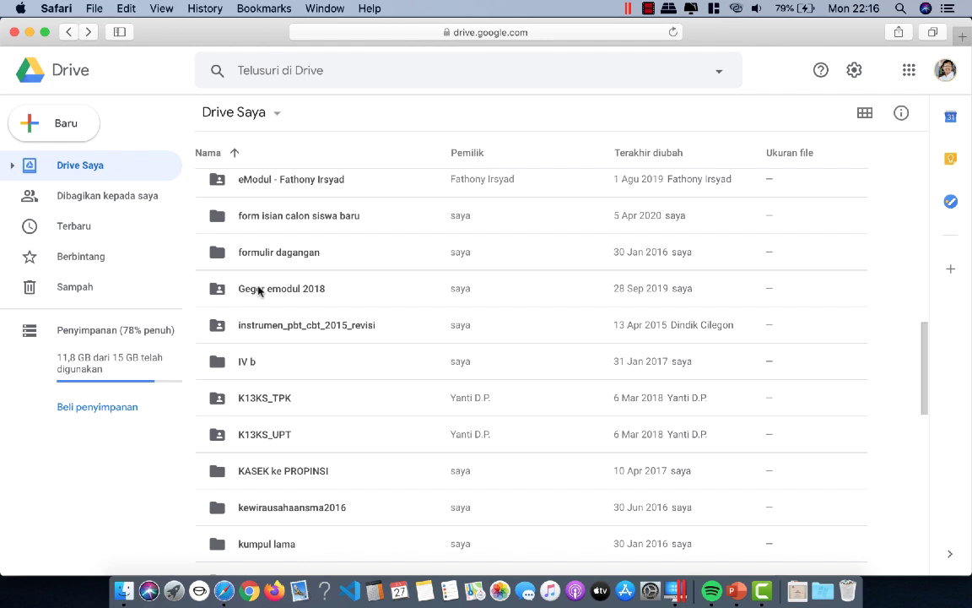
scroll(258, 289, down, 10)
scroll(258, 289, down, 3)
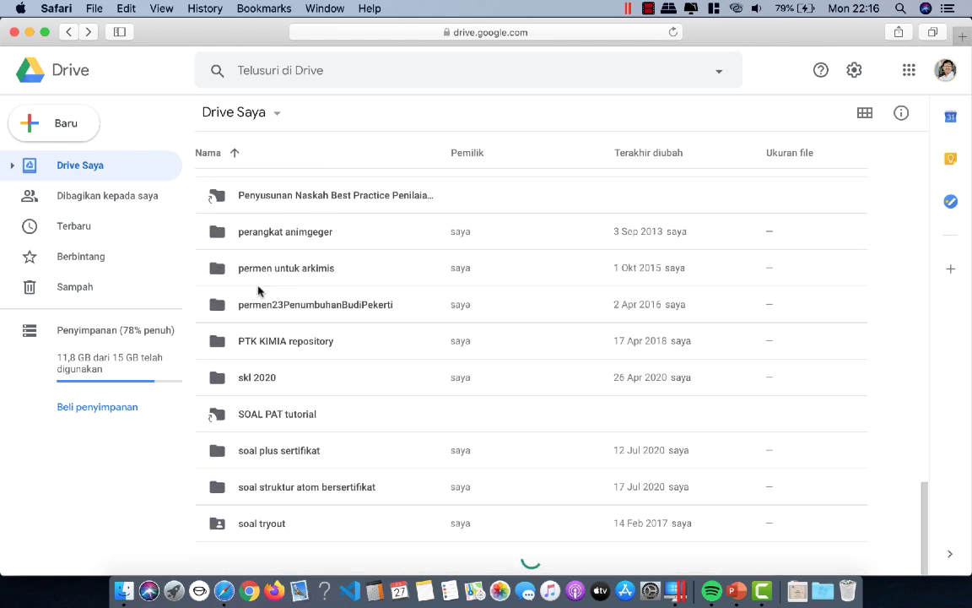
scroll(266, 353, down, 4)
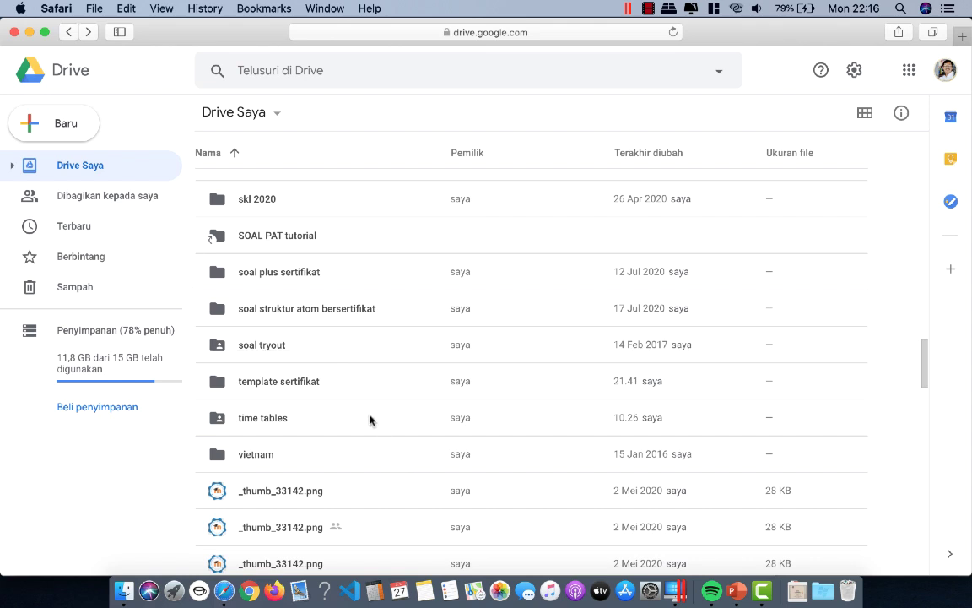
scroll(367, 415, up, 1)
scroll(367, 414, up, 1)
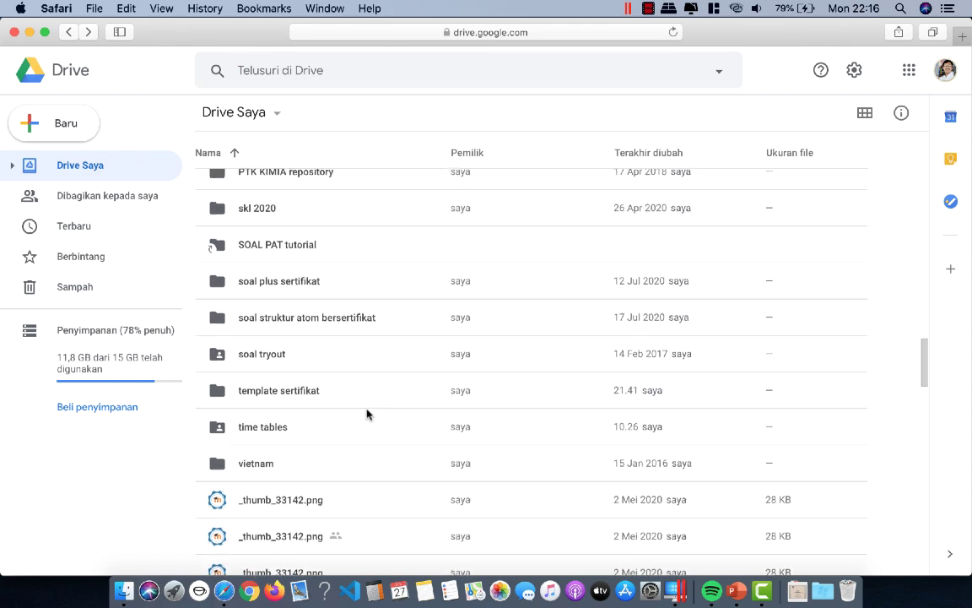
scroll(367, 415, up, 2)
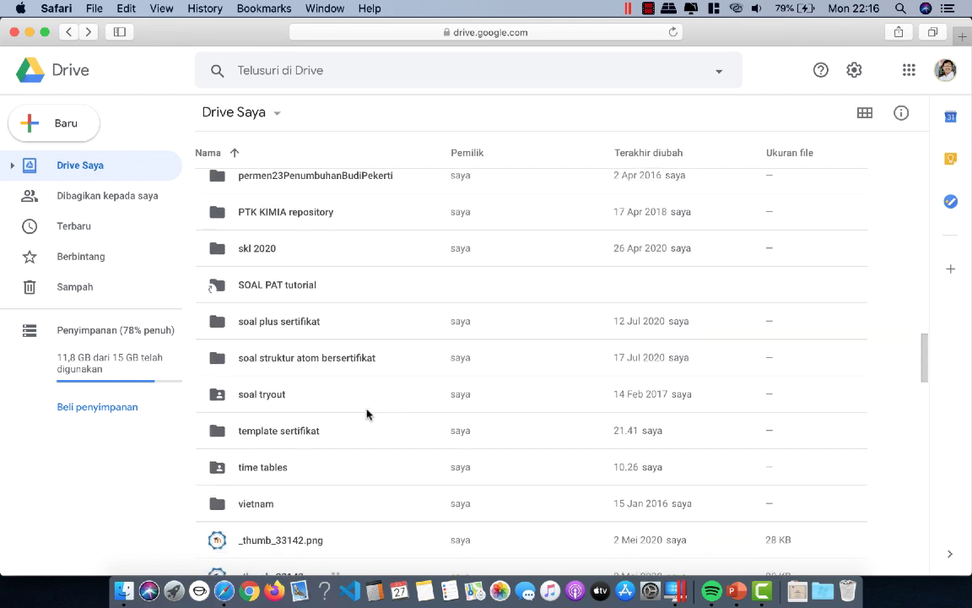
scroll(367, 415, up, 1)
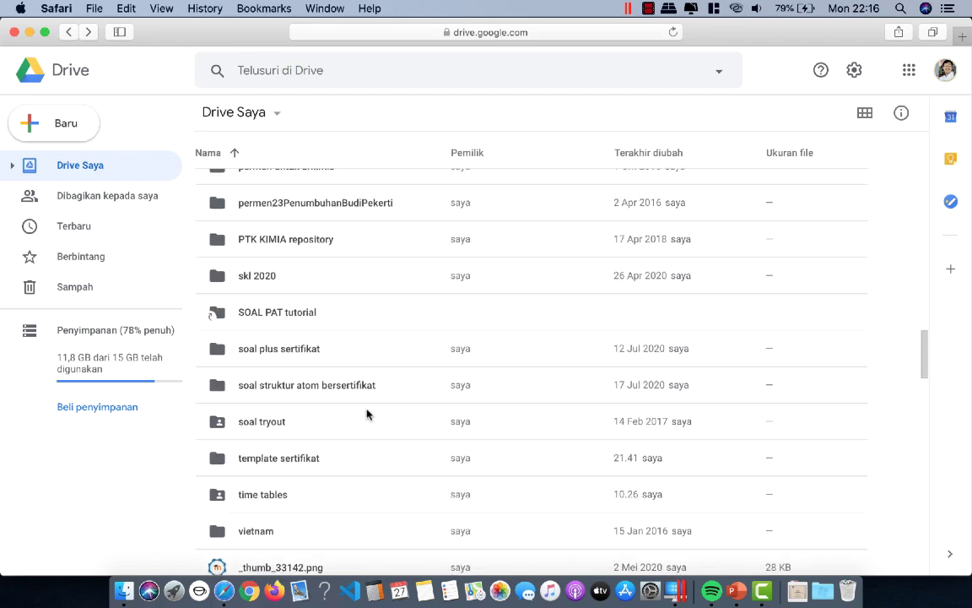
double_click(271, 461)
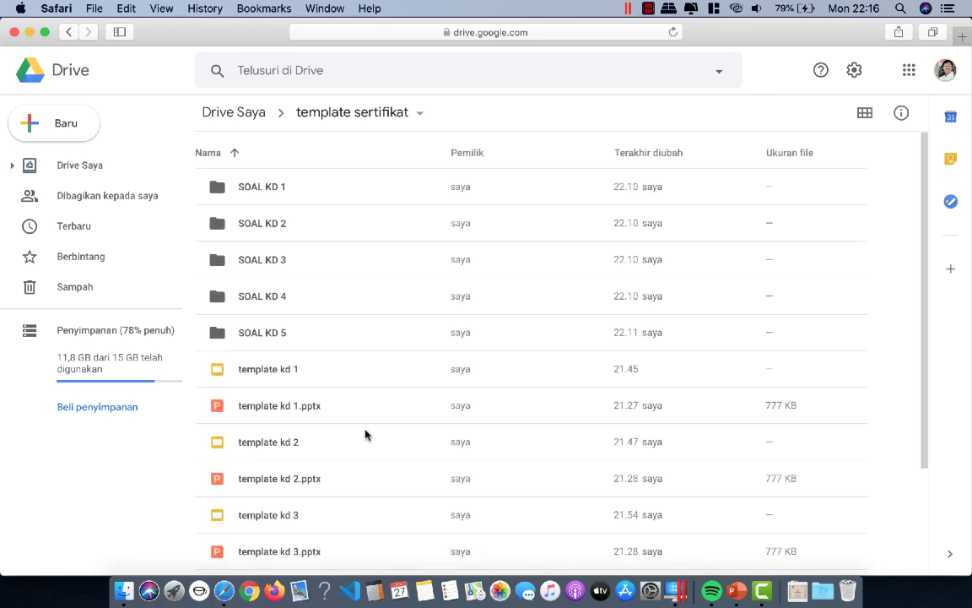
Step: Check the contents of the SOAL KD 1 and SOAL KD 2 folders
double_click(241, 189)
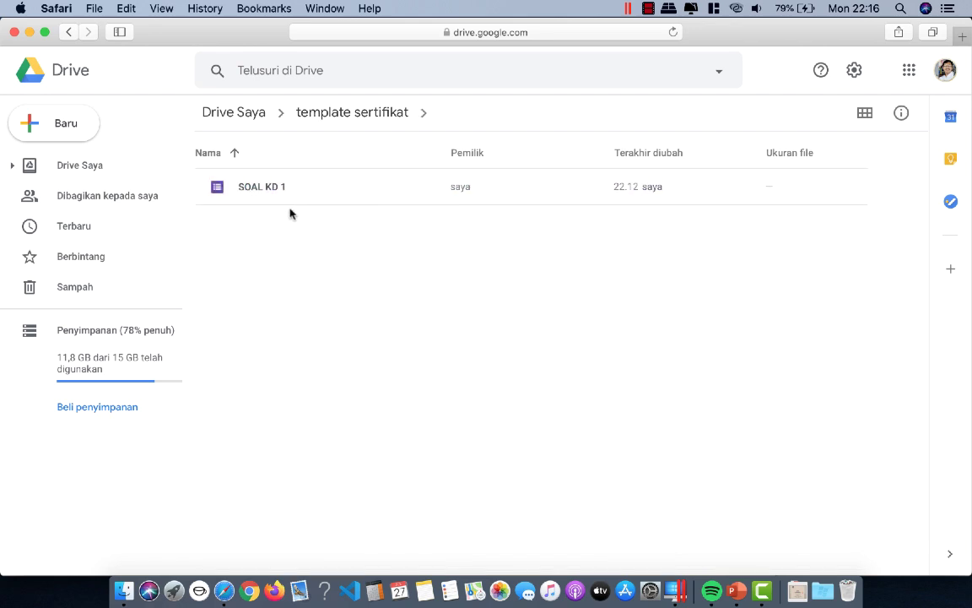
click(75, 33)
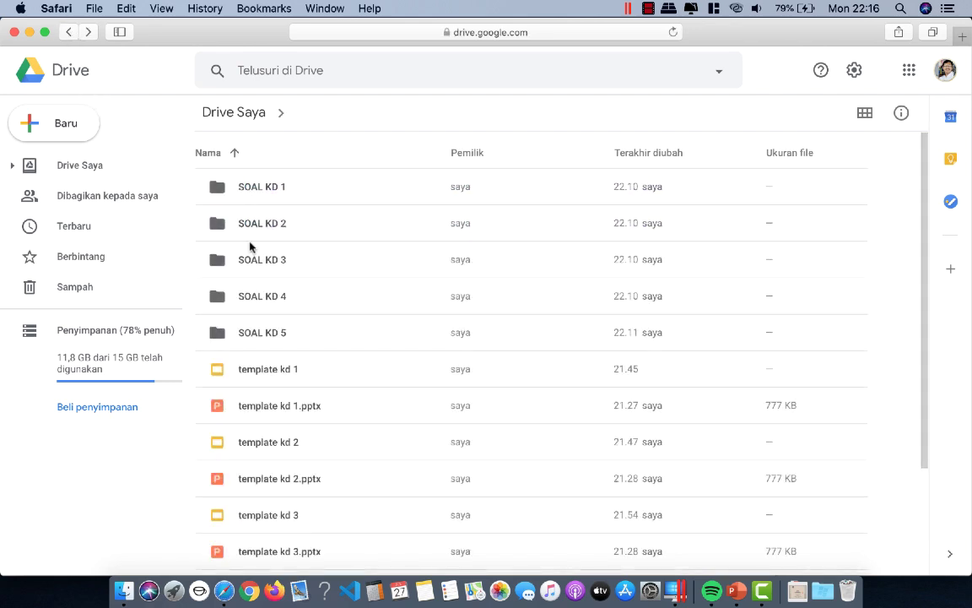
click(256, 223)
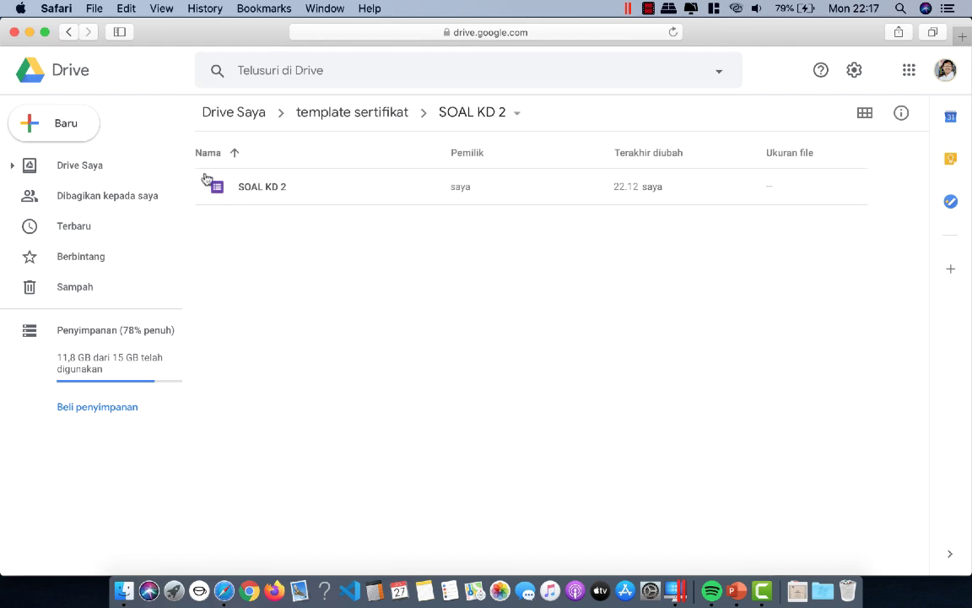
click(71, 33)
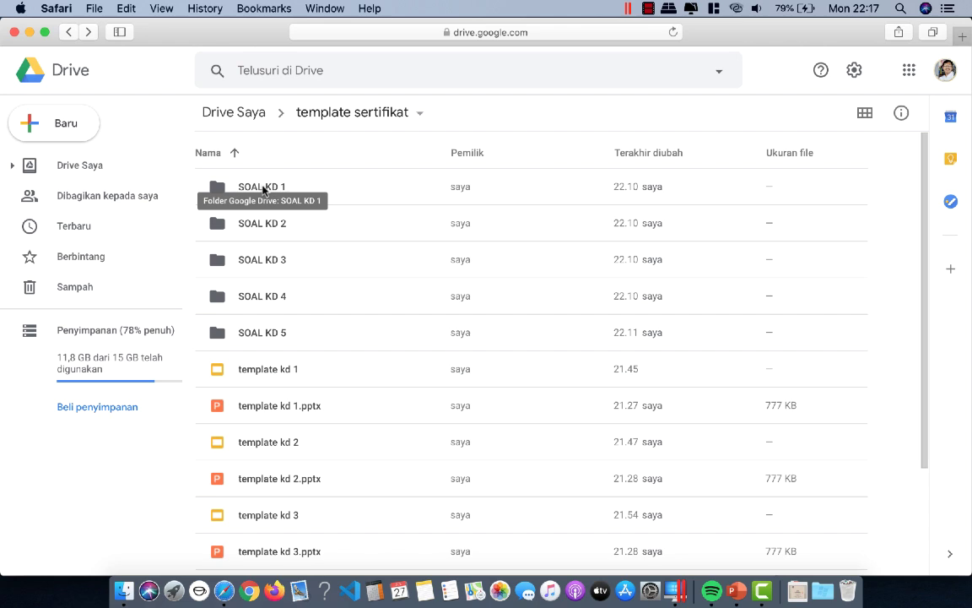
Step: Open Google Classroom's X MIPA 3 KIMIA class classwork page in a new tab
click(963, 37)
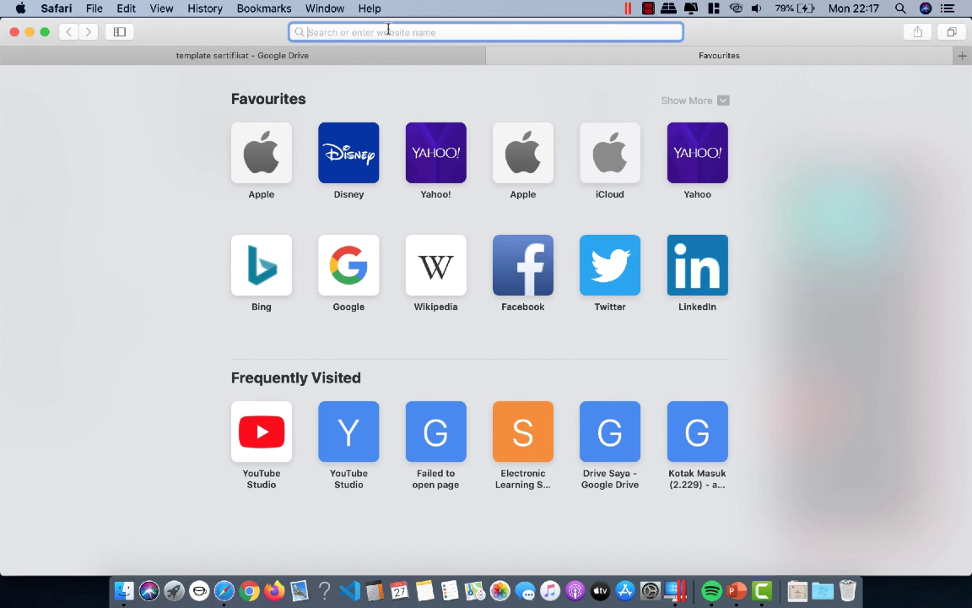
text(C)
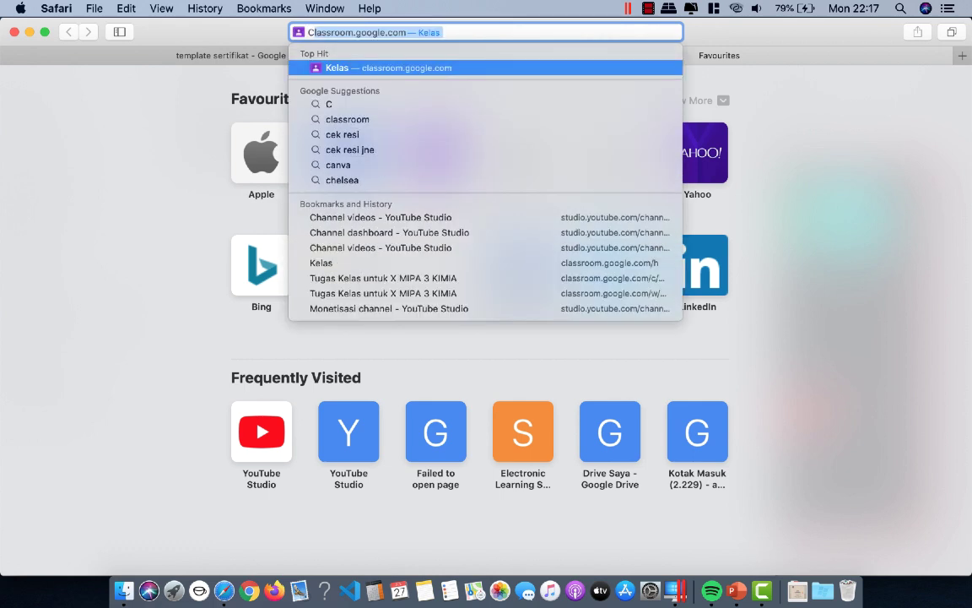
key(Return)
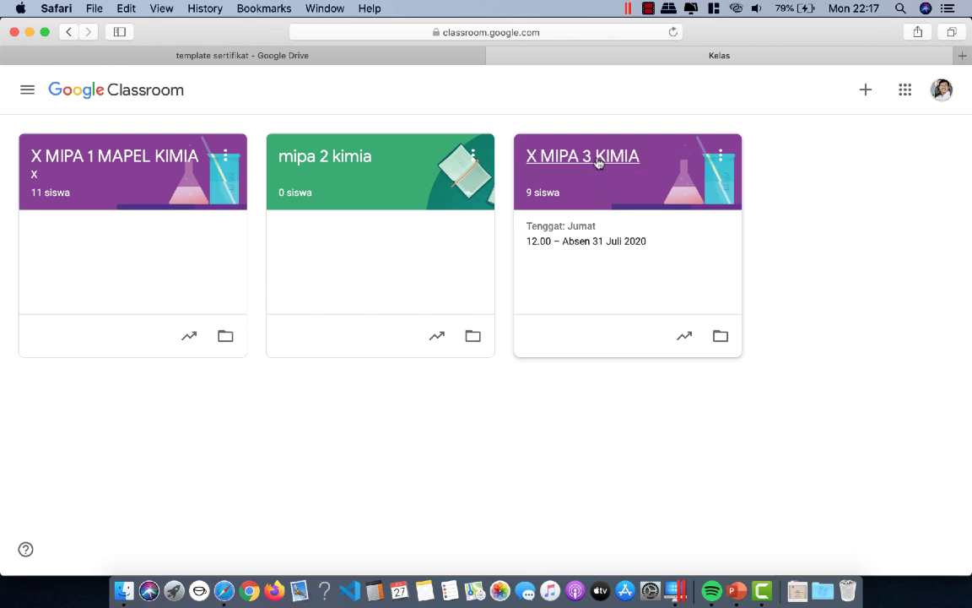
click(602, 163)
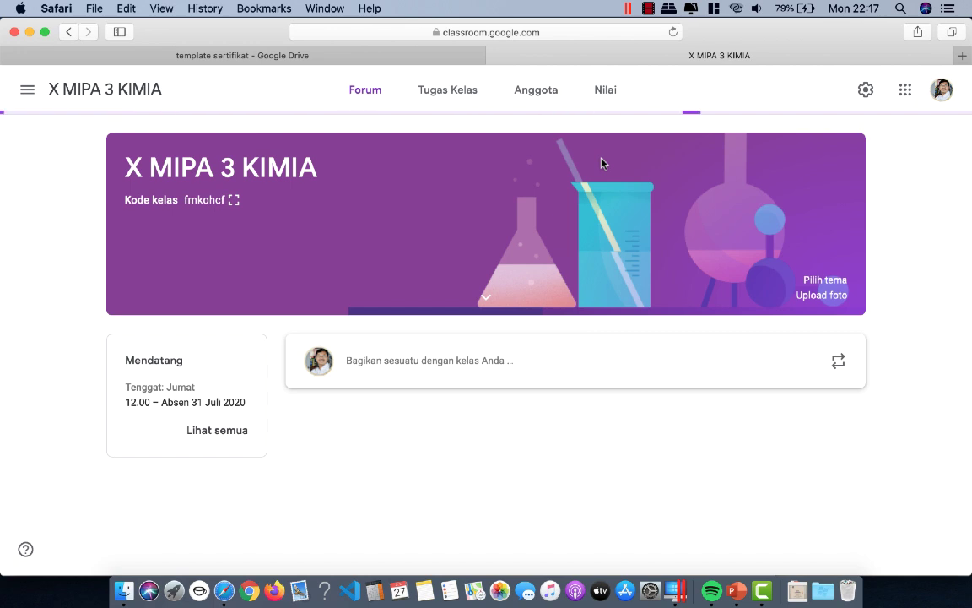
click(466, 94)
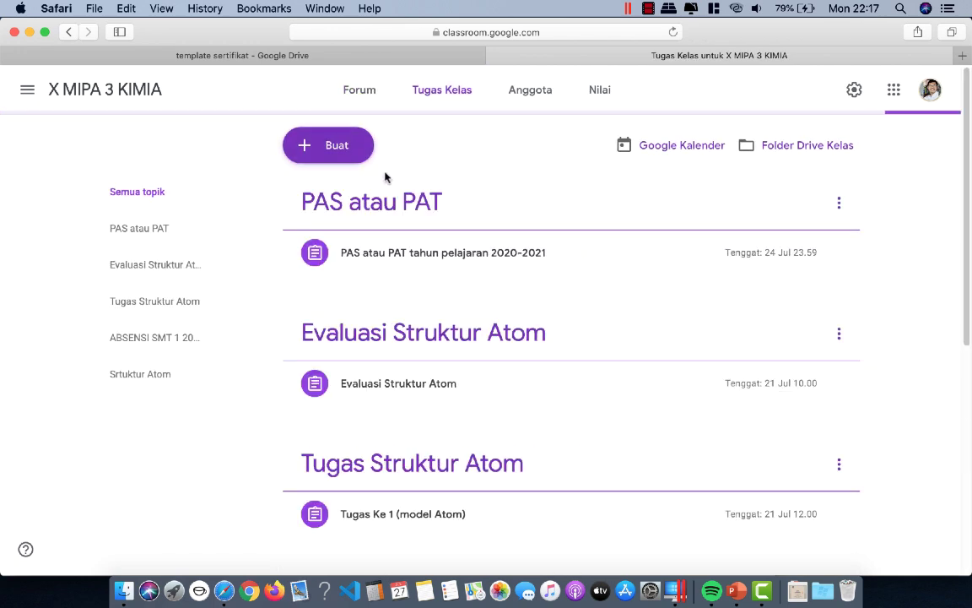
Step: Add a topic named EVALUASI KD, then start a new quiz assignment
click(341, 151)
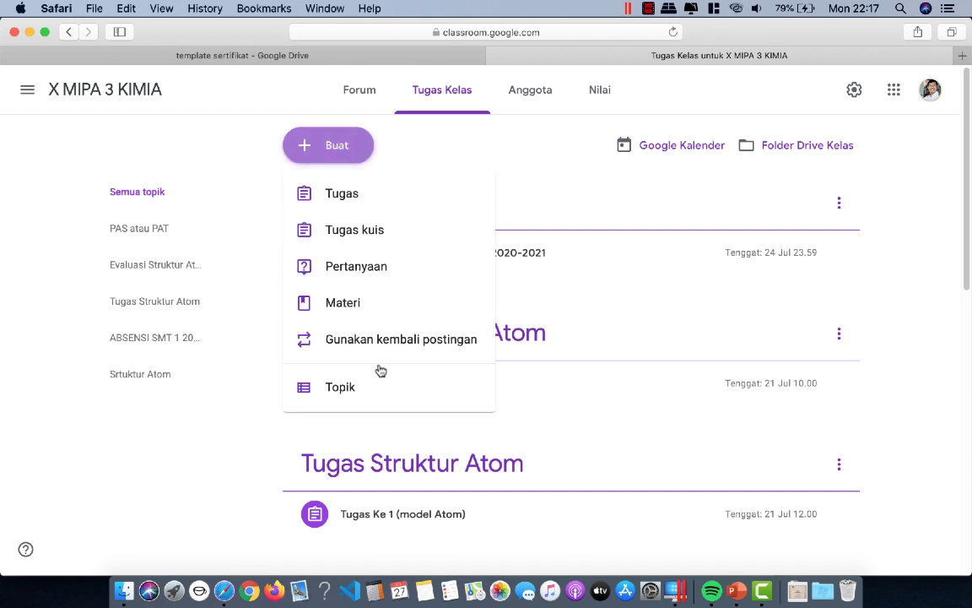
click(373, 391)
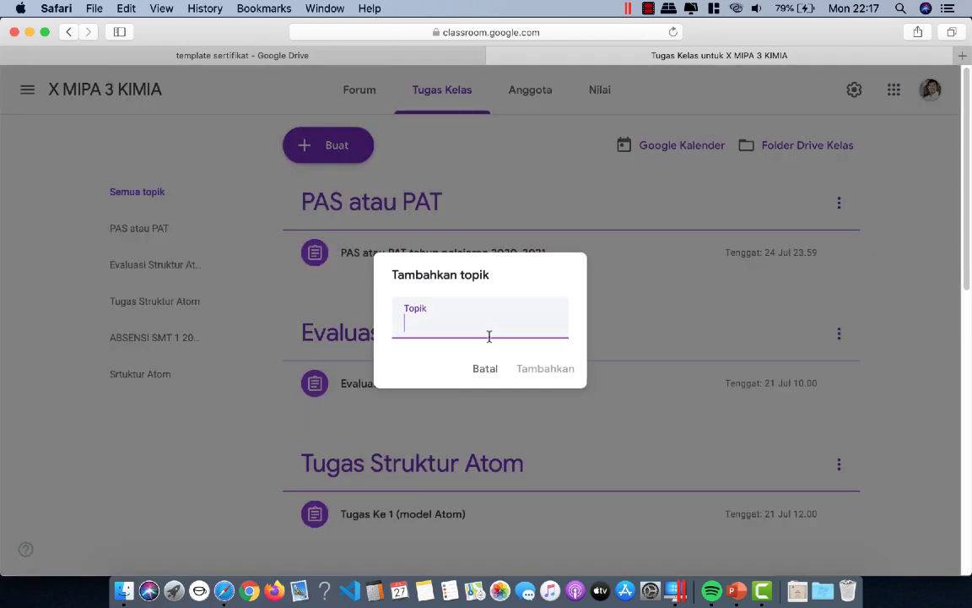
text(EVAL)
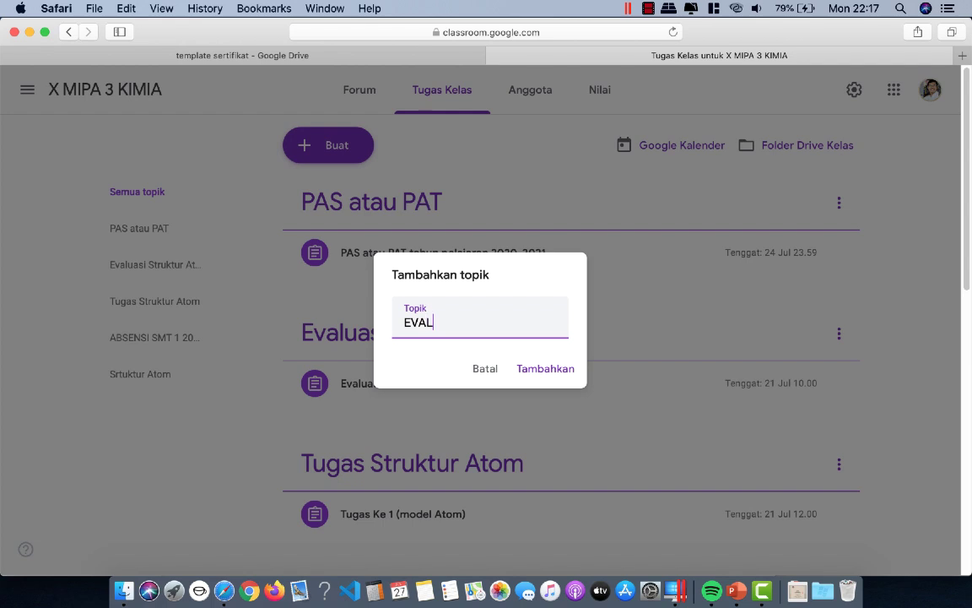
text(UASI KD)
click(567, 371)
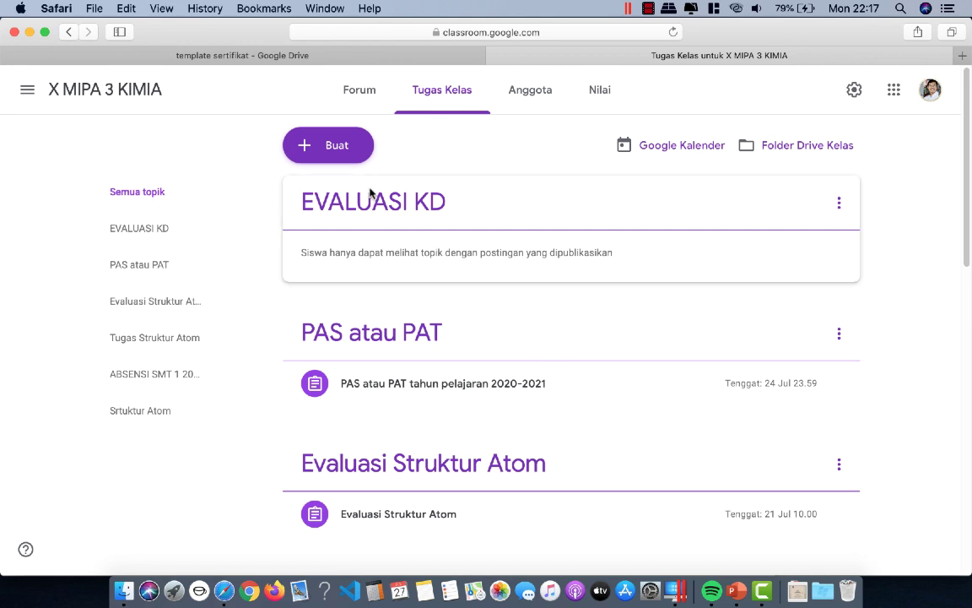
click(328, 145)
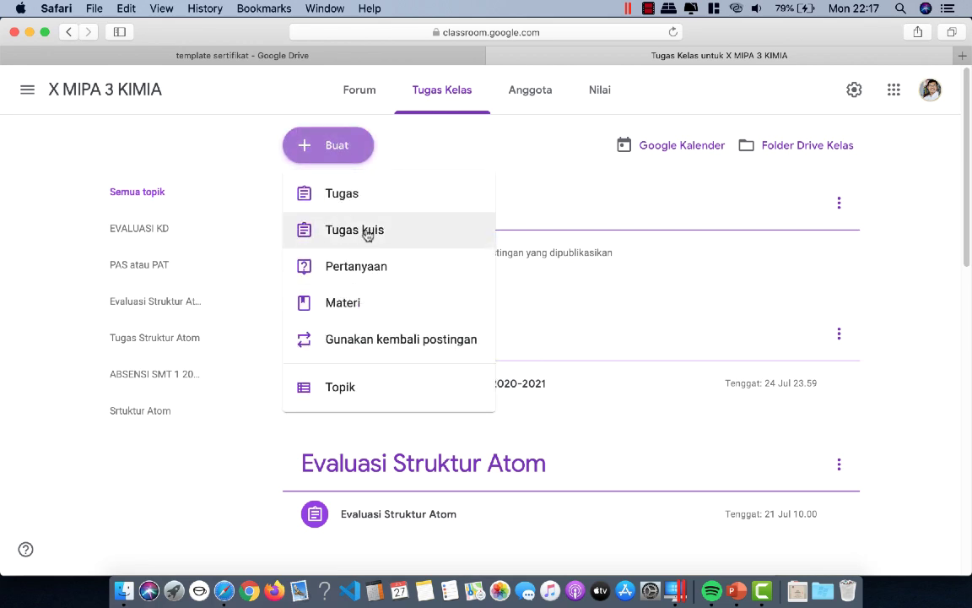
click(367, 233)
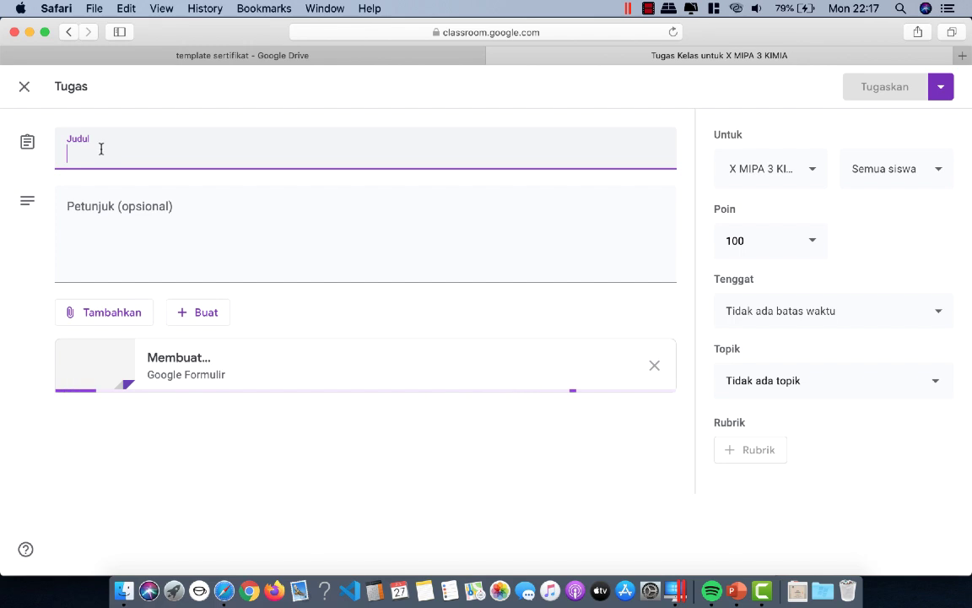
Step: Title the quiz EVALUASI KD 1 BERSERTIFIKAT, remove its Blank Quiz, and attach from Google Drive
text(E)
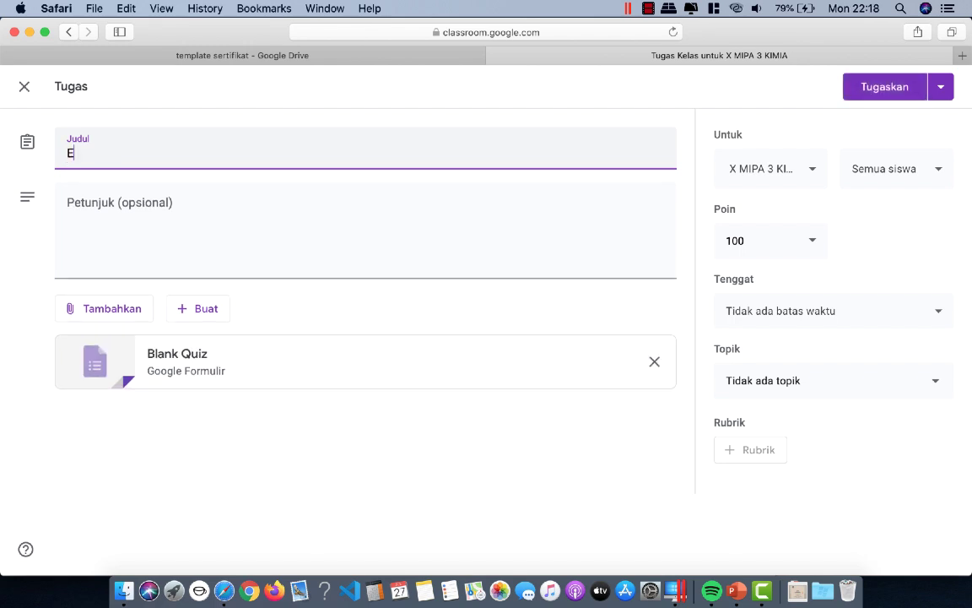
text(VALUASI KD 1)
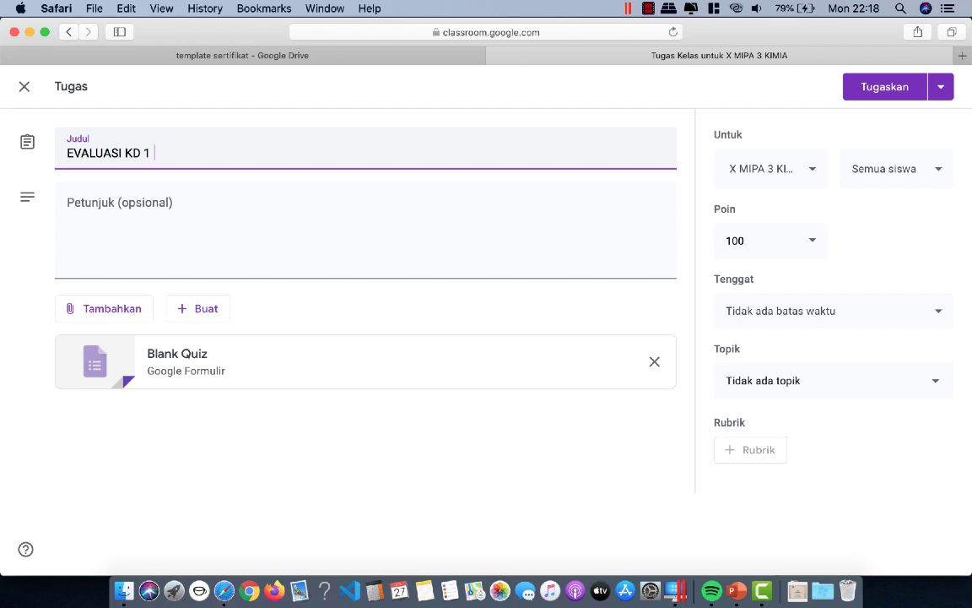
text( BW)
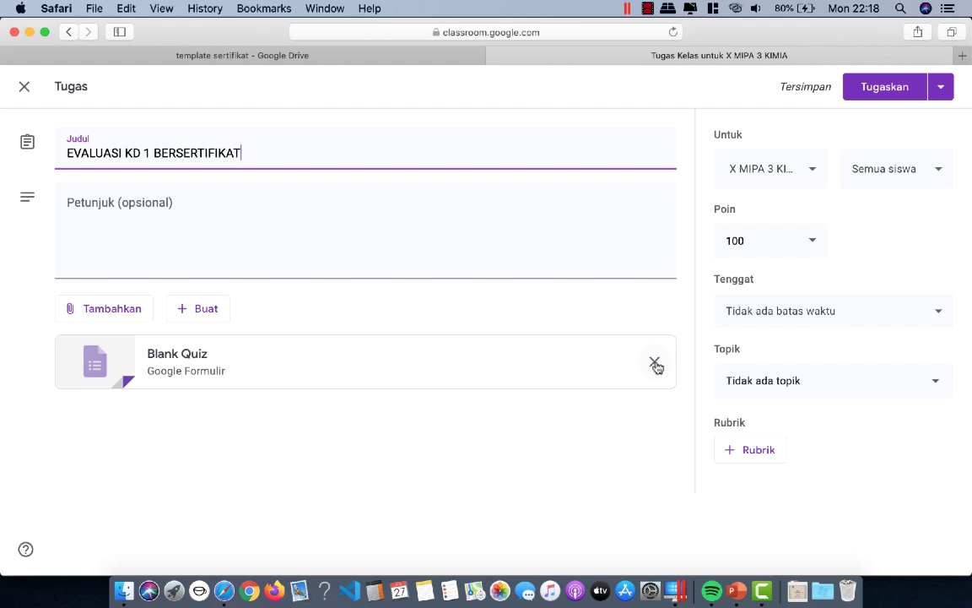
click(655, 363)
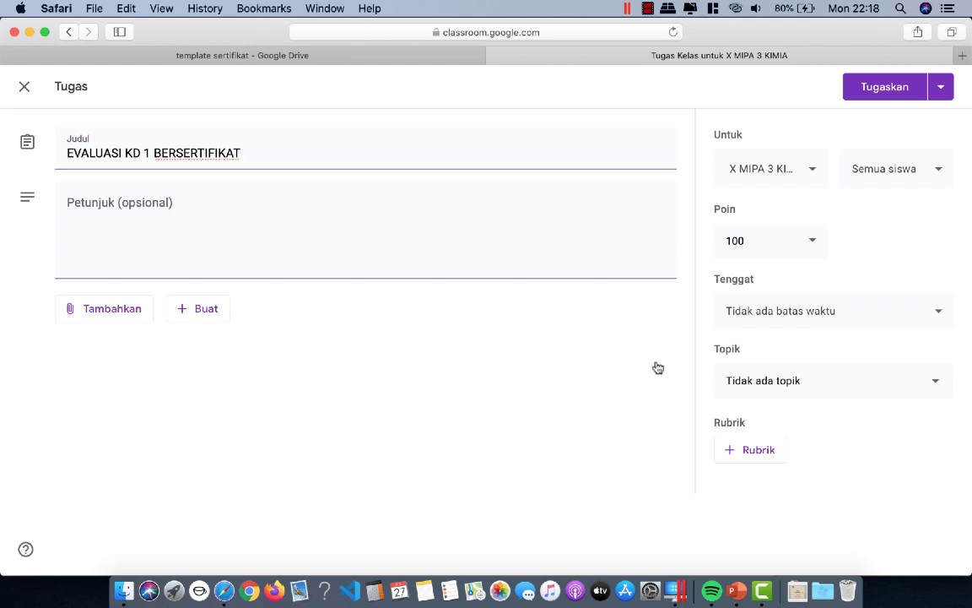
click(109, 310)
click(127, 342)
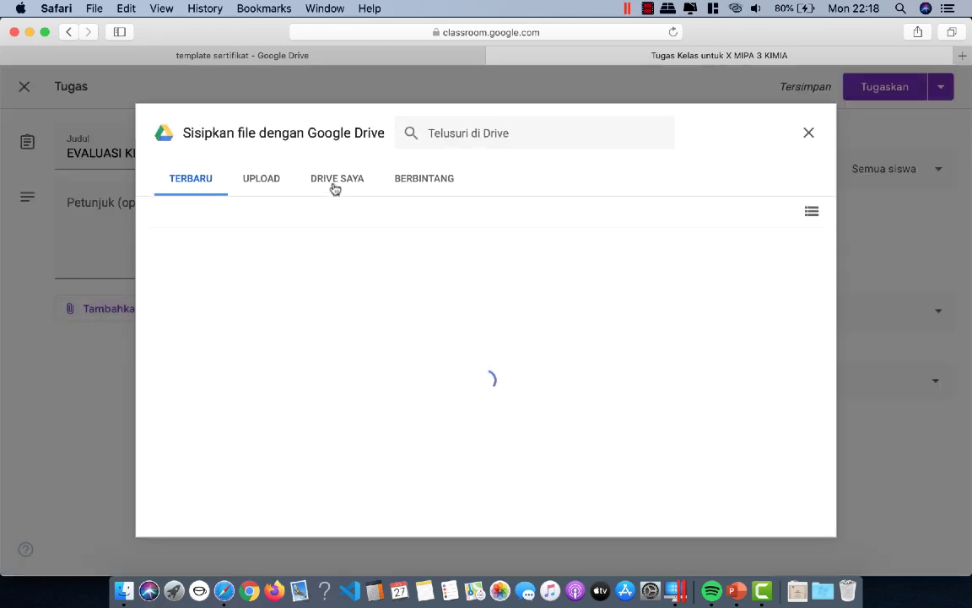
Step: Browse My Drive to the template sertifikat > SOAL KD 1 folder
click(335, 188)
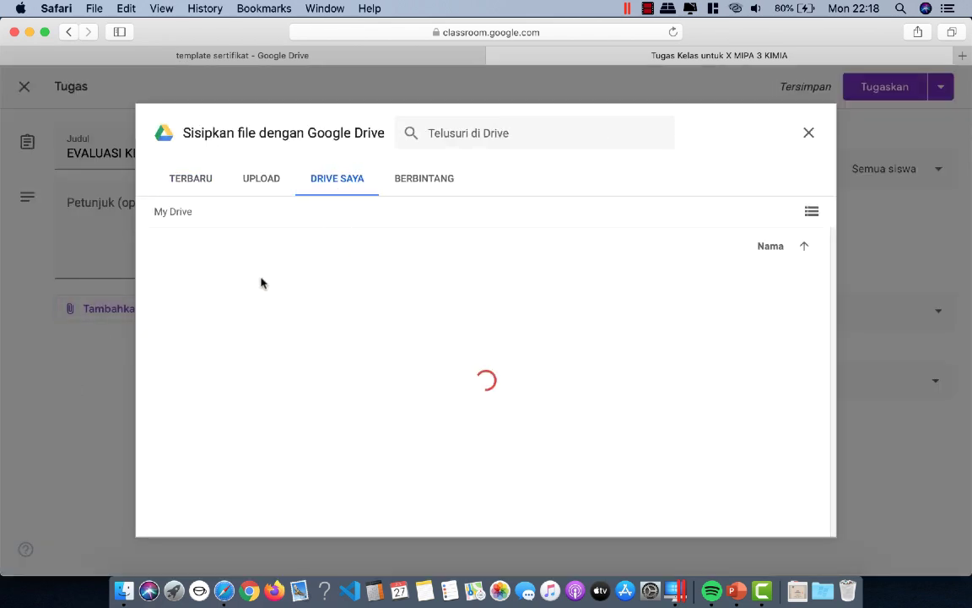
scroll(284, 280, down, 5)
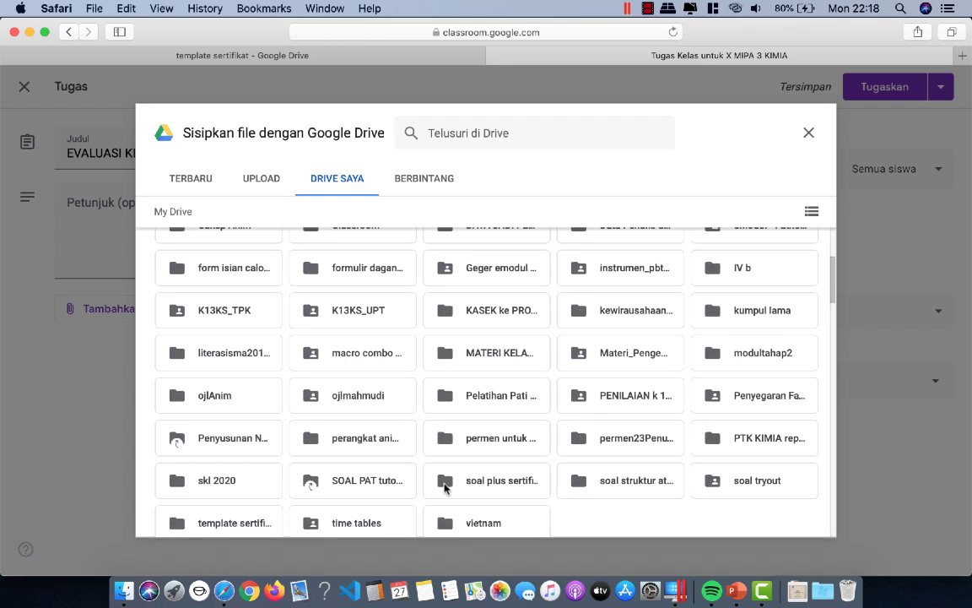
scroll(637, 493, down, 1)
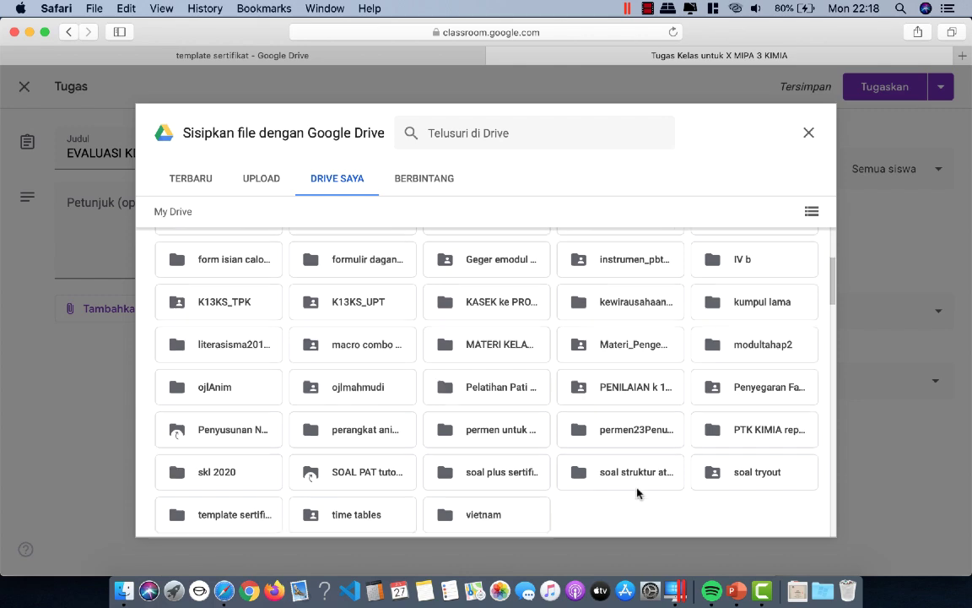
scroll(506, 493, down, 2)
double_click(228, 479)
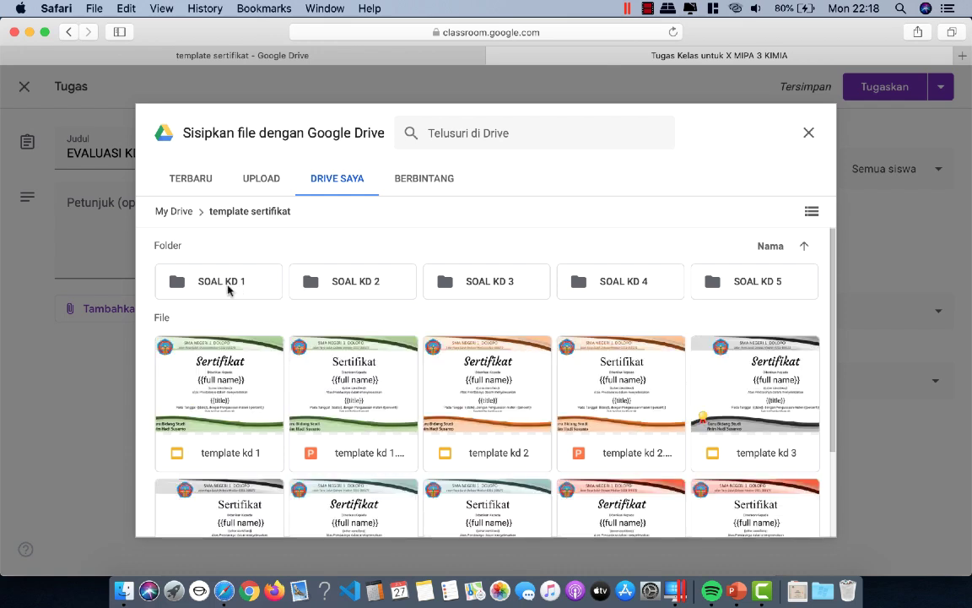
scroll(332, 354, down, 2)
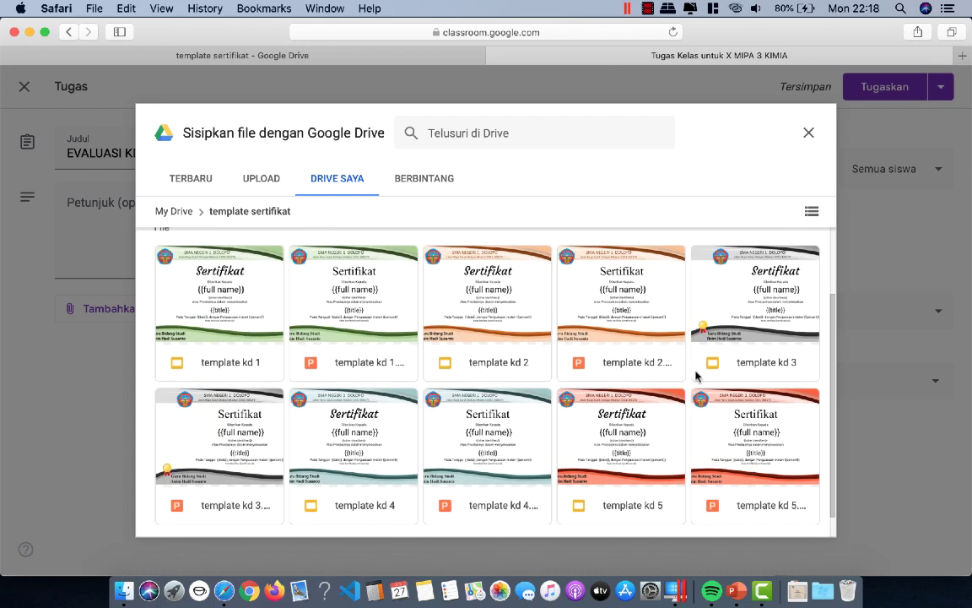
scroll(663, 422, down, 1)
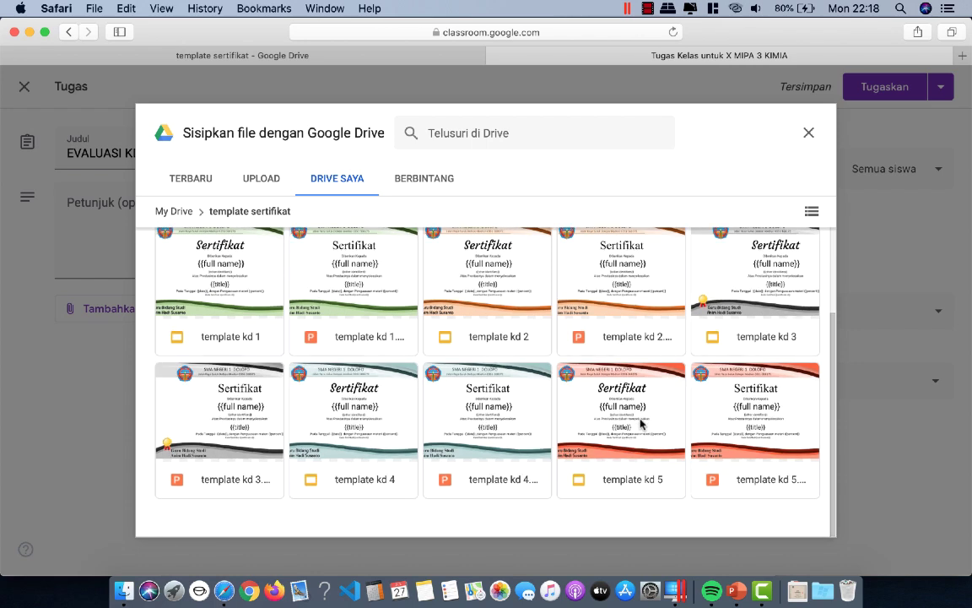
scroll(547, 386, up, 1)
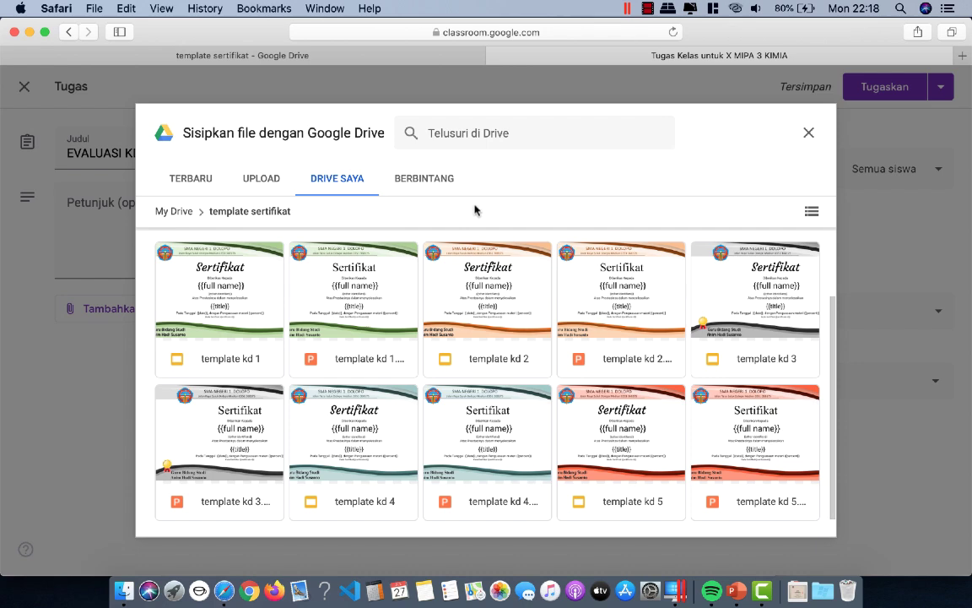
scroll(832, 265, up, 3)
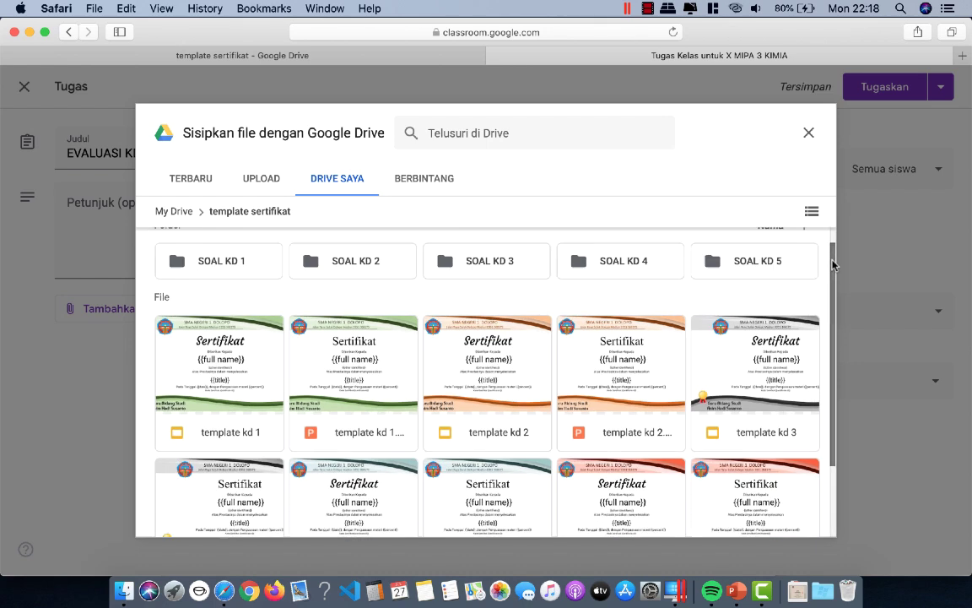
double_click(182, 282)
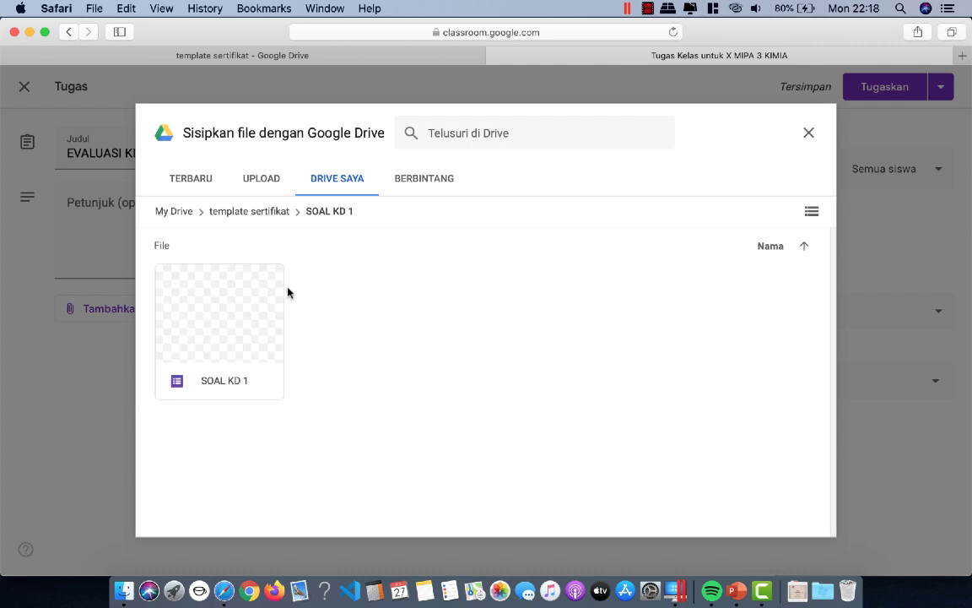
Step: Insert the SOAL KD 1 form into the assignment and open it
click(180, 329)
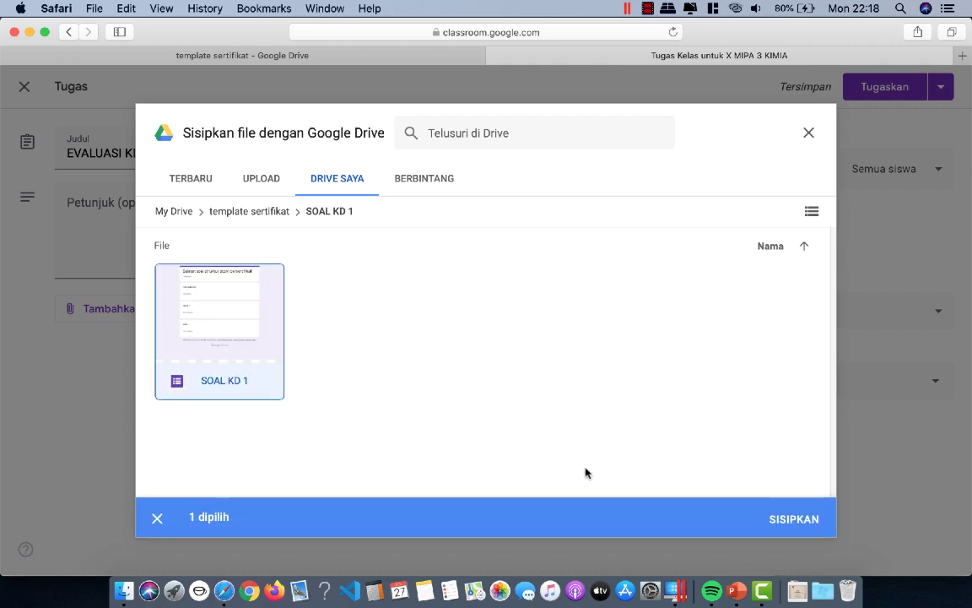
click(787, 529)
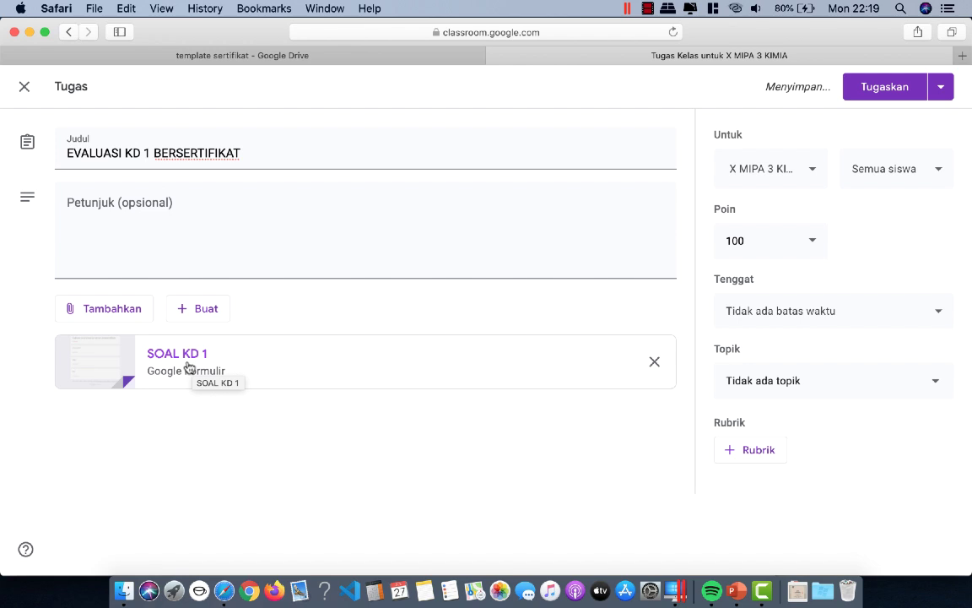
click(193, 367)
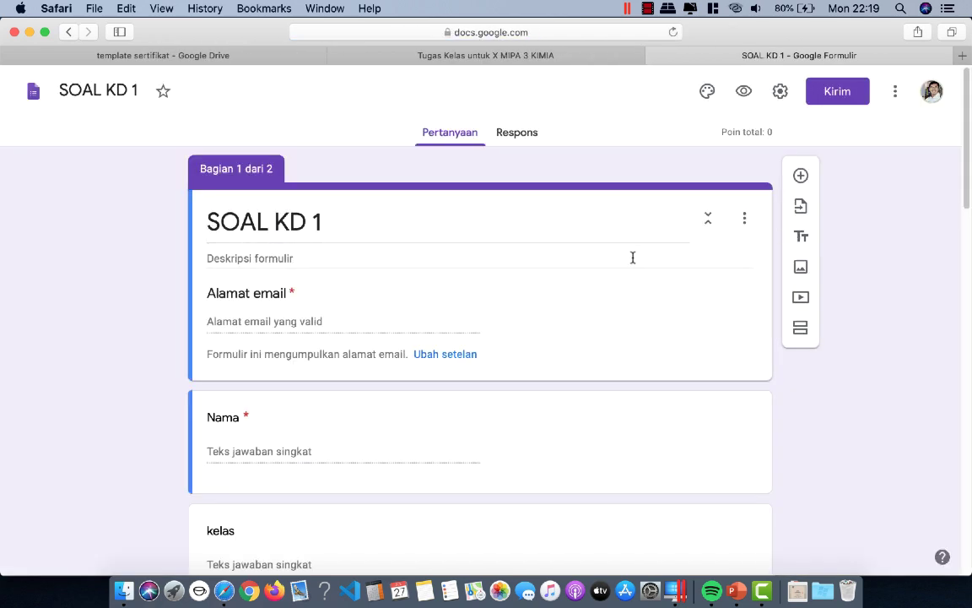
Step: Launch Certify'em from the Add-ons menu and show its controls beside SOAL KD 1
click(893, 99)
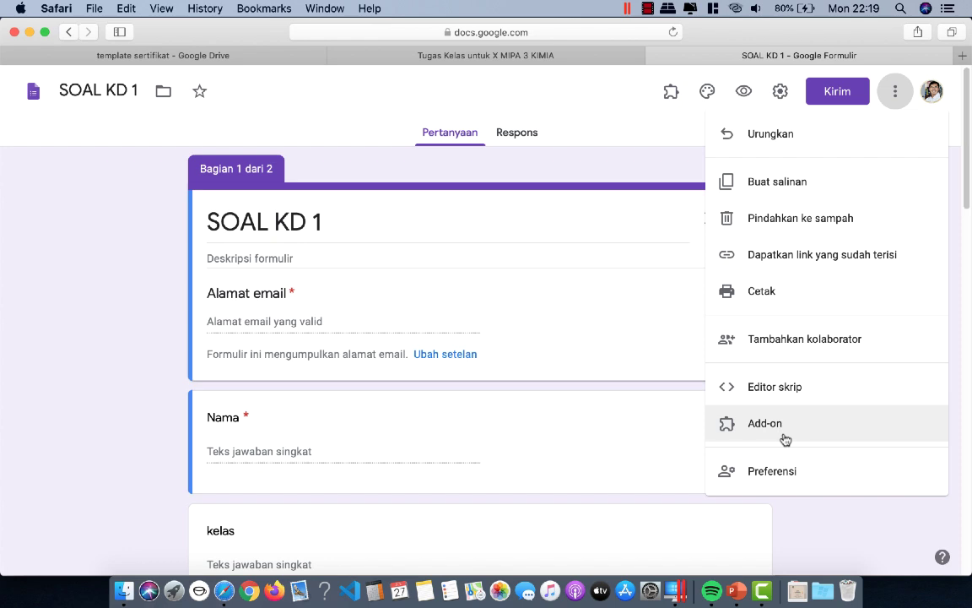
click(671, 92)
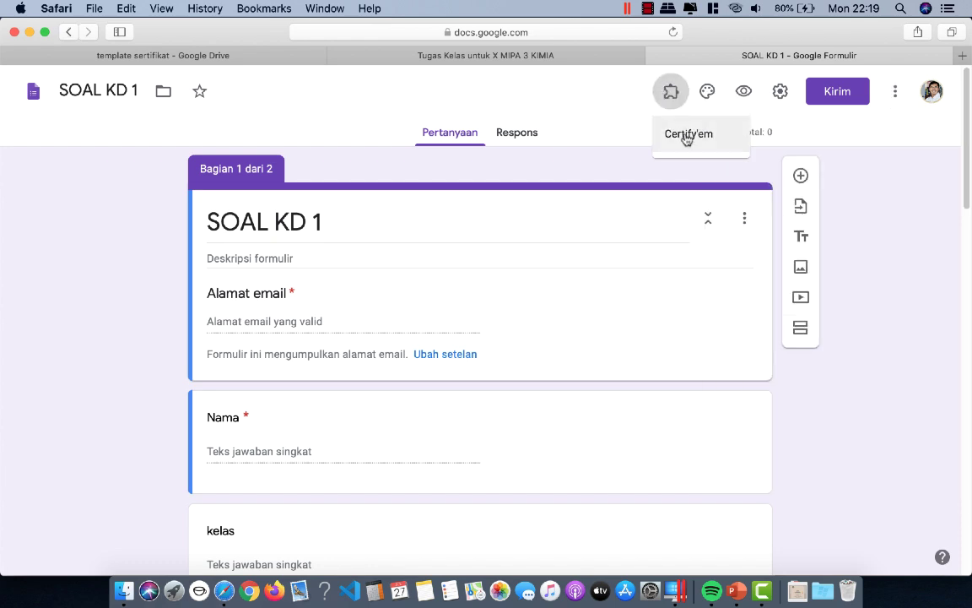
click(688, 140)
click(468, 158)
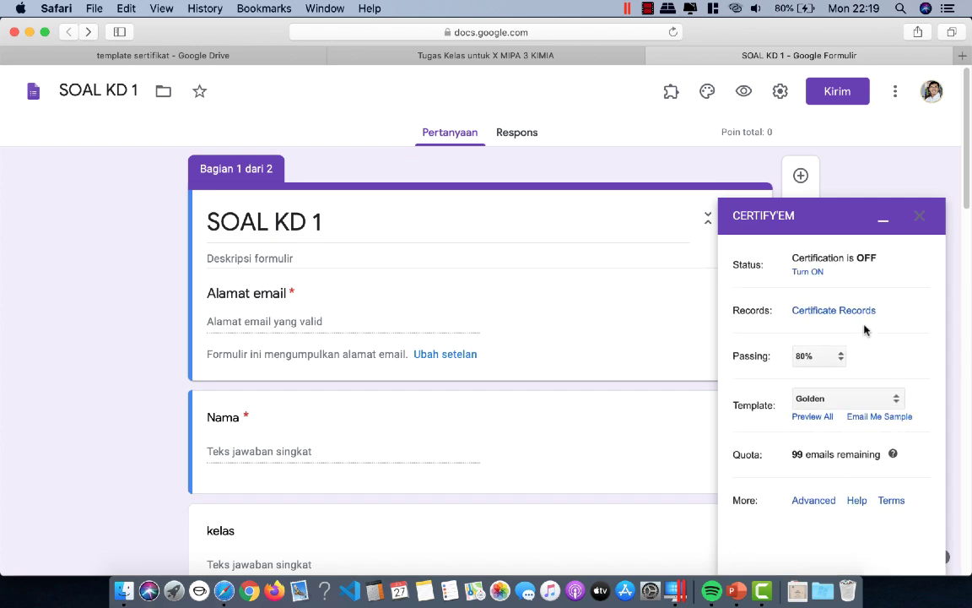
Step: Turn Certify'em certification on and set the passing score to 70%
click(817, 273)
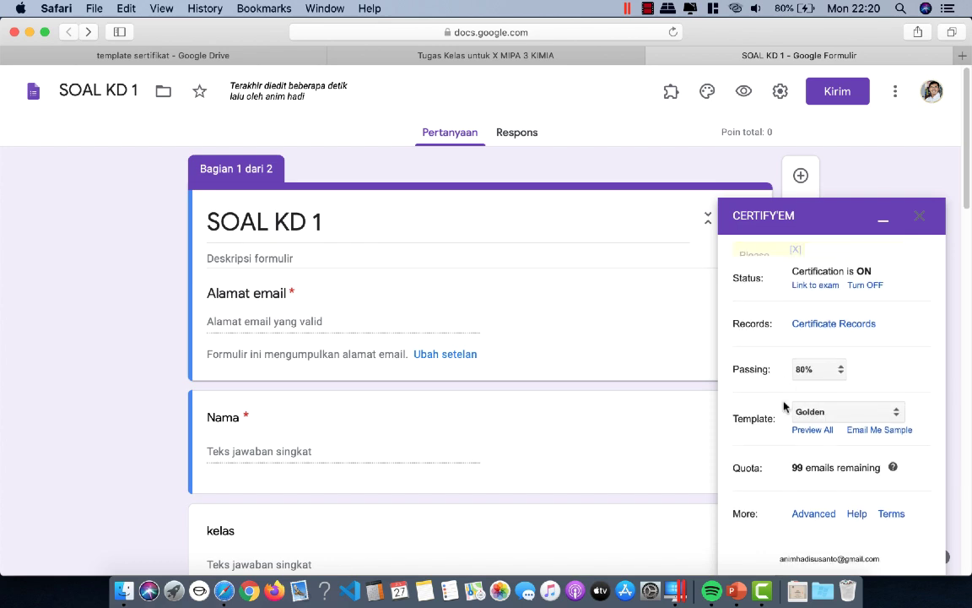
click(838, 357)
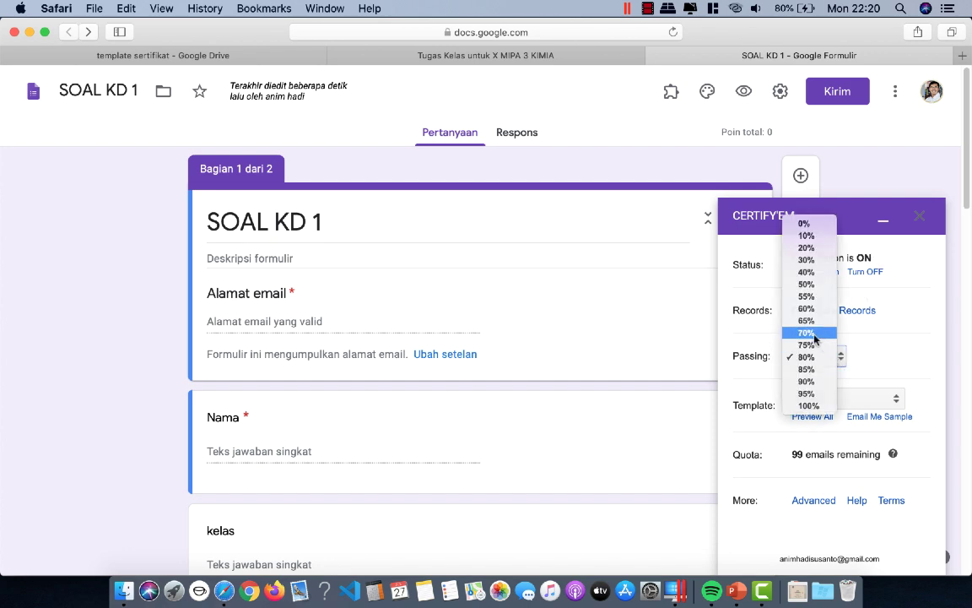
click(813, 333)
scroll(889, 358, down, 5)
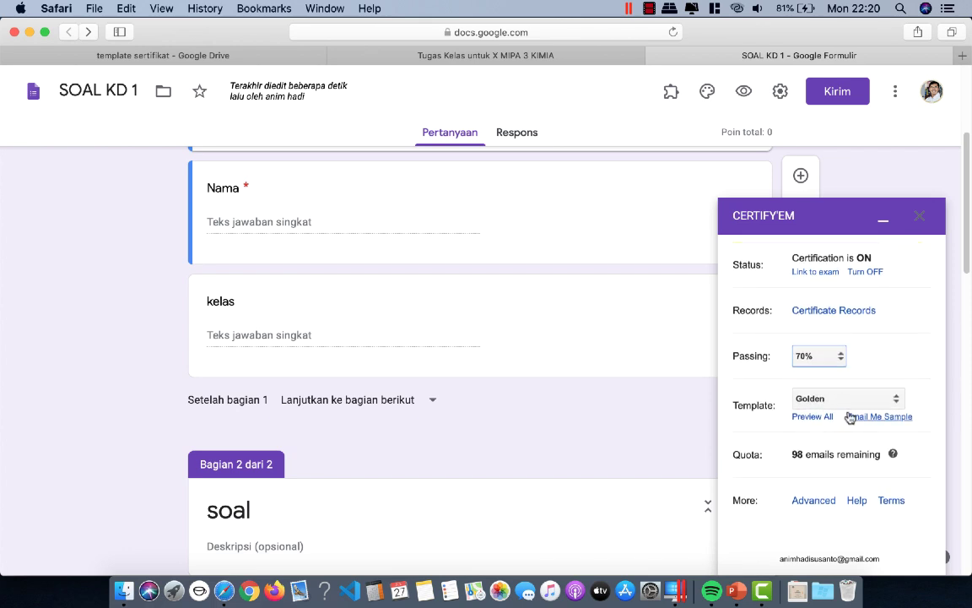
click(840, 401)
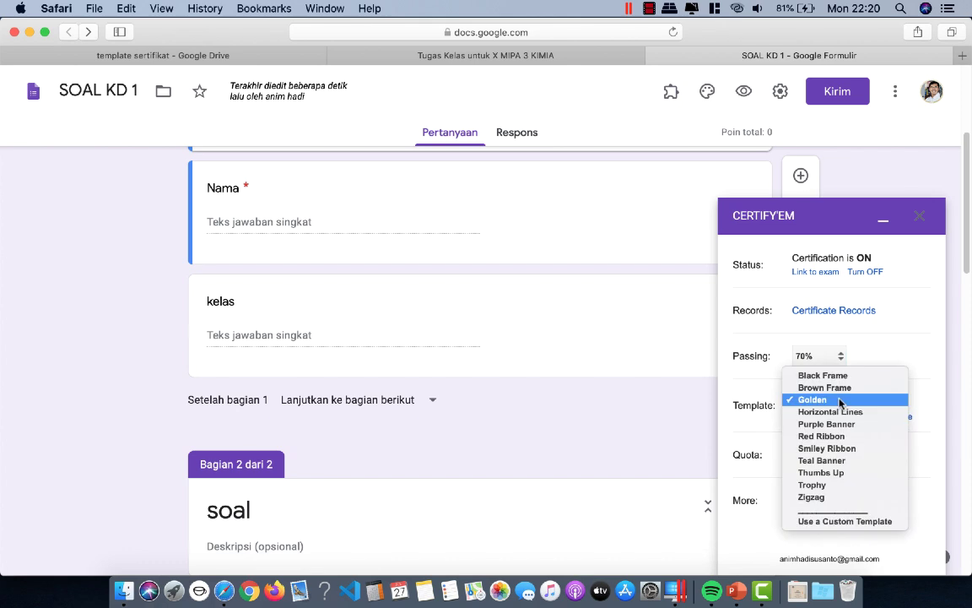
Step: Set the certificate template to the custom Drive file template kd 1 and save
click(838, 521)
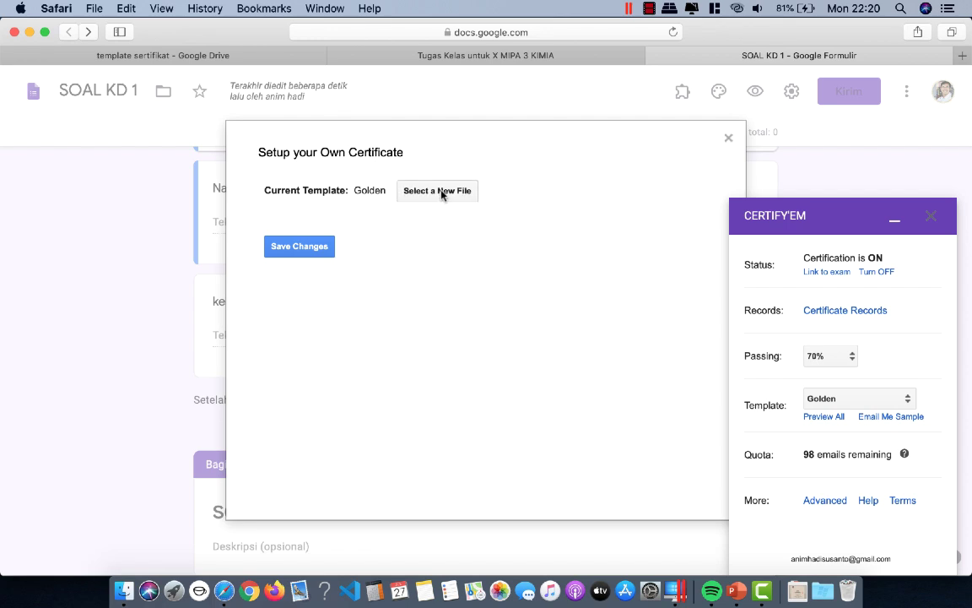
click(438, 191)
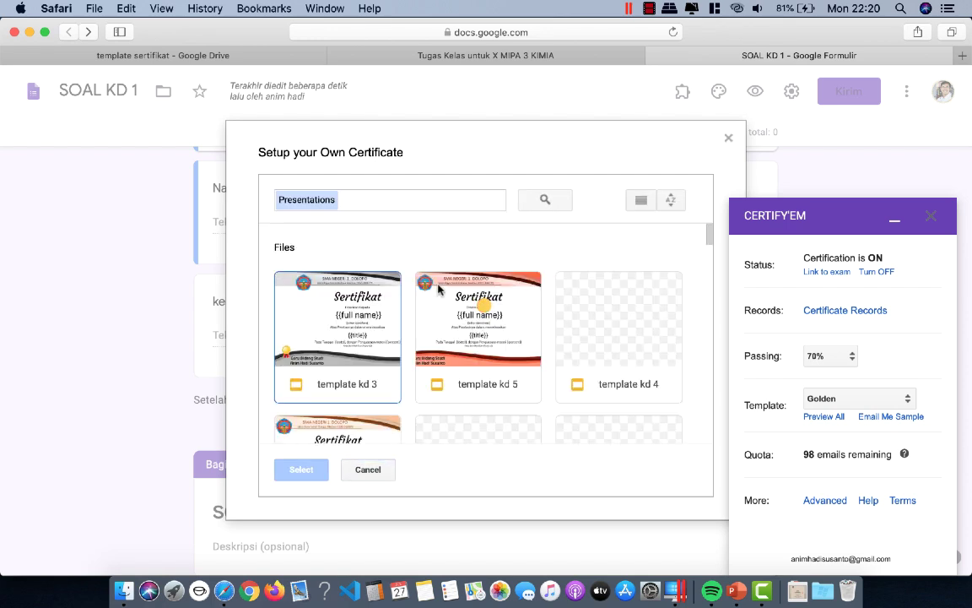
scroll(436, 321, down, 3)
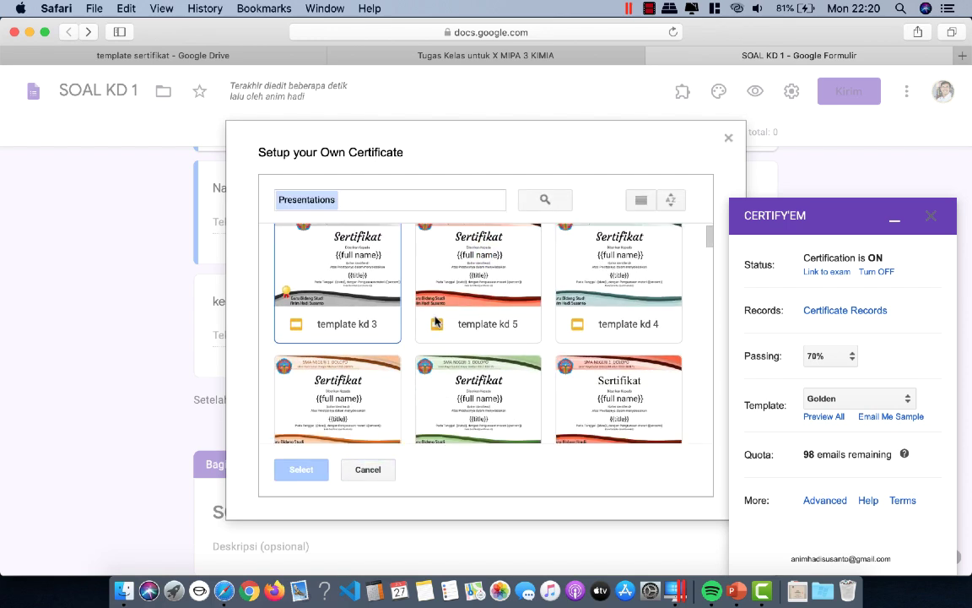
scroll(435, 321, down, 2)
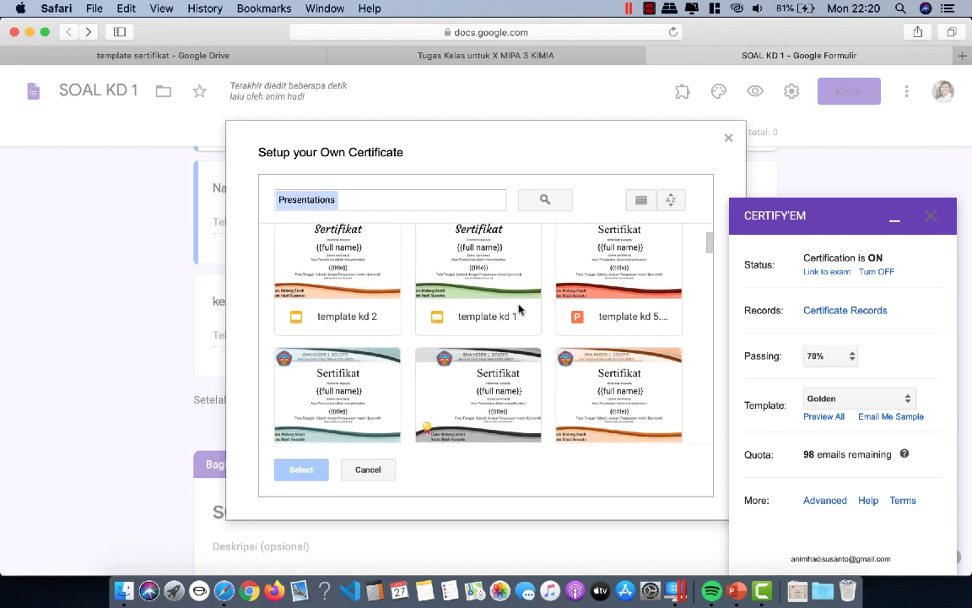
scroll(519, 309, up, 1)
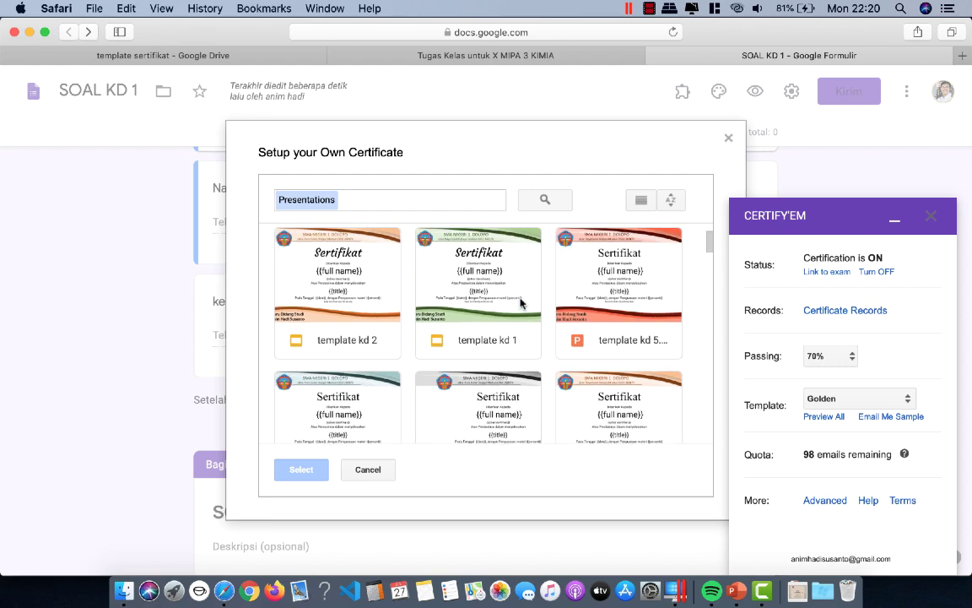
scroll(521, 304, up, 2)
scroll(521, 303, down, 2)
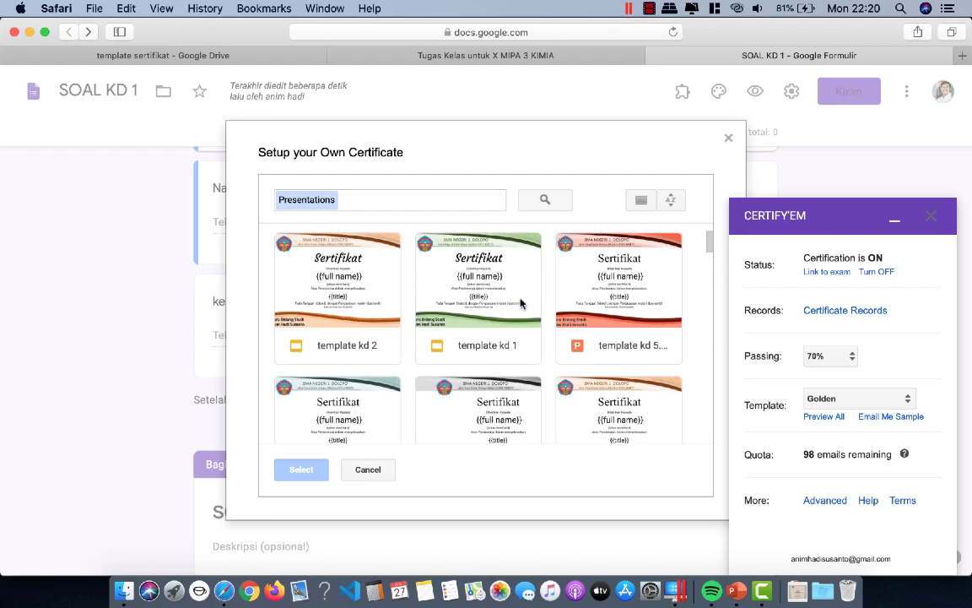
scroll(521, 303, down, 1)
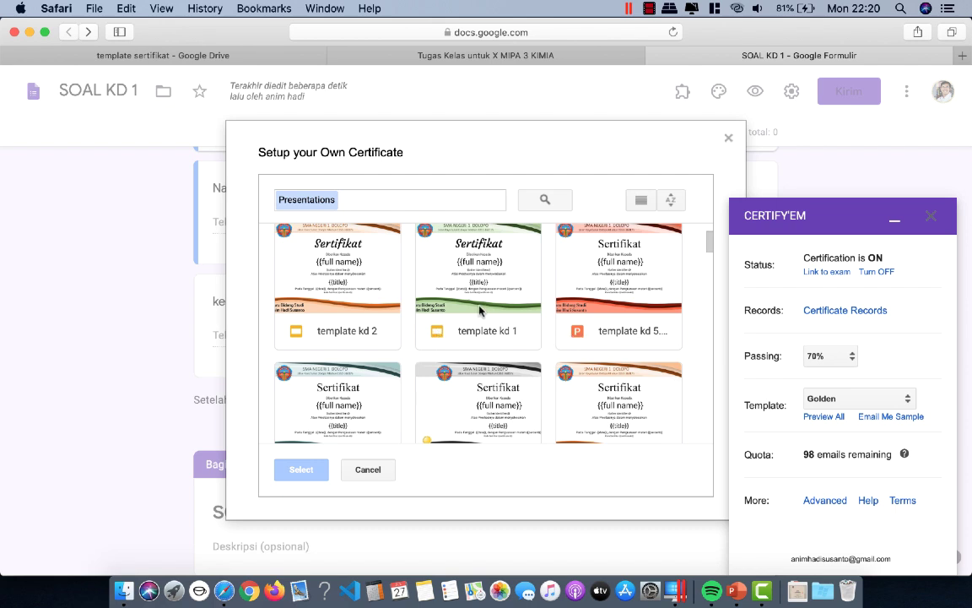
click(430, 270)
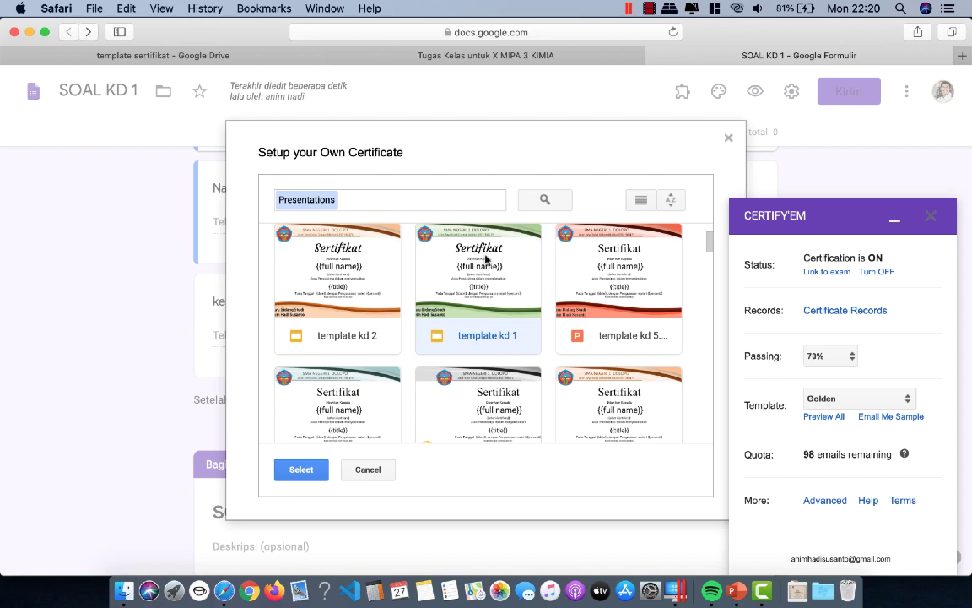
click(301, 469)
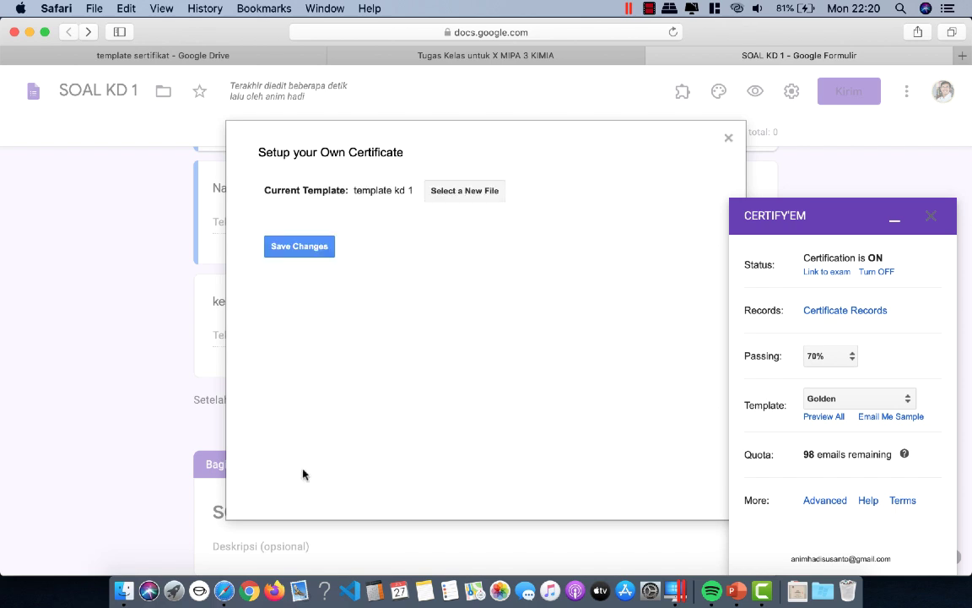
click(298, 247)
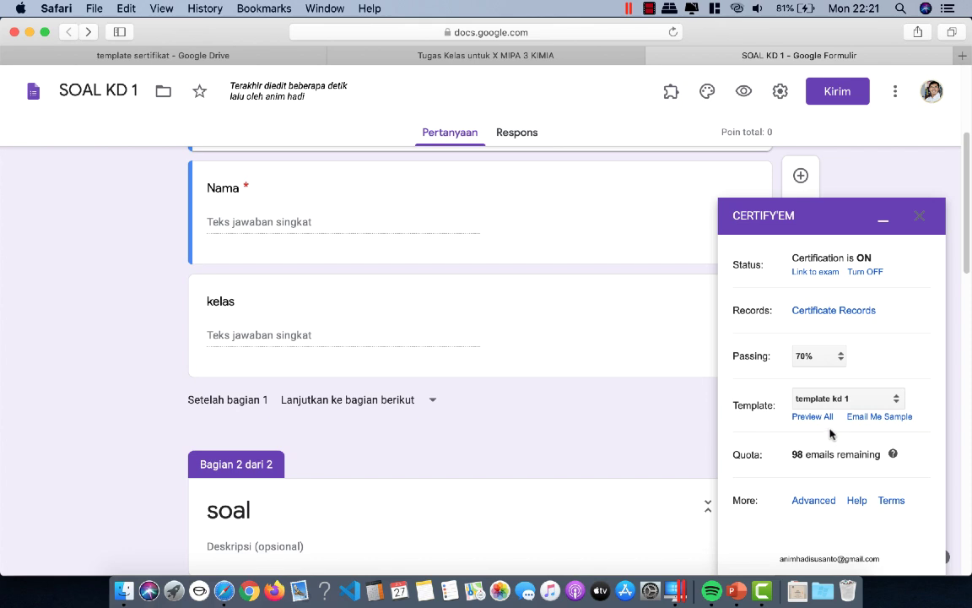
click(822, 501)
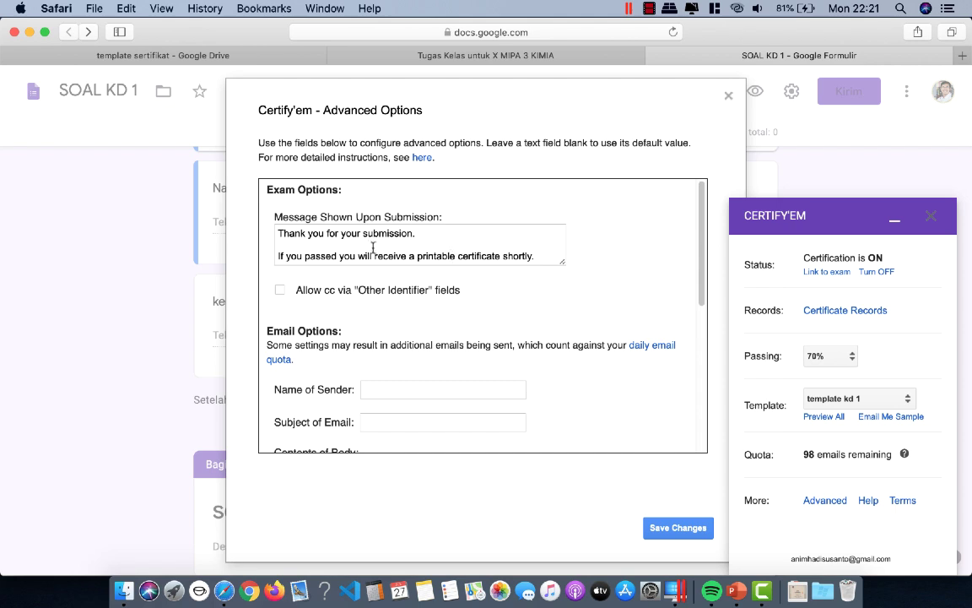
Step: Enter the sender's name, subject SERTIFIKAT, and body 'SELAMAT ANDA TELAH MELAMPAUI KD'
click(387, 386)
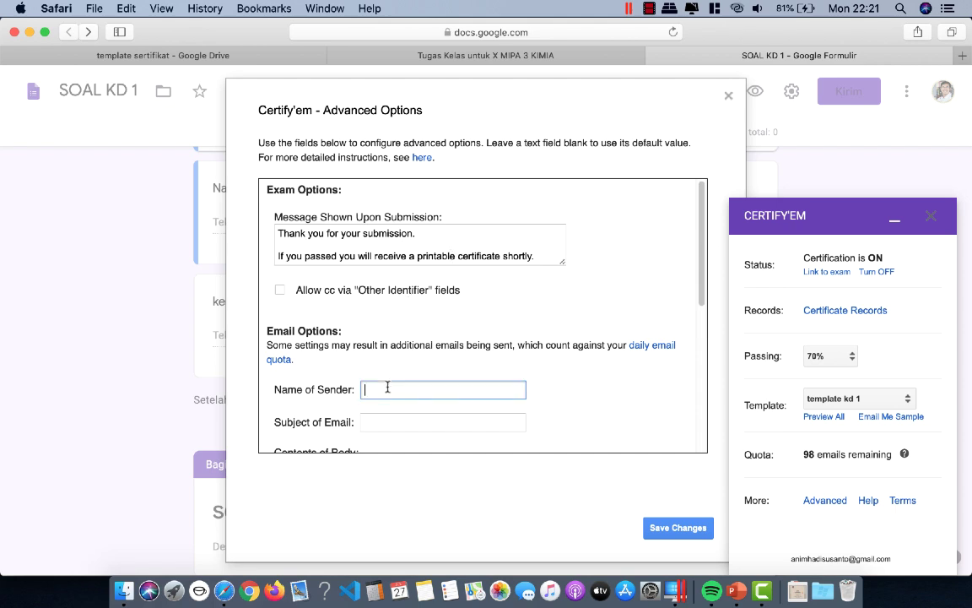
text(ANIM HADI)
click(384, 422)
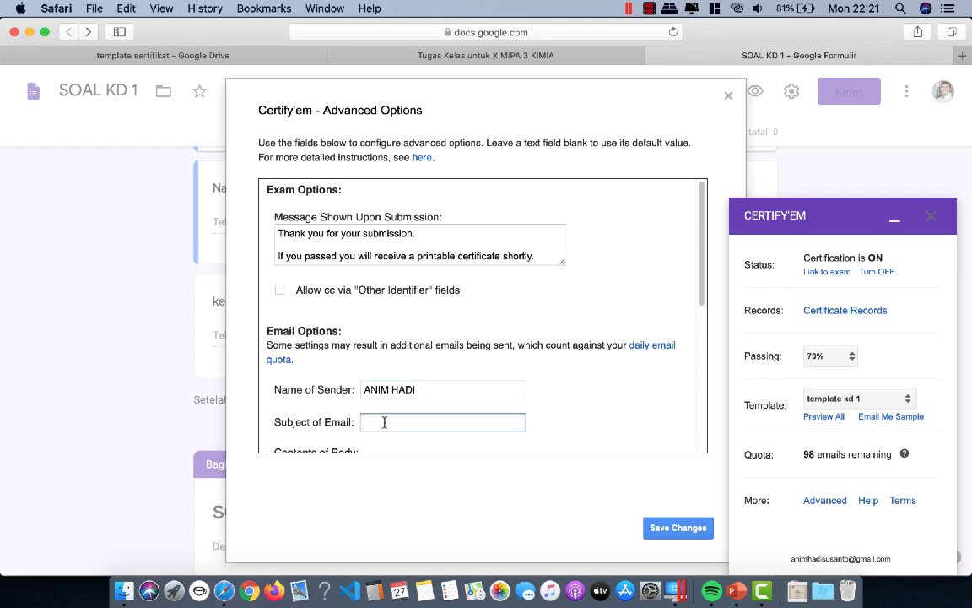
scroll(434, 396, down, 2)
scroll(436, 397, down, 2)
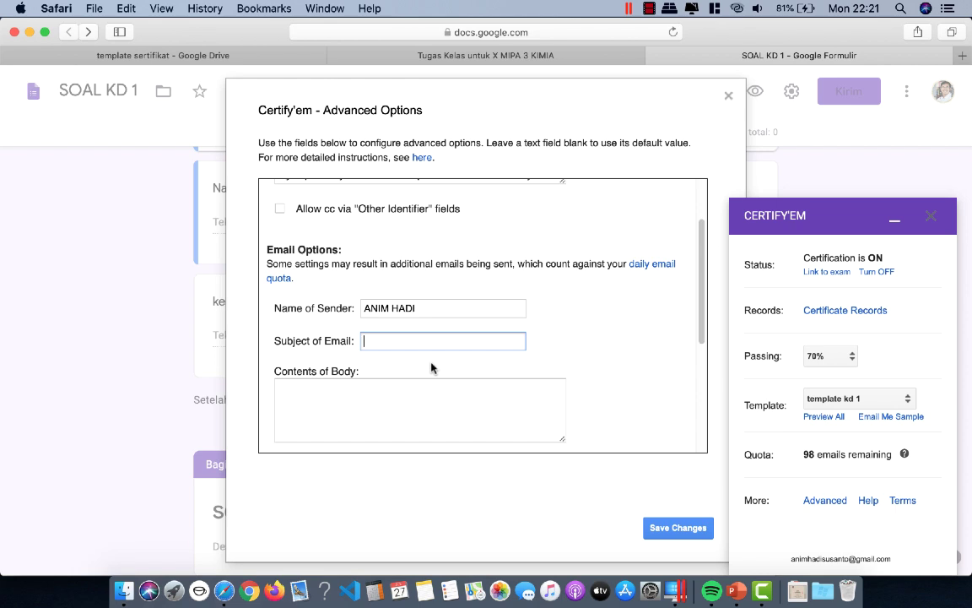
text(SERTIFIKAT)
click(346, 397)
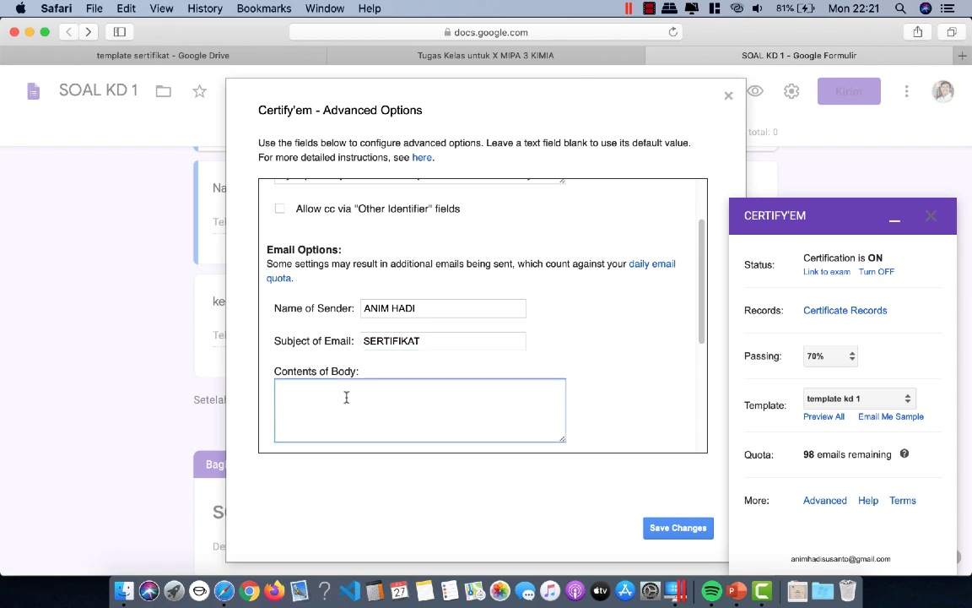
text(SELAMAT ANDA TELAH MELAMPA)
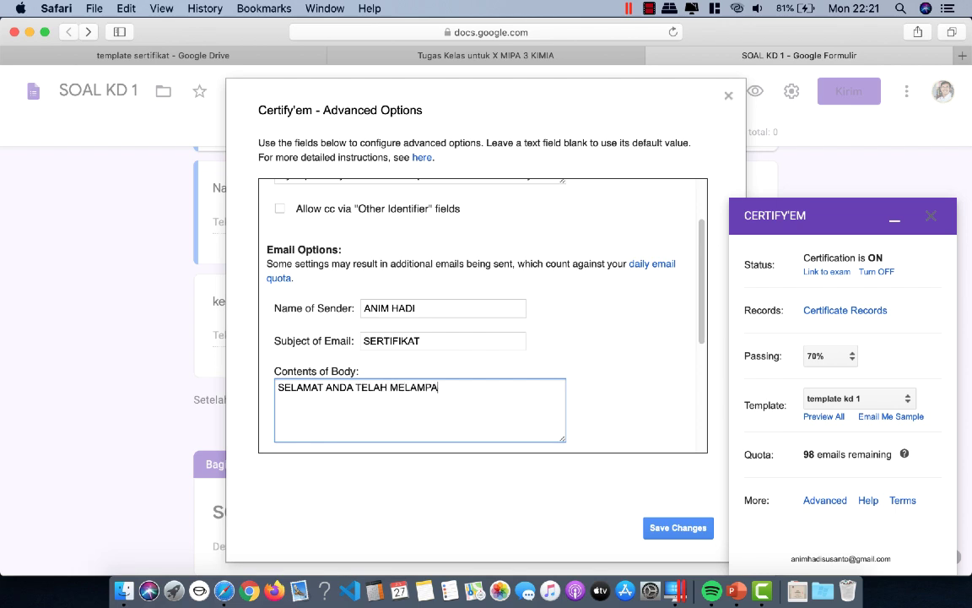
text(UI KD)
scroll(346, 397, down, 5)
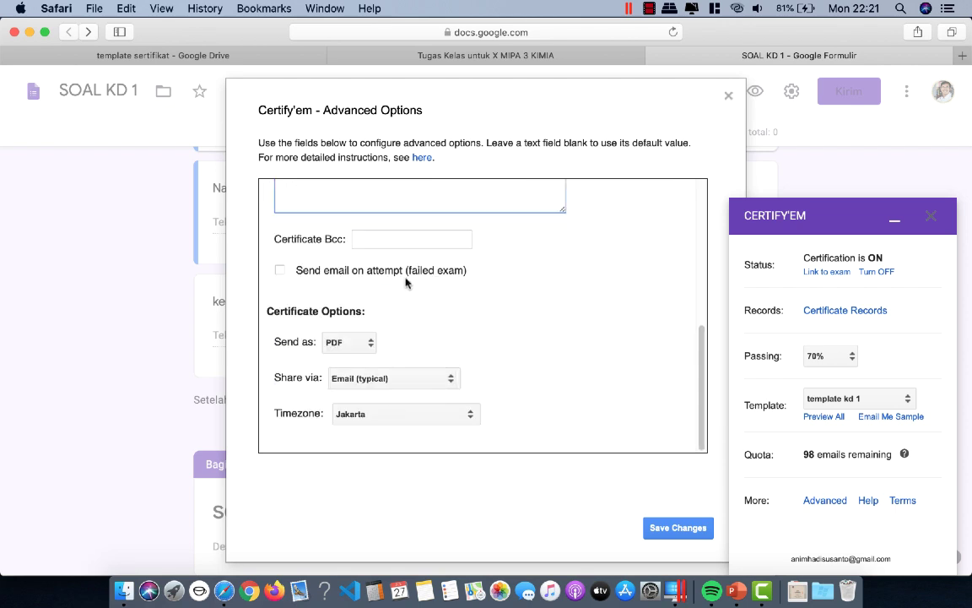
Step: Email failed takers 'MAOHON MAAF' with 'SILAHKAN BELAJAR DULU', save the Certify'em options, and preview the form
click(281, 272)
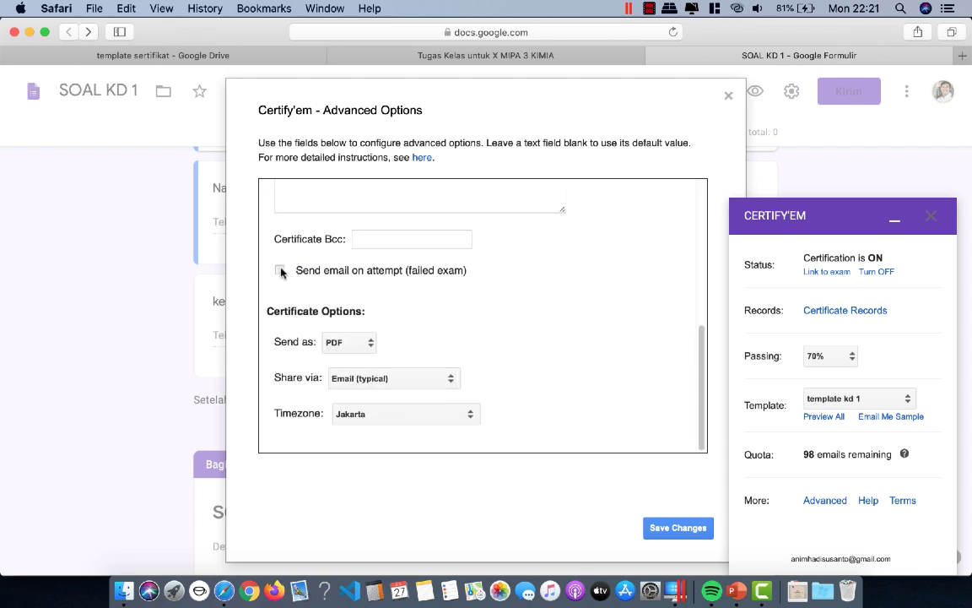
click(432, 302)
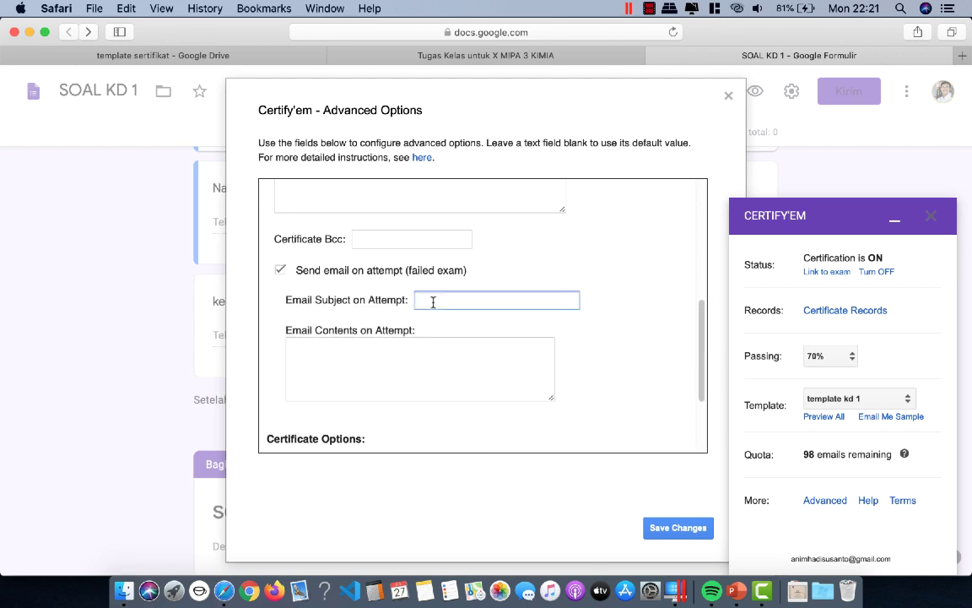
text(MAOHON)
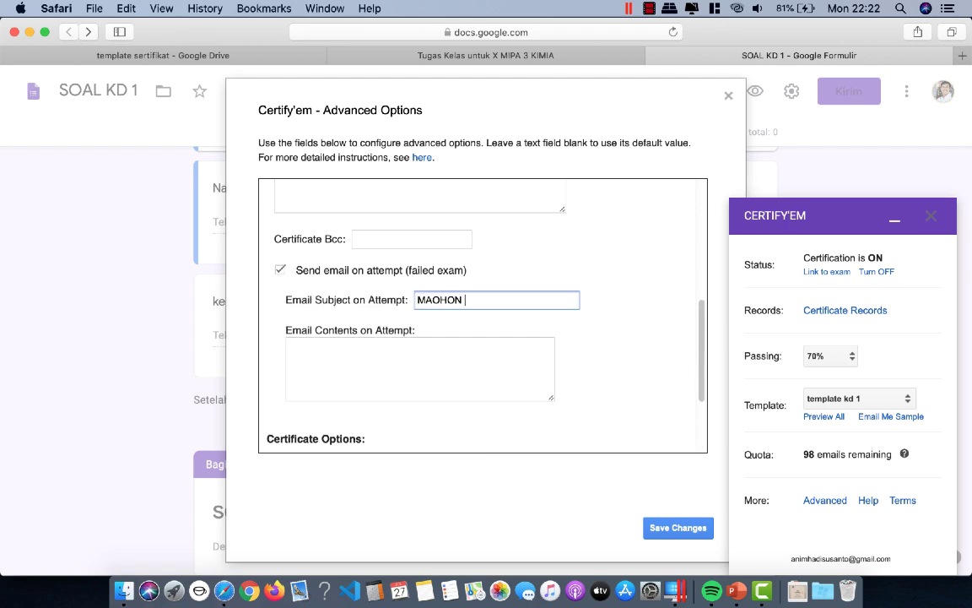
text( MAAF)
click(367, 354)
text(SILAH)
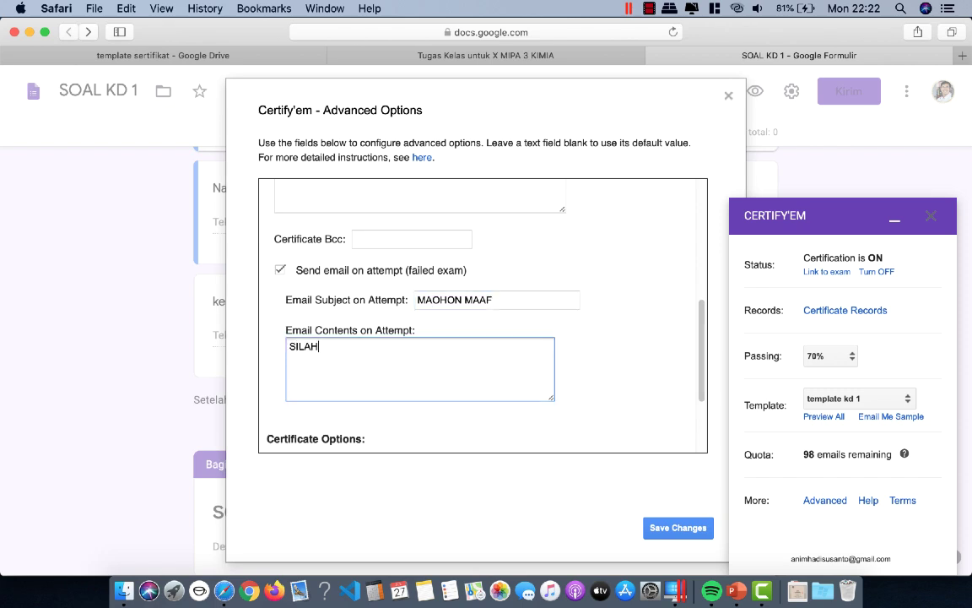
text(KAN BELAJAR)
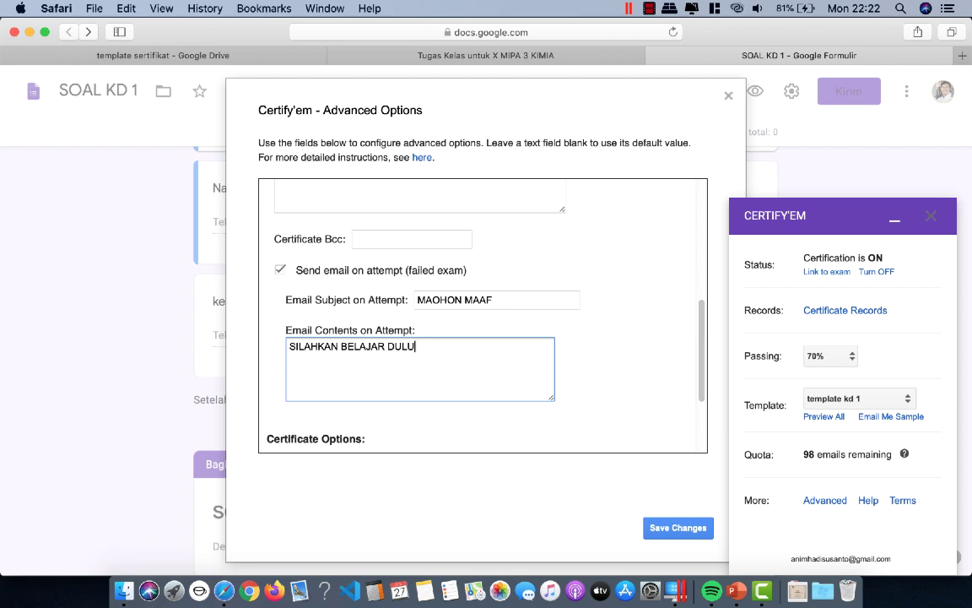
text( DULU)
click(660, 527)
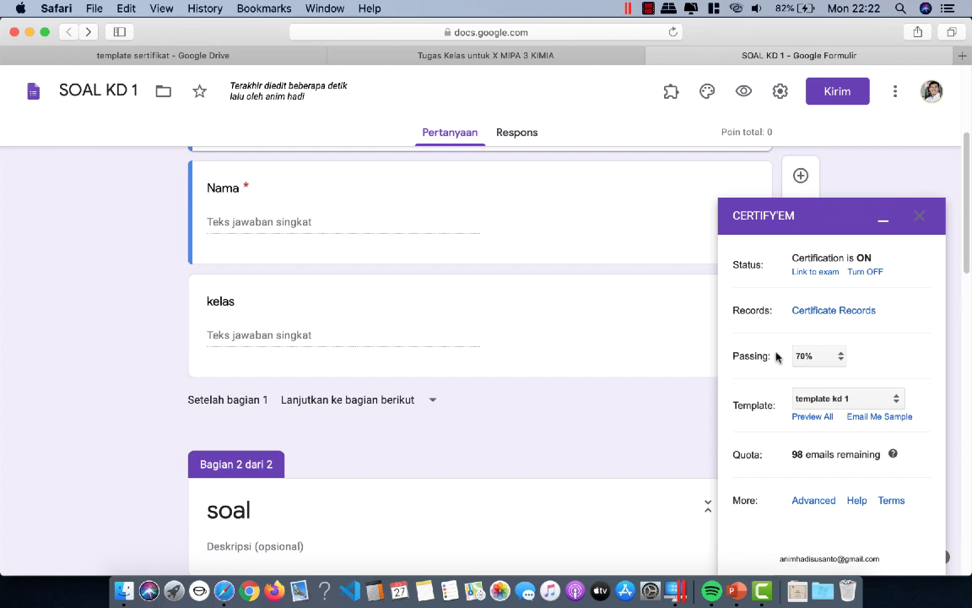
click(748, 92)
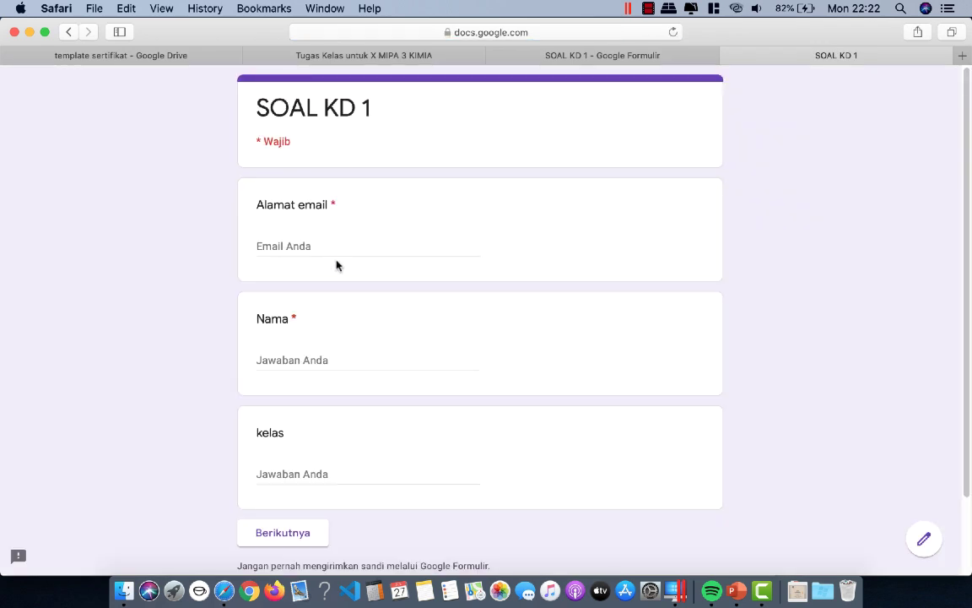
Step: Enter the respondent's email address, name and class x Mipa 1, then continue to the questions
click(310, 246)
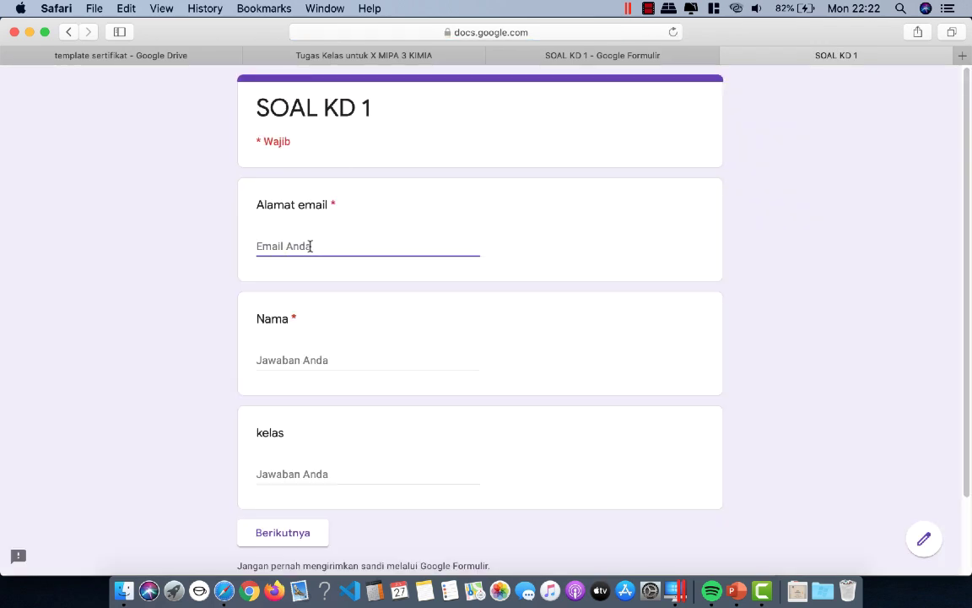
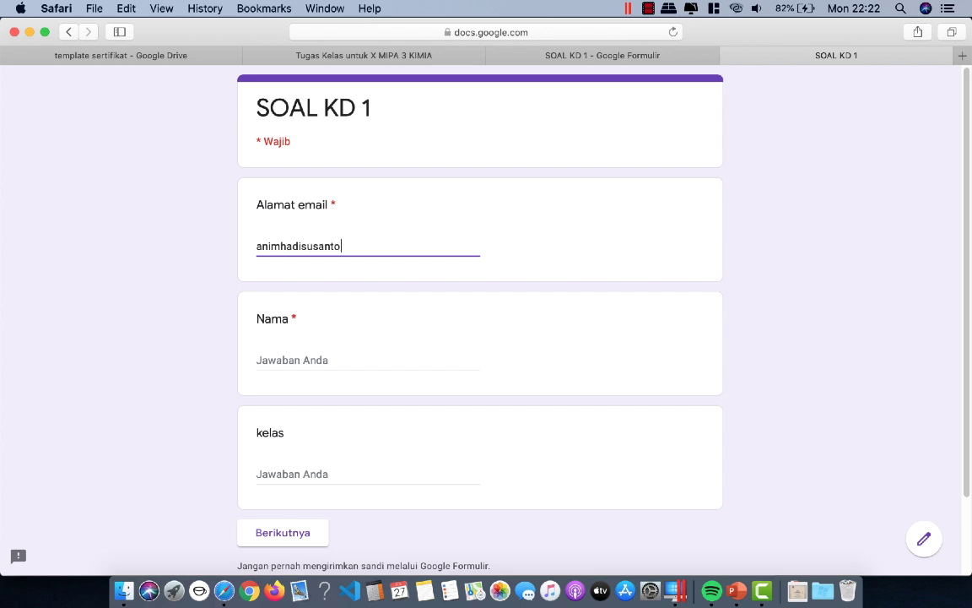
click(255, 361)
text(ani)
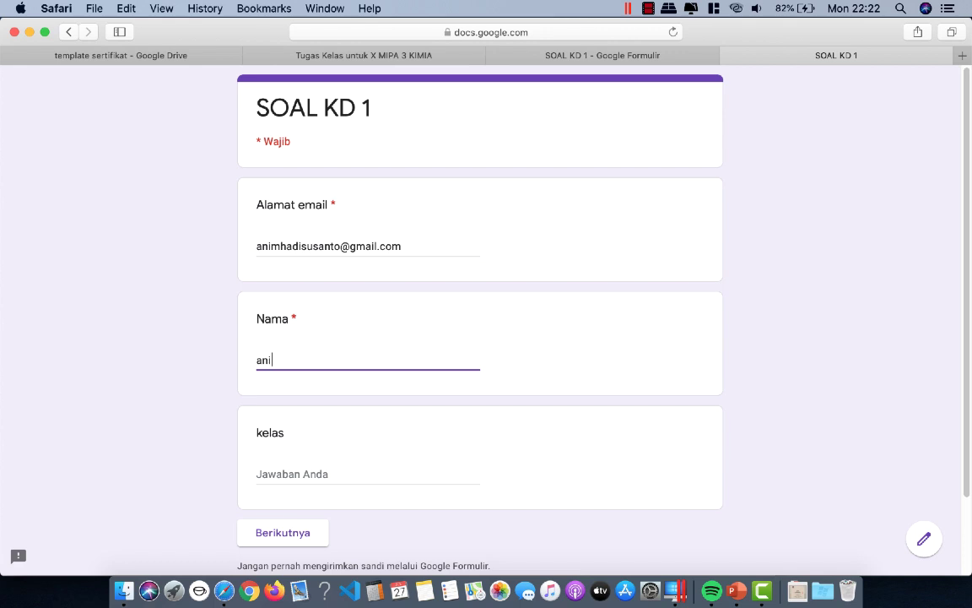
text(m hadi)
click(295, 469)
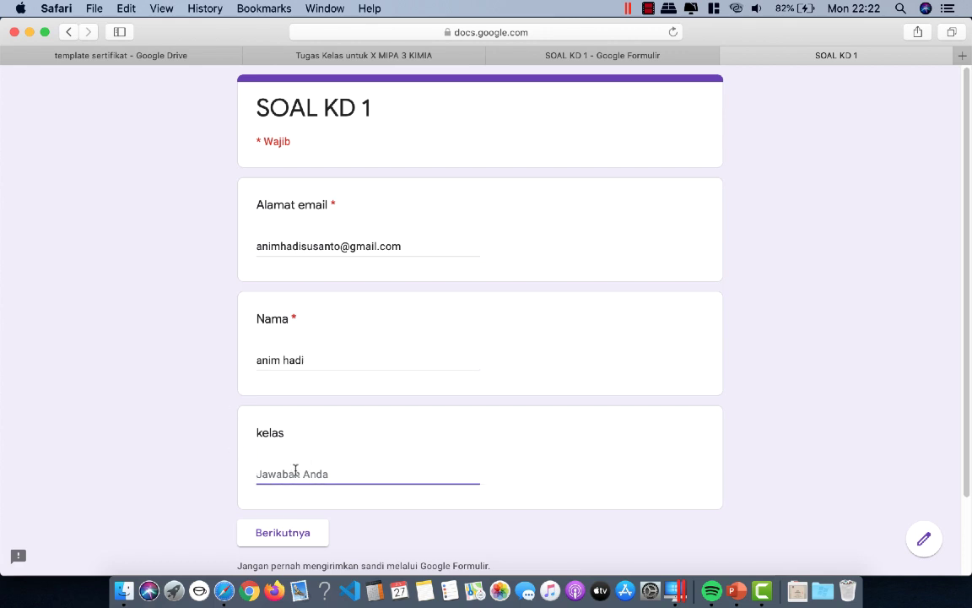
text(x Mipa 1)
scroll(540, 456, down, 3)
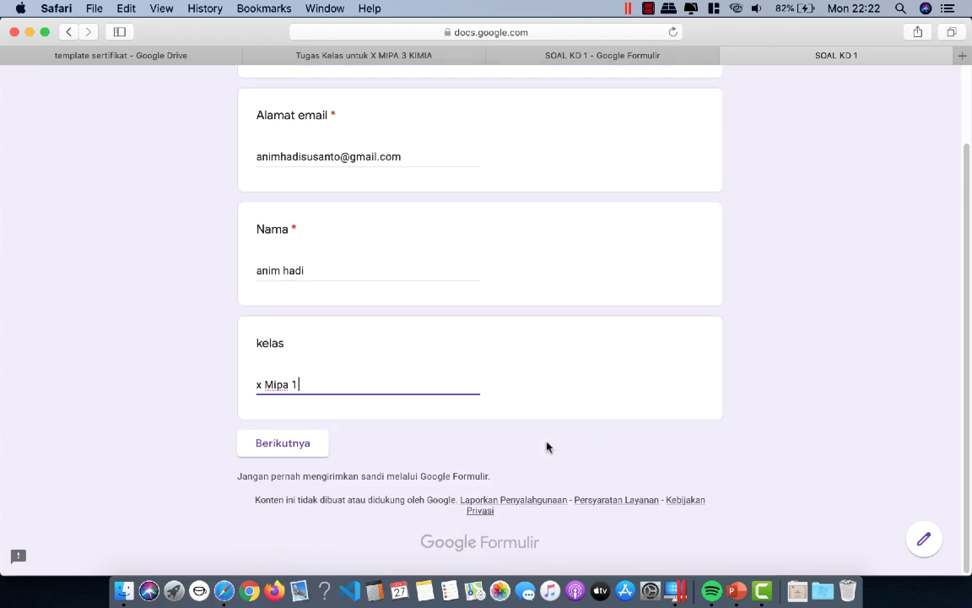
click(308, 453)
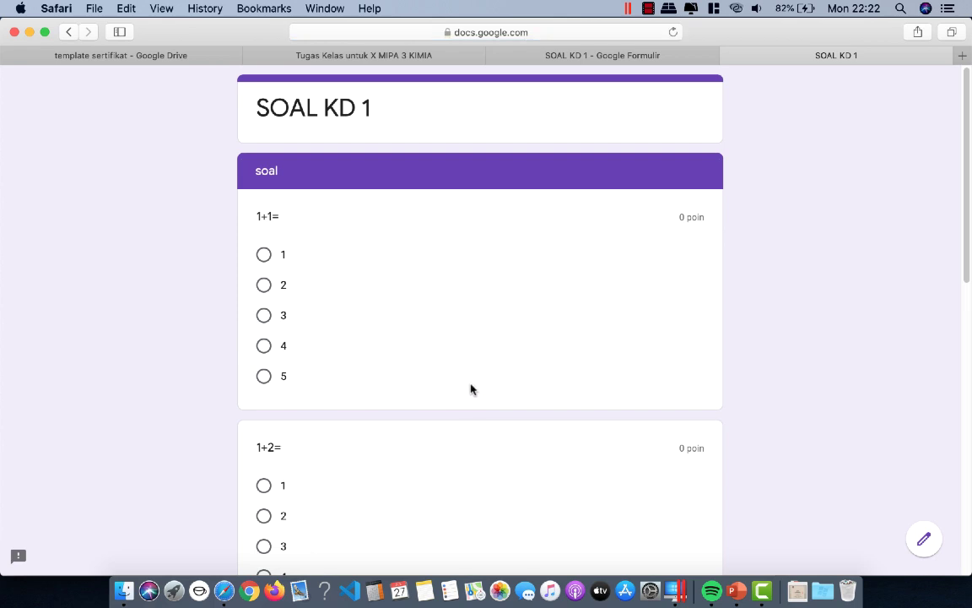
Step: Answer the four sum questions with 2, 3, 4 and 5
click(264, 284)
scroll(412, 291, down, 5)
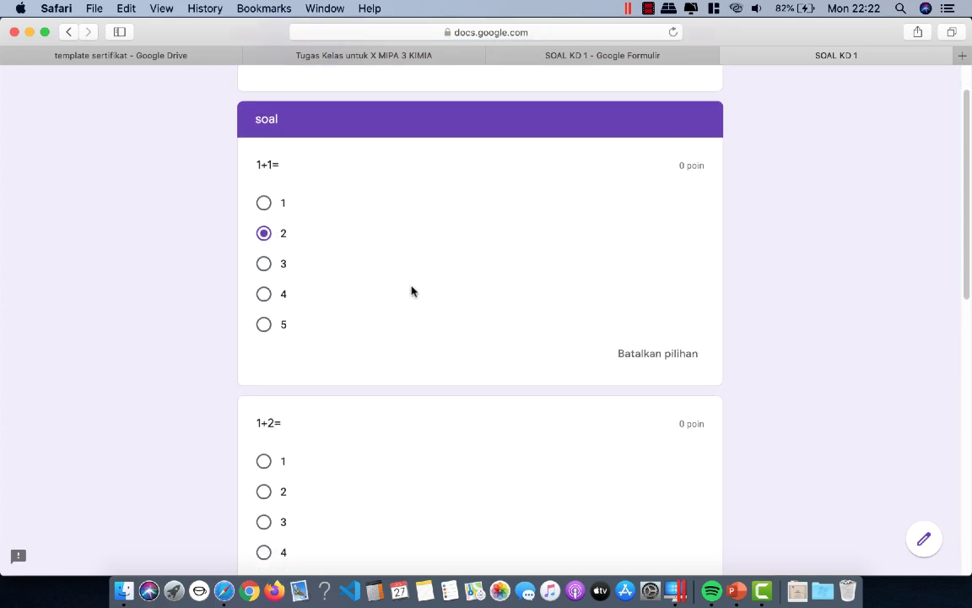
click(265, 365)
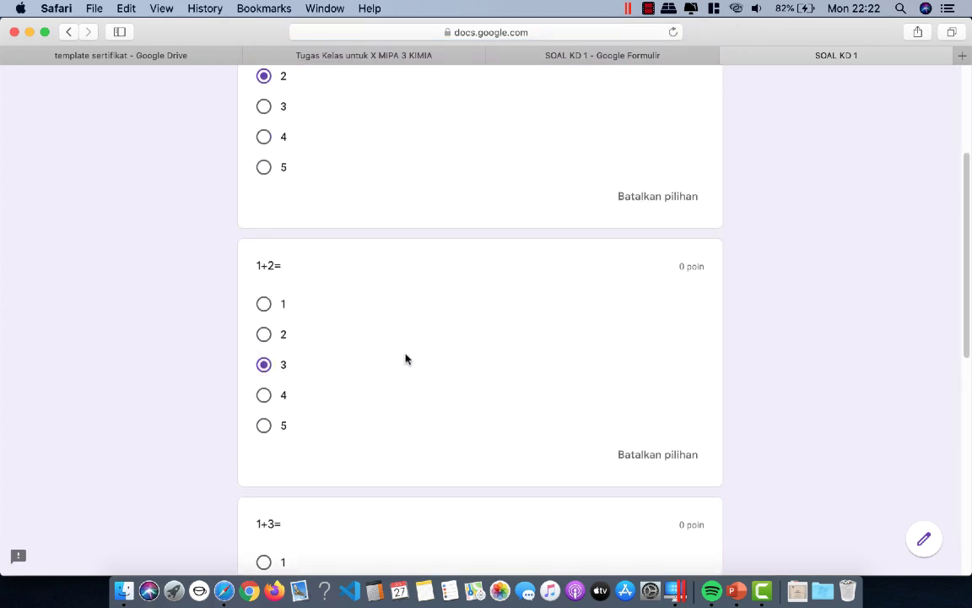
scroll(406, 358, down, 4)
scroll(405, 359, down, 3)
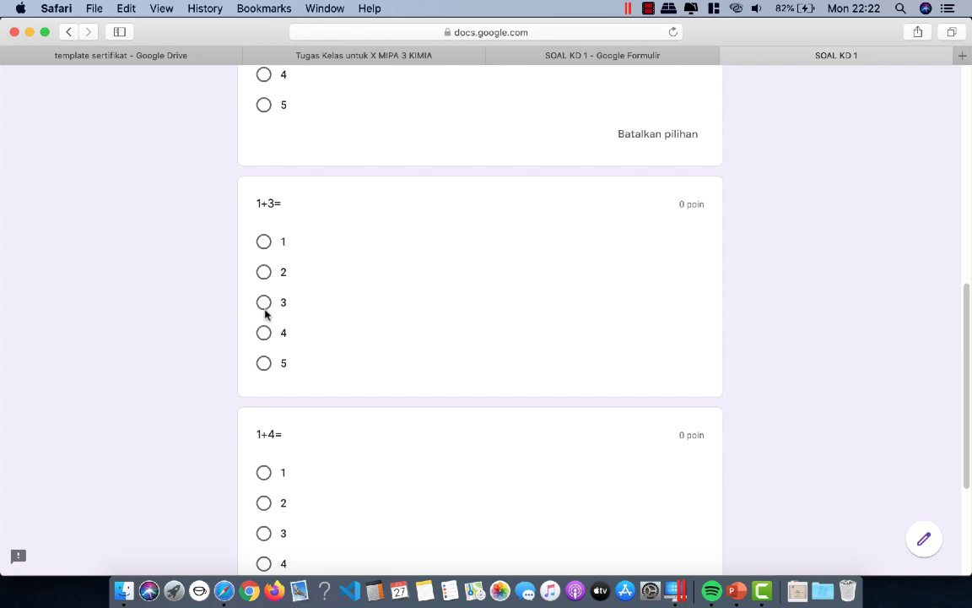
click(264, 335)
scroll(377, 336, down, 5)
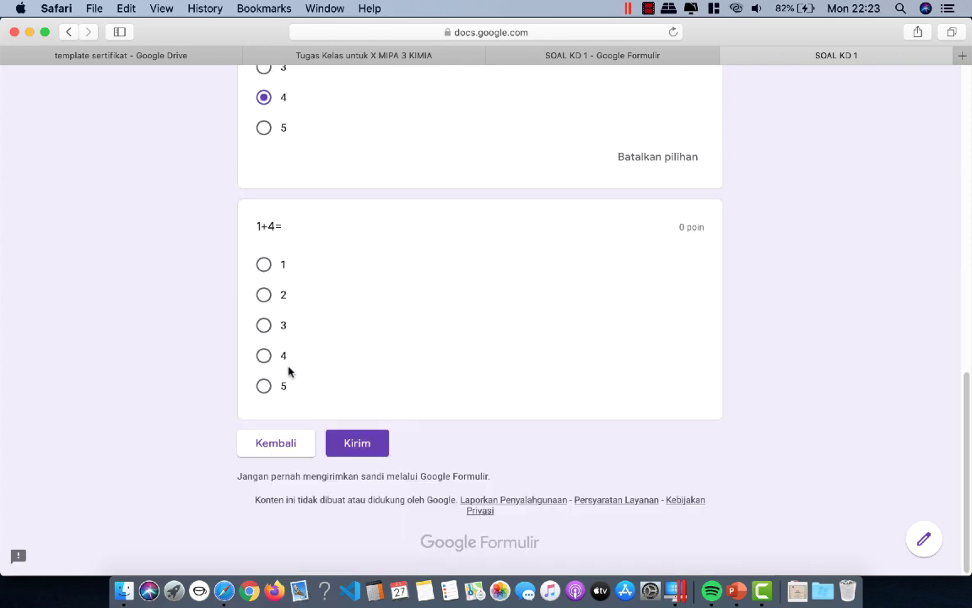
click(264, 386)
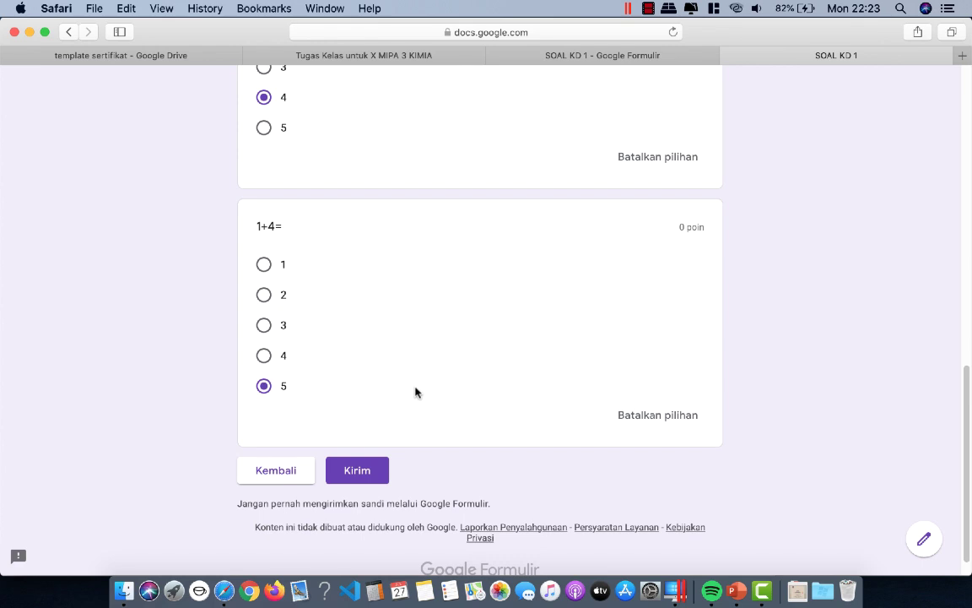
Step: Submit the quiz and open Google's homepage in a new tab
click(365, 472)
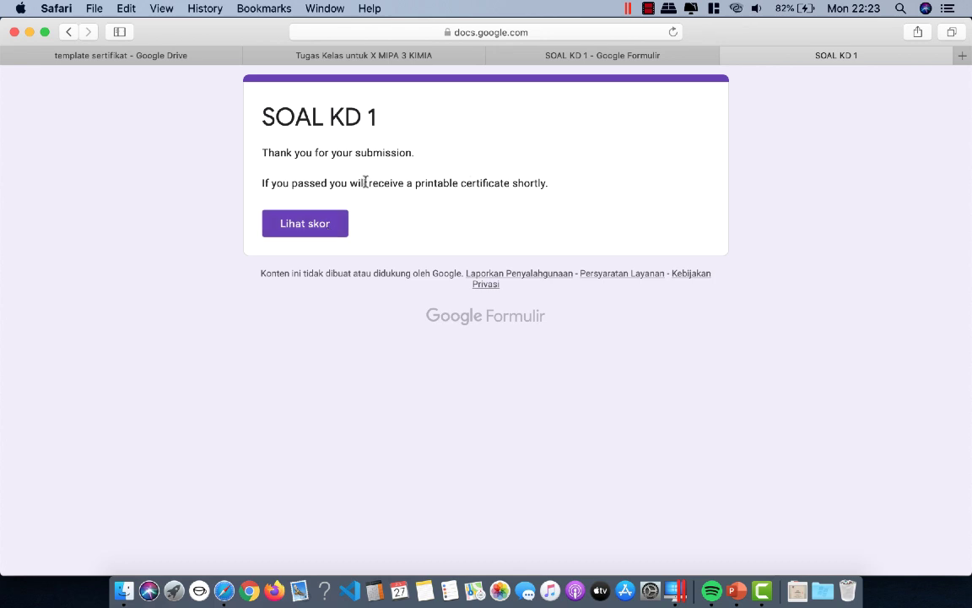
click(962, 56)
click(356, 269)
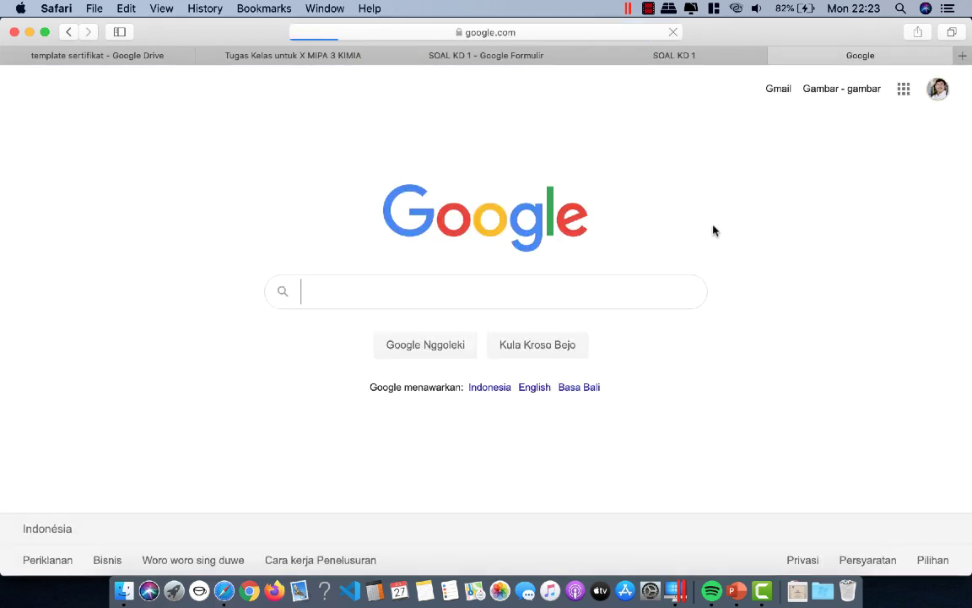
Step: Switch to Gmail and view the certificate PDF attached to the SERTIFIKAT email
click(903, 88)
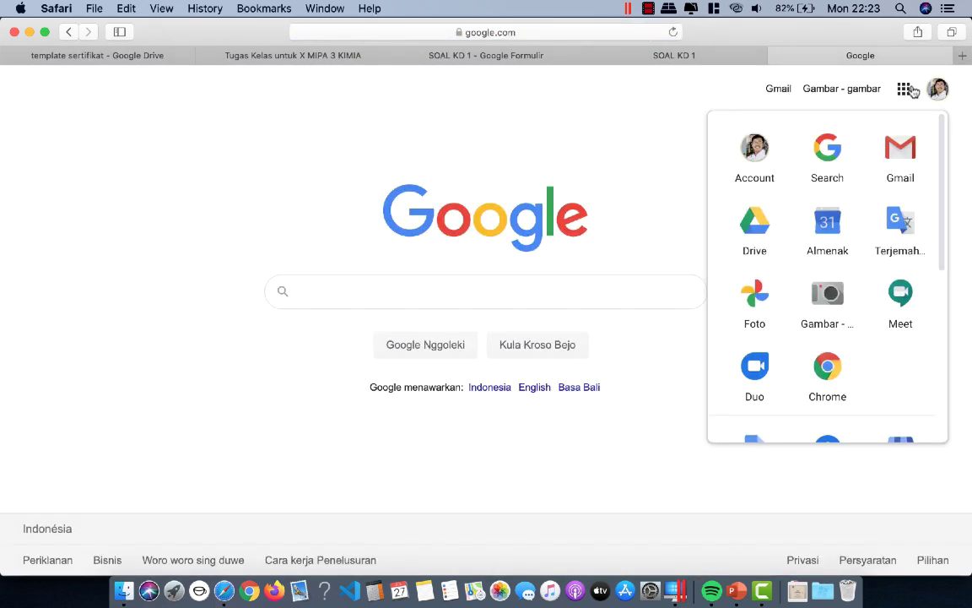
click(909, 154)
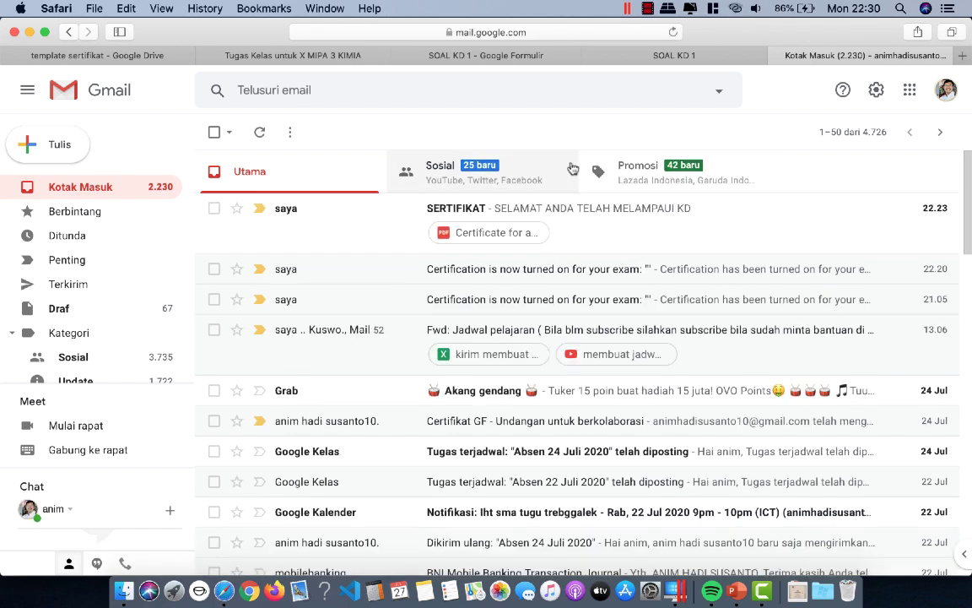
click(489, 236)
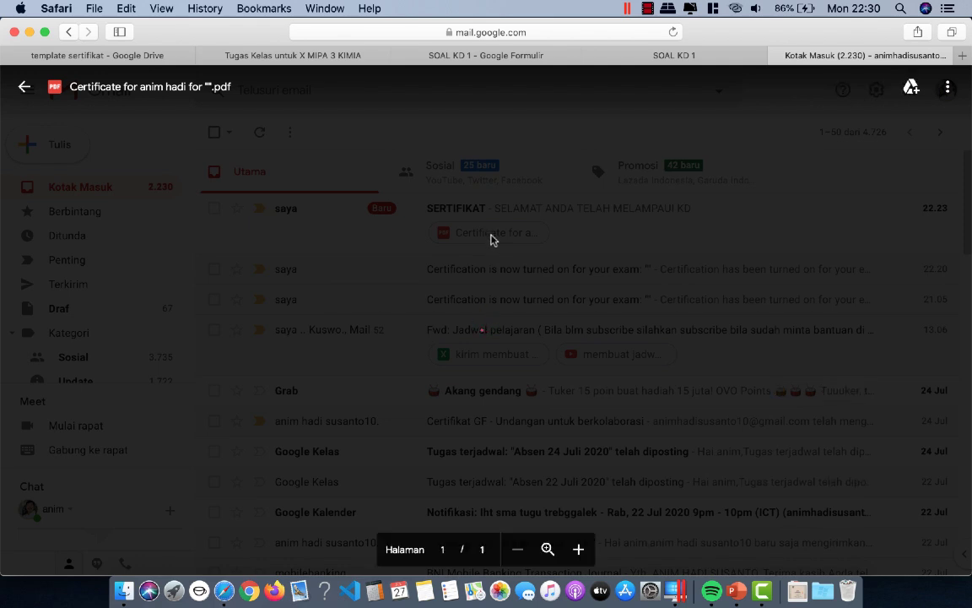